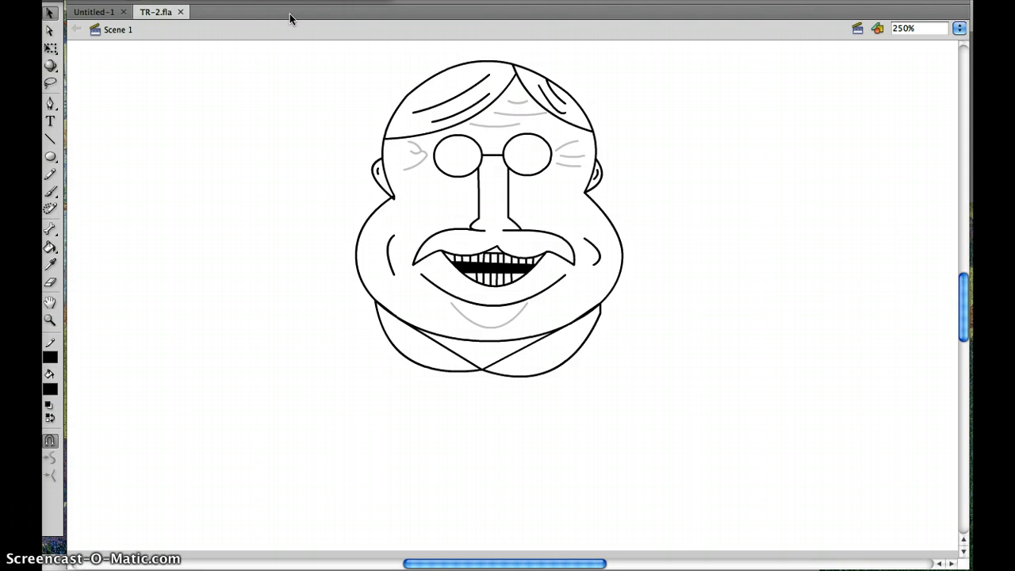
- Create a new Flash File (ActionScript 3.0) document
left_click(209, 16)
left_click(93, 0)
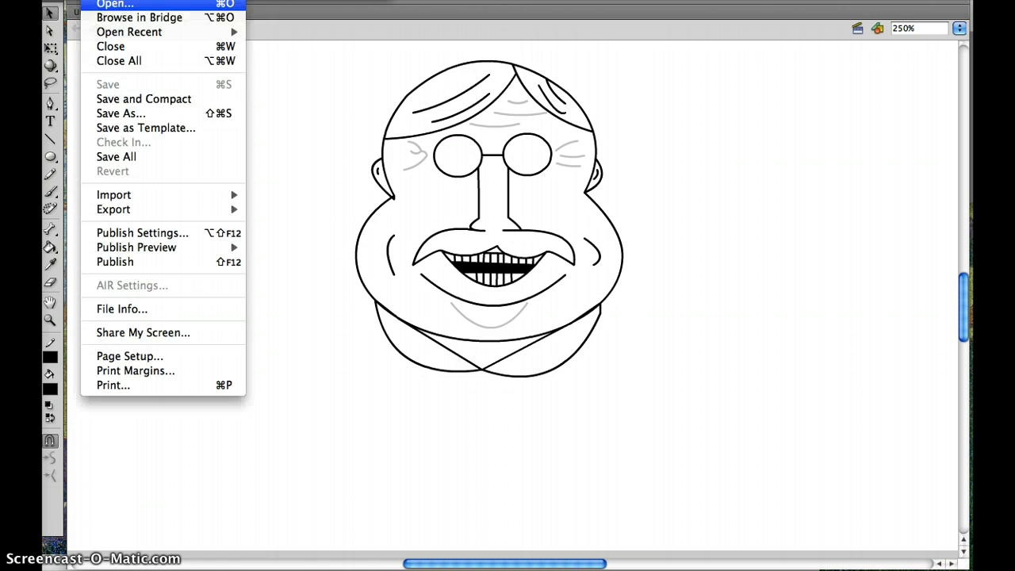
left_click(111, 0)
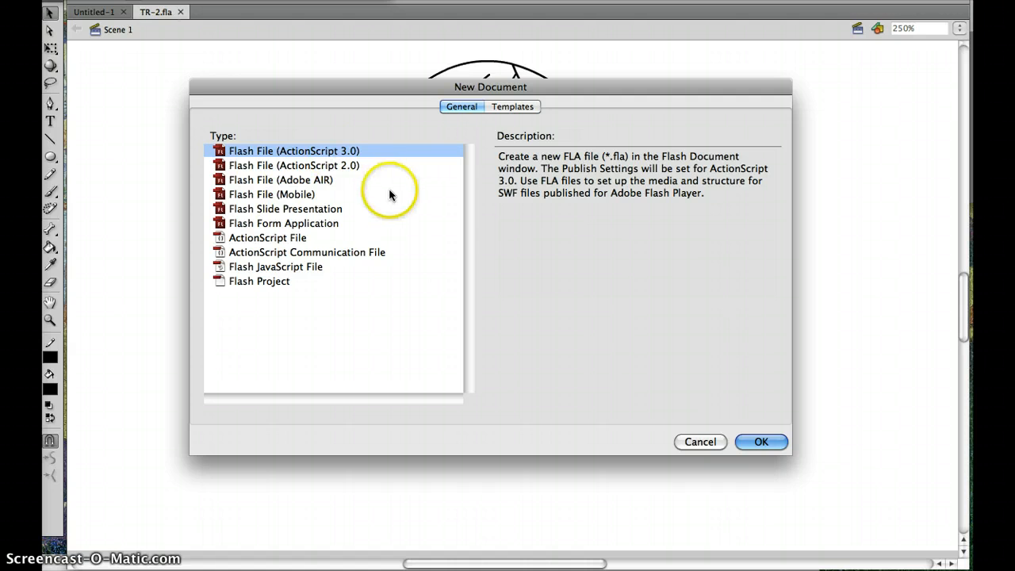
left_click(761, 442)
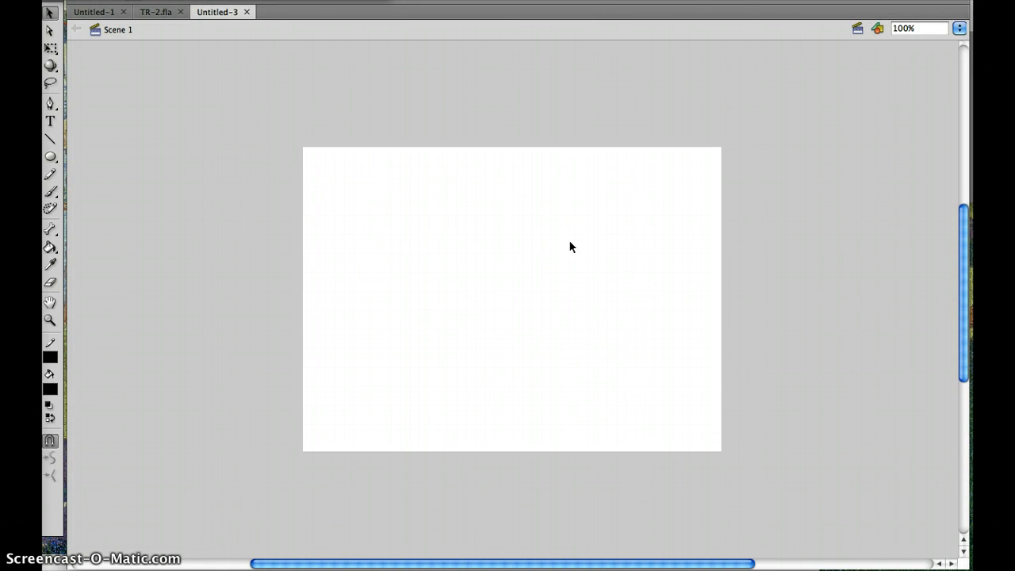
left_click(643, 229)
scroll(524, 238, "left", 3)
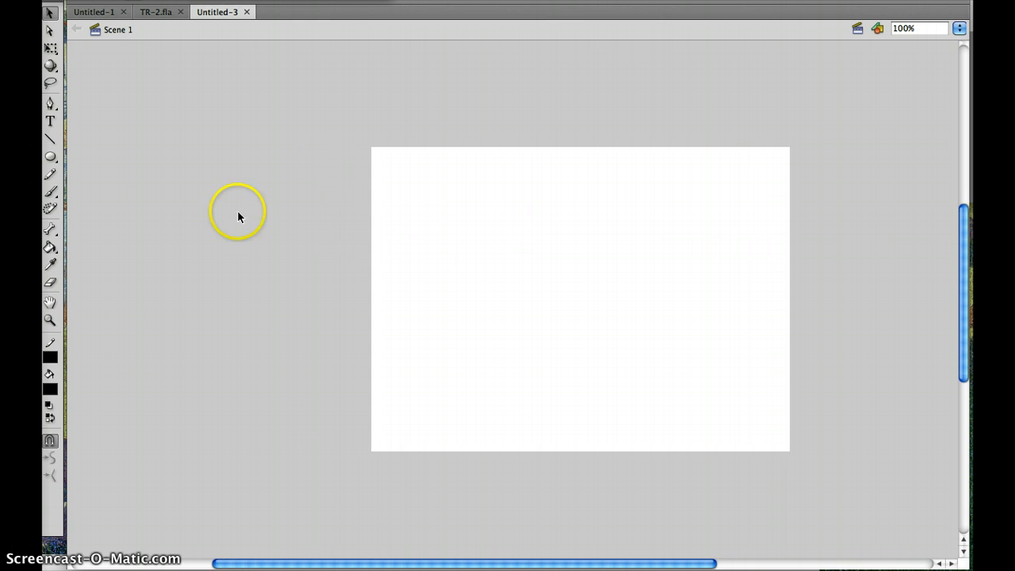
- Draw a trial oval near the stage's centre, undo it, and reset the colours to black stroke and white fill
left_click(50, 158)
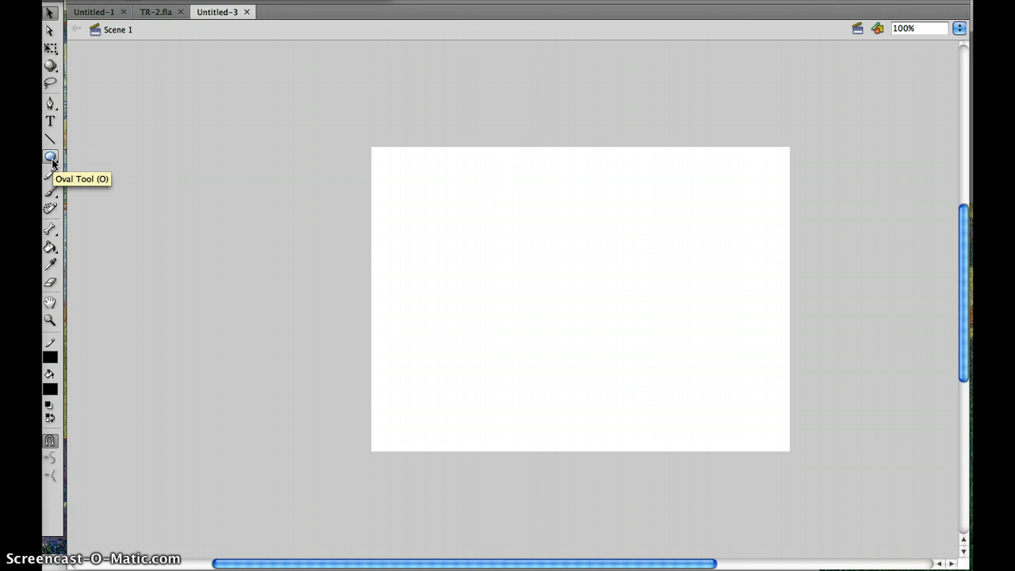
left_click(51, 158)
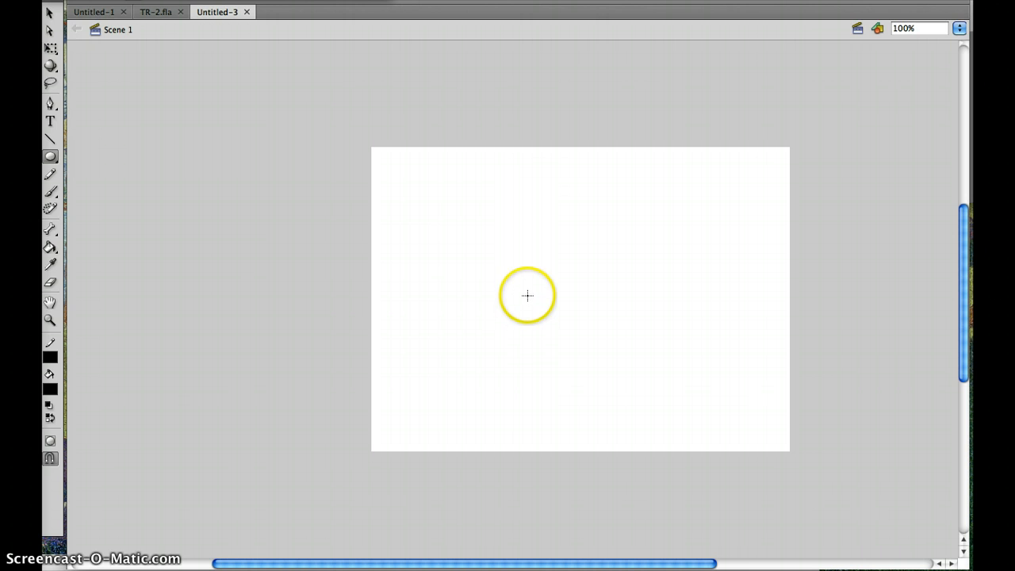
left_click_drag(527, 295, 593, 336)
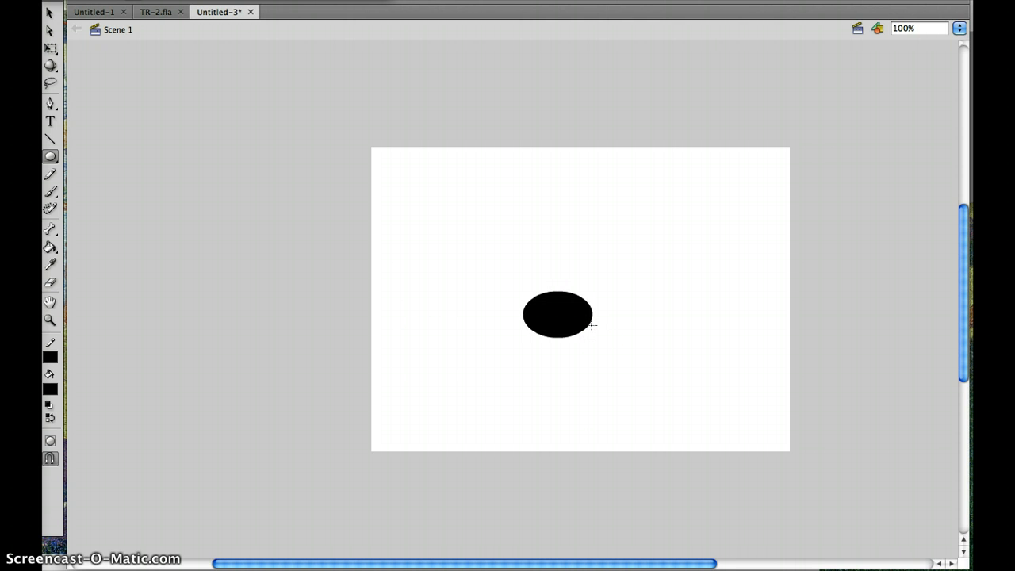
left_click(49, 405)
key("super+z")
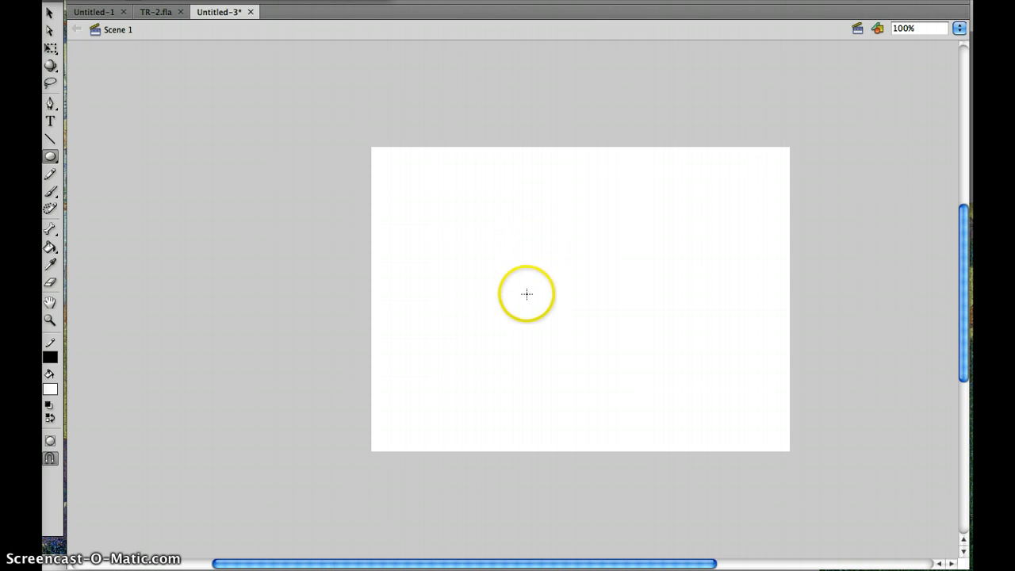
- Draw a wide oval near the stage's centre and a slightly smaller oval overlapping its upper part
left_click_drag(528, 304, 594, 354)
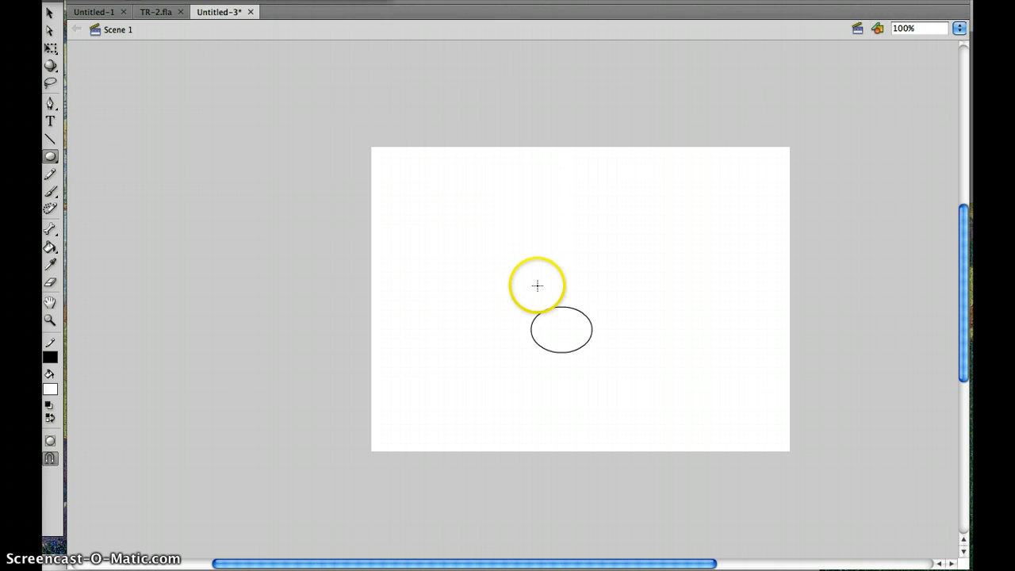
left_click_drag(537, 284, 591, 321)
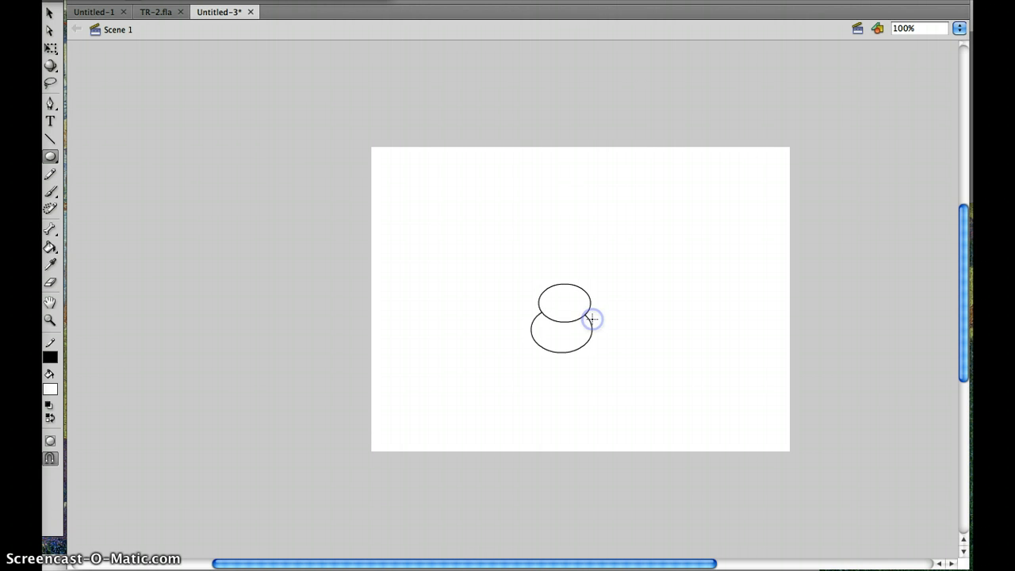
- Try to move only the upper oval's fill away from its outline, and undo the move
left_click(51, 15)
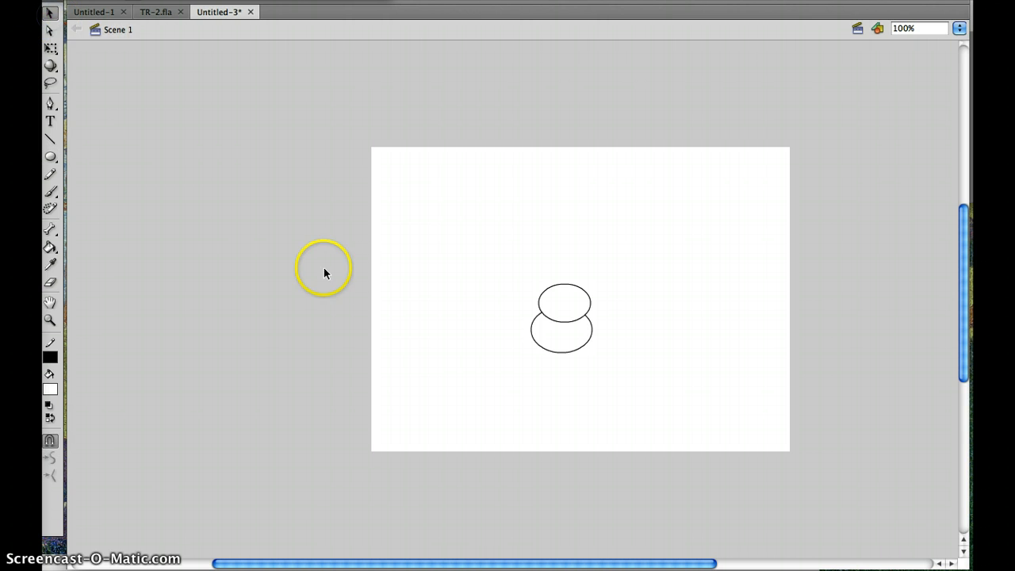
left_click(566, 307)
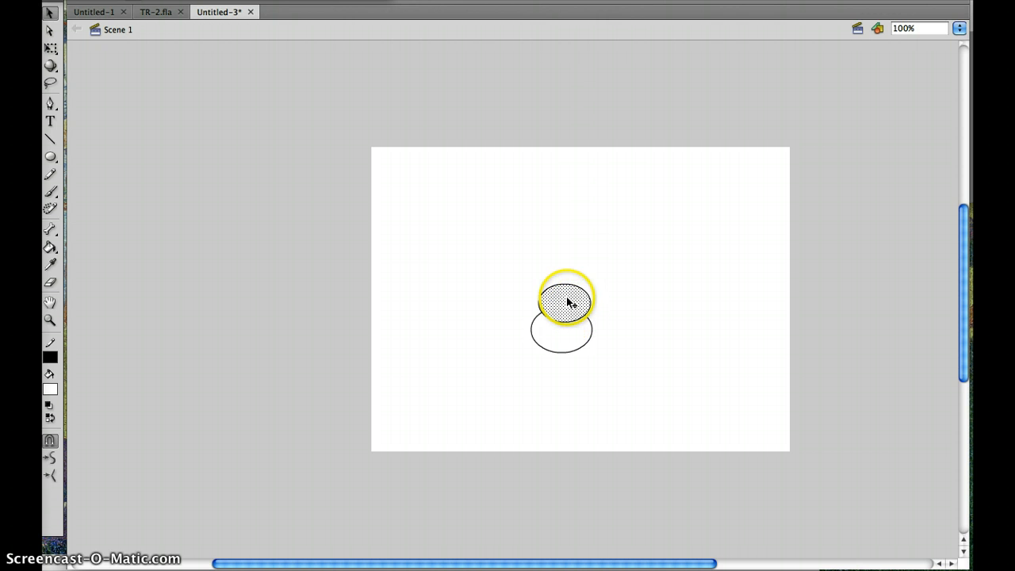
left_click_drag(567, 302, 610, 252)
left_click(574, 303)
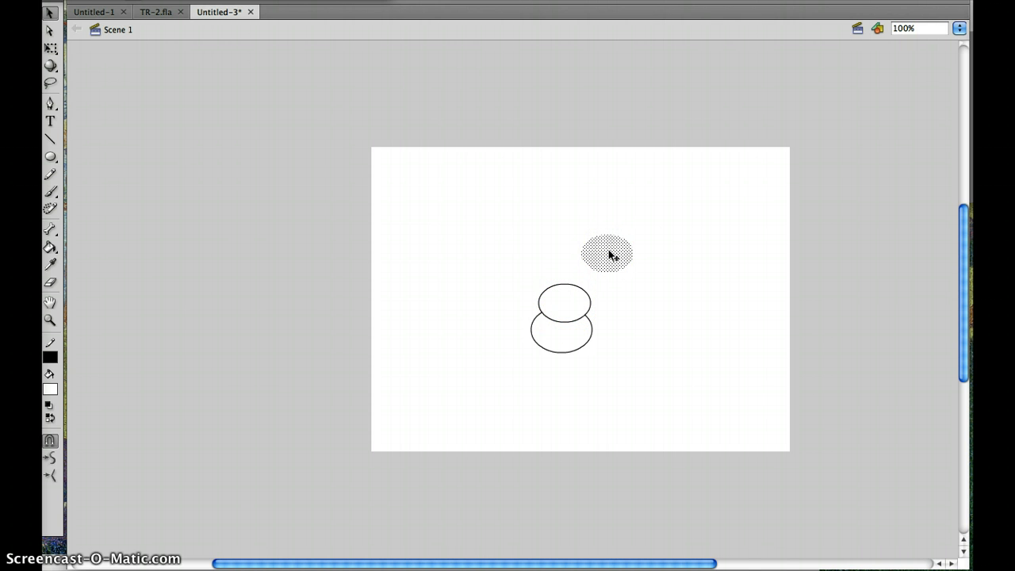
key("ctrl+z")
- Select the upper oval's fill together with its outline and shift it slightly left to centre it over the lower oval
left_click(565, 301)
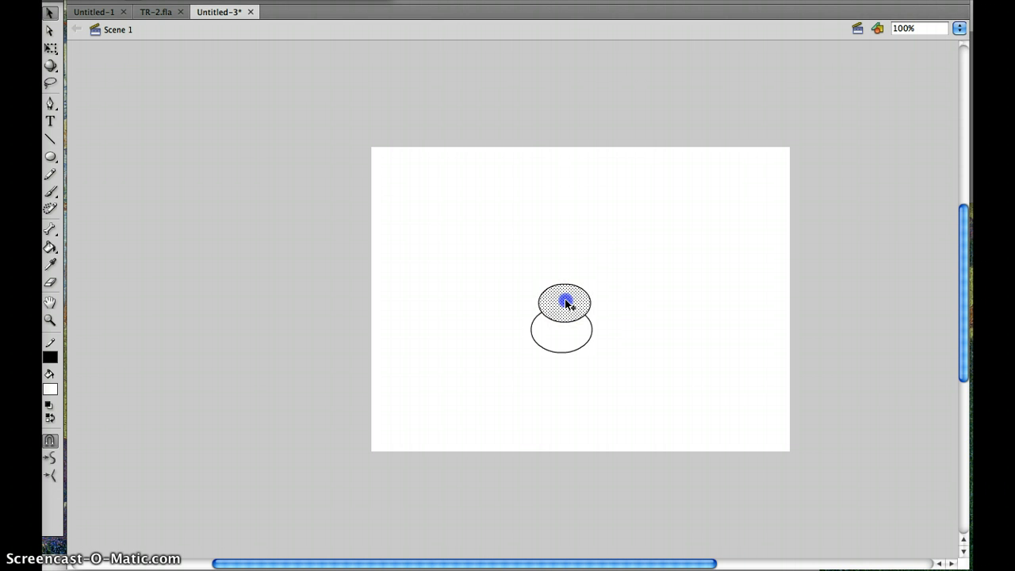
left_click(566, 300)
left_click(630, 269)
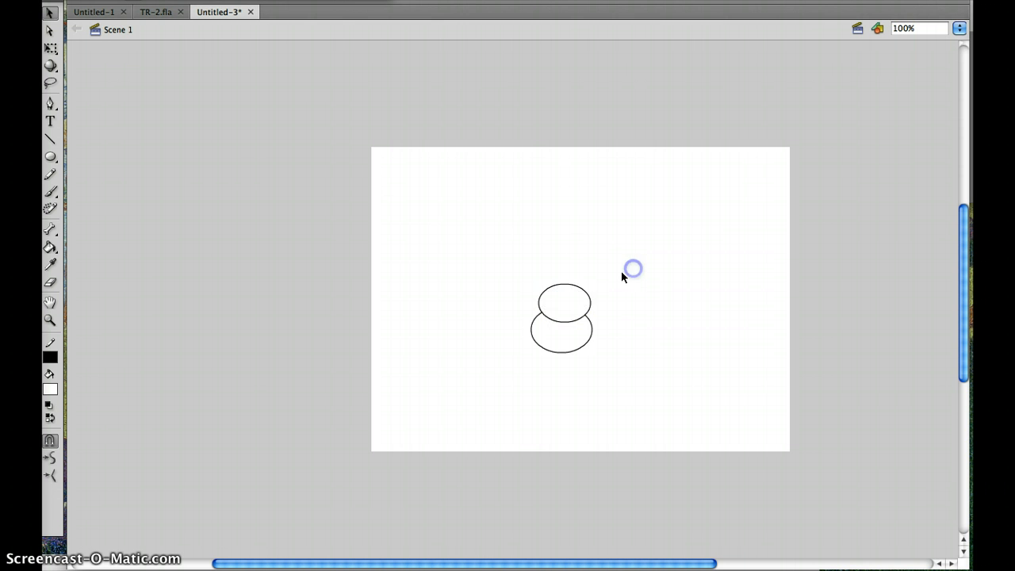
left_click(570, 301)
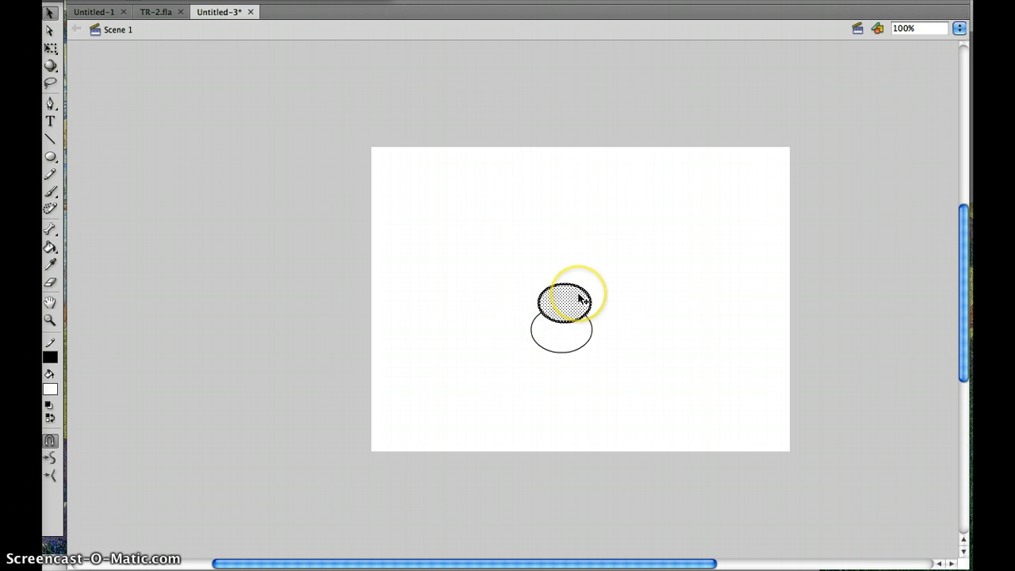
left_click(569, 299)
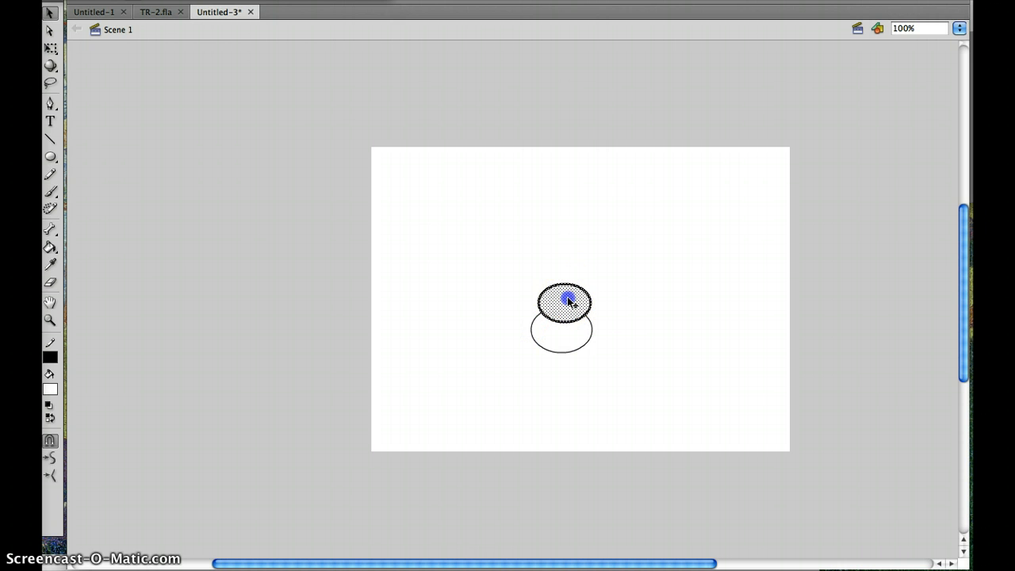
left_click_drag(569, 299, 566, 299)
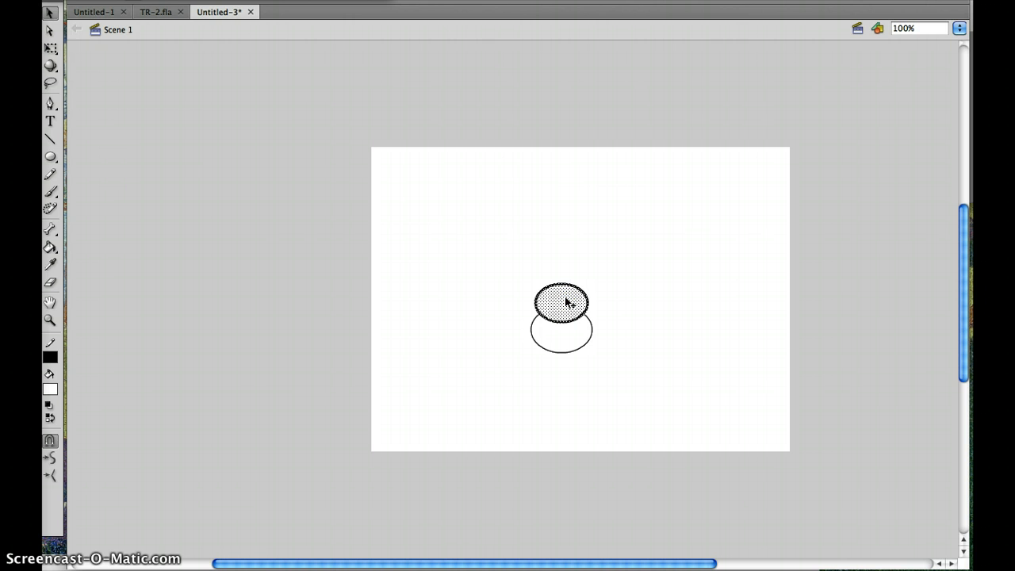
left_click(552, 202)
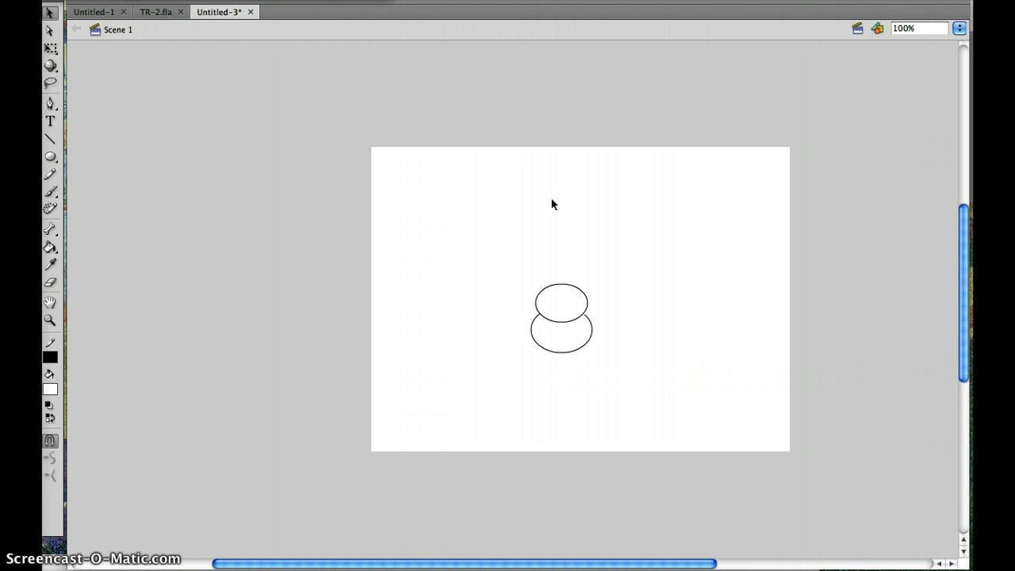
- Erase the upper oval's lower arc inside the overlap so both ovals form one head outline
key("super+equal")
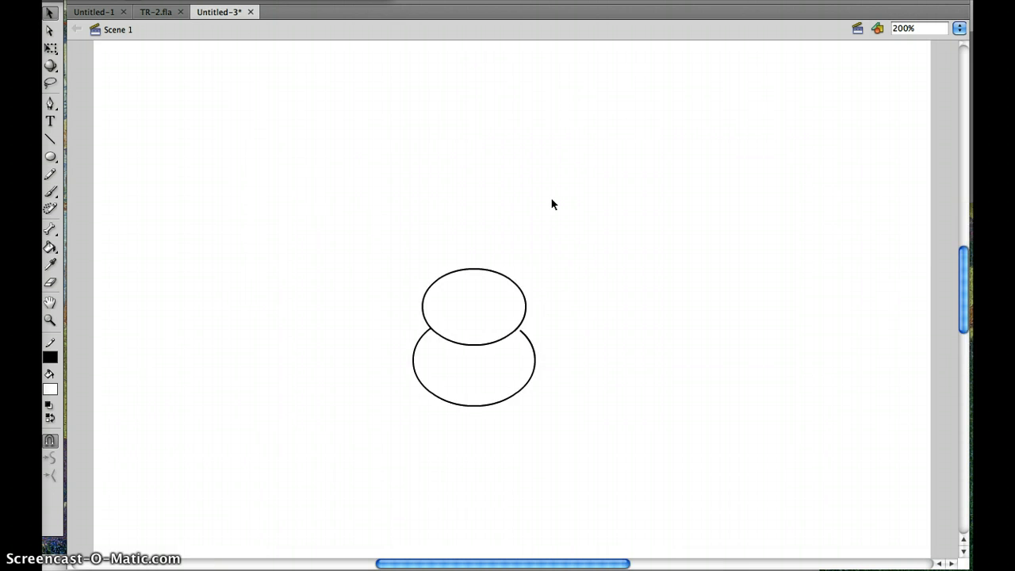
key("super+equal")
key("super+equal")
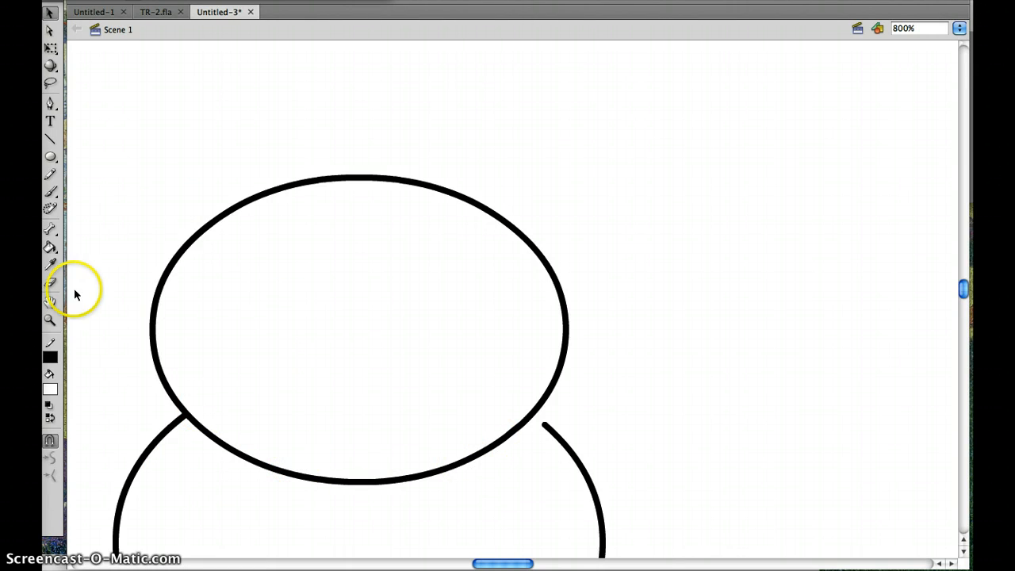
left_click(52, 282)
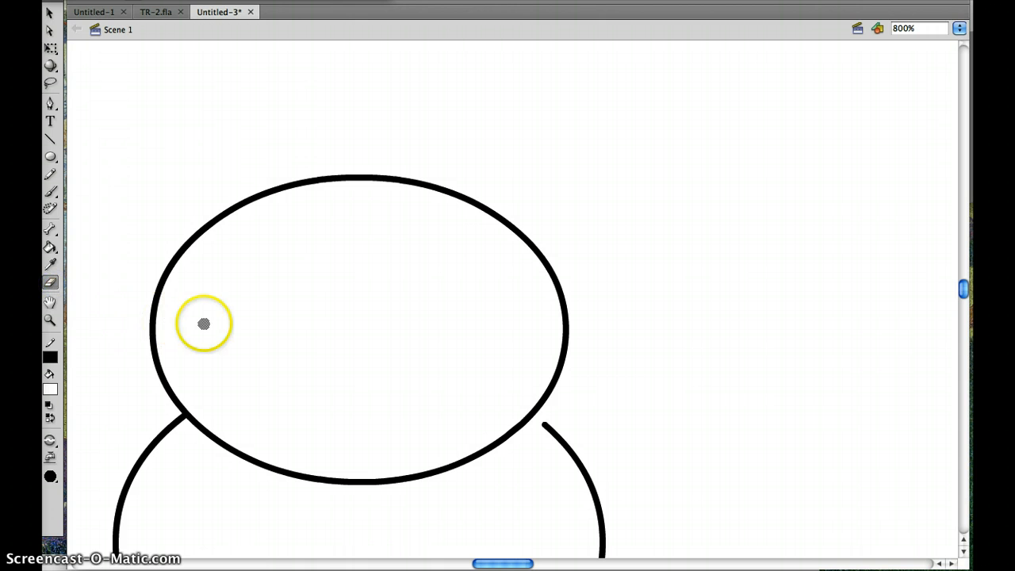
mouse_move(206, 417)
left_mouse_down()
mouse_move(304, 471)
mouse_move(243, 467)
mouse_move(256, 459)
mouse_move(366, 483)
mouse_move(310, 480)
mouse_move(422, 481)
mouse_move(408, 469)
mouse_move(437, 480)
mouse_move(443, 472)
mouse_move(425, 442)
mouse_move(467, 470)
mouse_move(486, 423)
mouse_move(509, 443)
mouse_move(487, 441)
mouse_move(502, 442)
mouse_move(516, 424)
mouse_move(508, 367)
mouse_move(532, 408)
mouse_move(509, 437)
left_mouse_up()
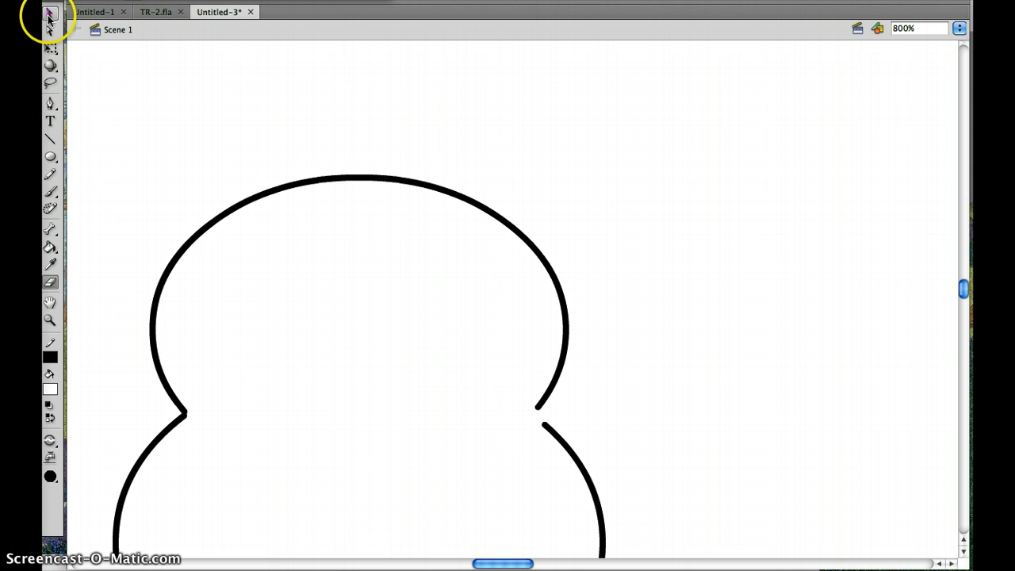
- Draw two near-vertical lines side by side in the middle of the head as the sides of the nose
left_click(48, 15)
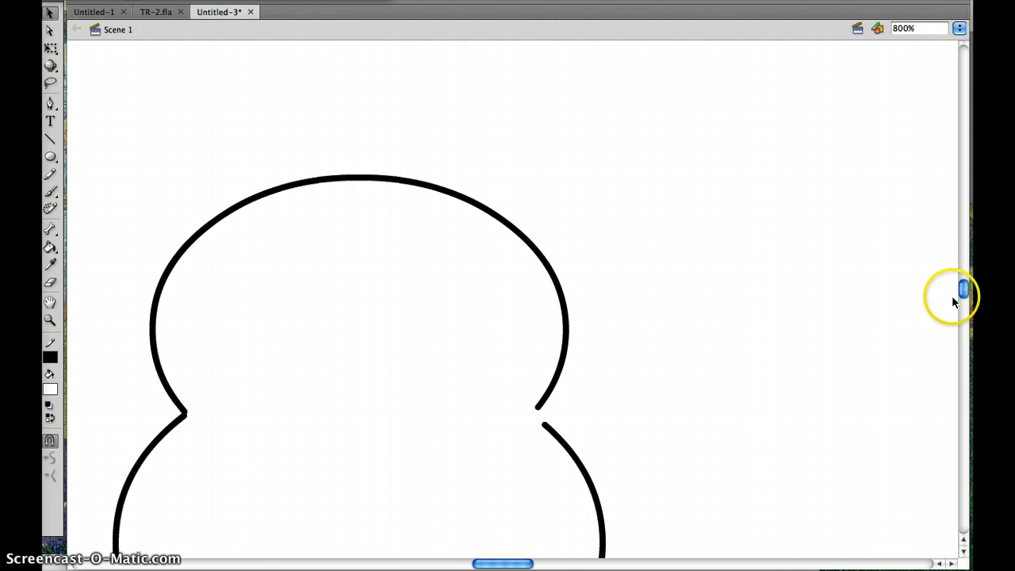
left_click_drag(962, 286, 962, 286)
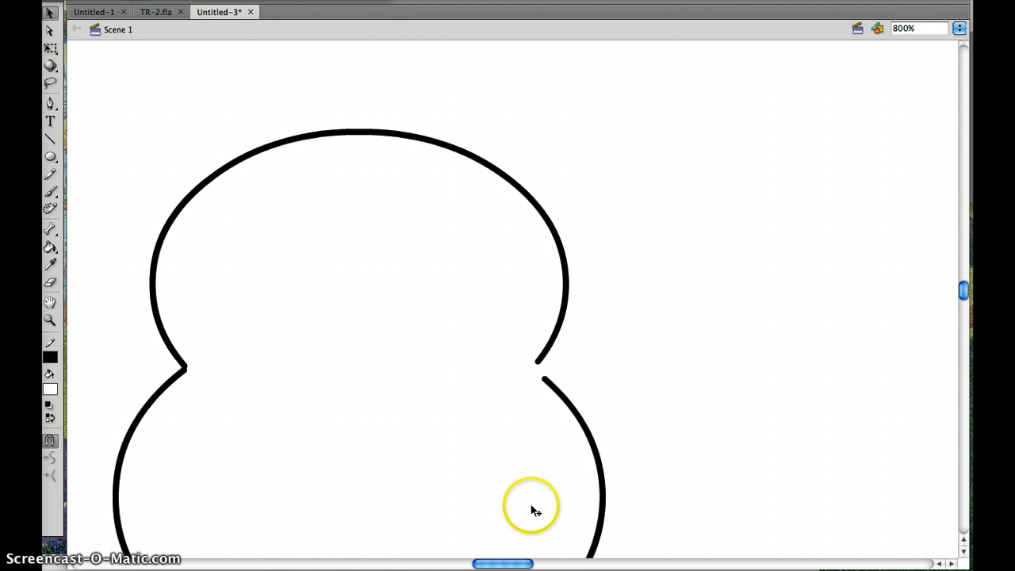
key("super+minus")
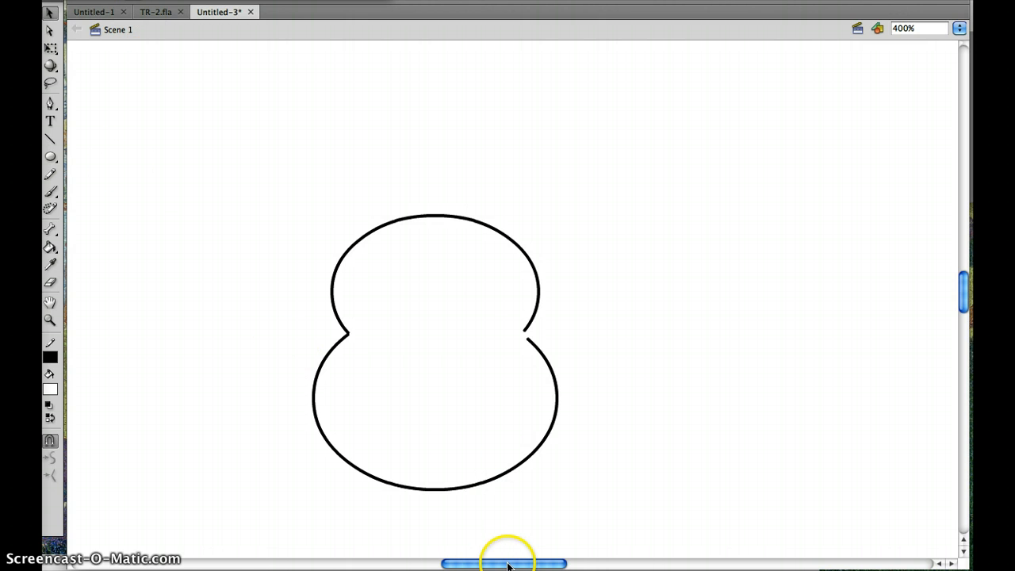
left_click_drag(508, 564, 497, 564)
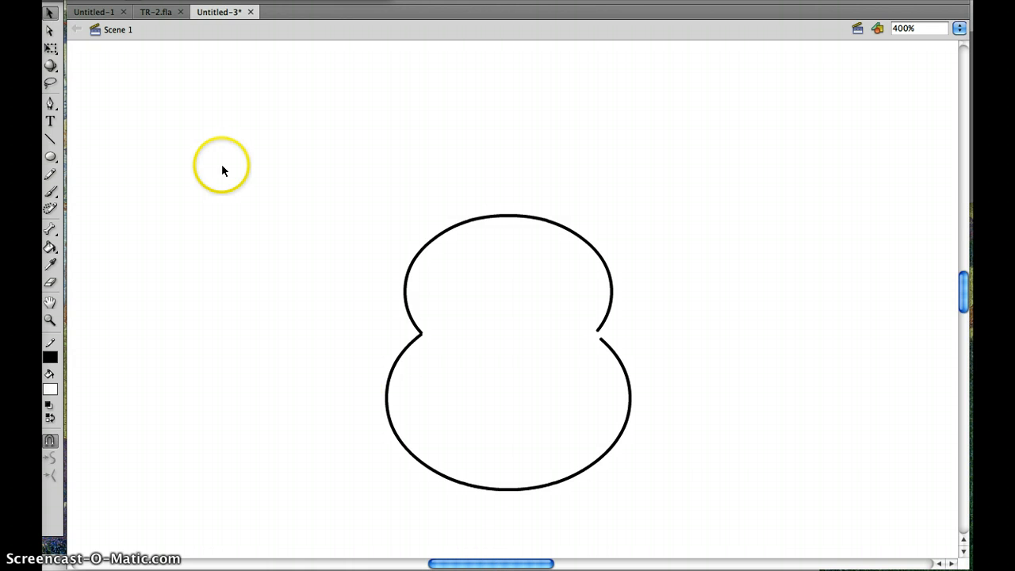
left_click(52, 141)
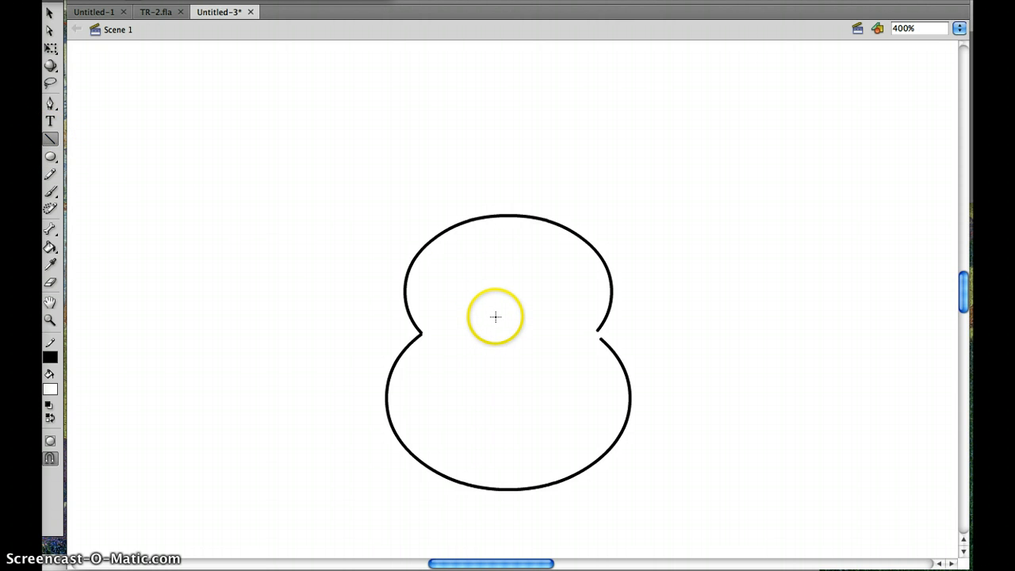
left_click_drag(494, 309, 496, 362)
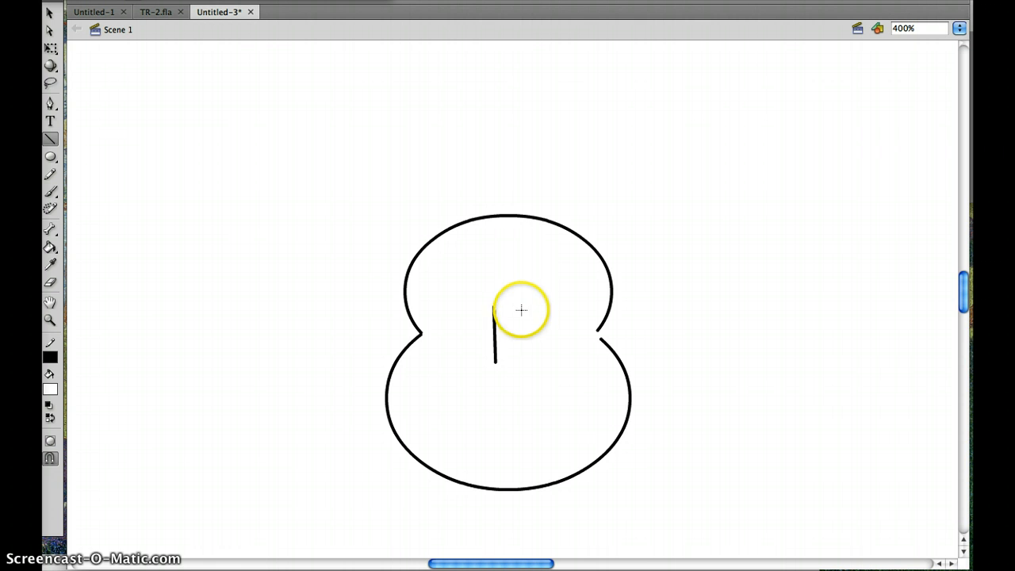
mouse_move(521, 308)
left_mouse_down()
mouse_move(517, 361)
mouse_move(524, 357)
left_mouse_up()
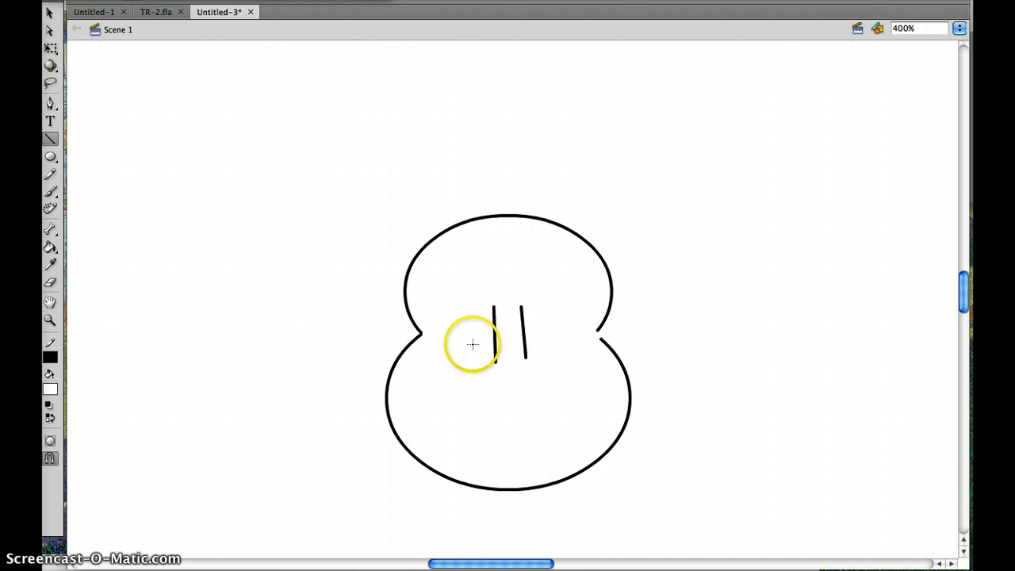
- Draw two short, nearly horizontal lines, one beneath each of the nose's side lines
left_click_drag(962, 294, 965, 297)
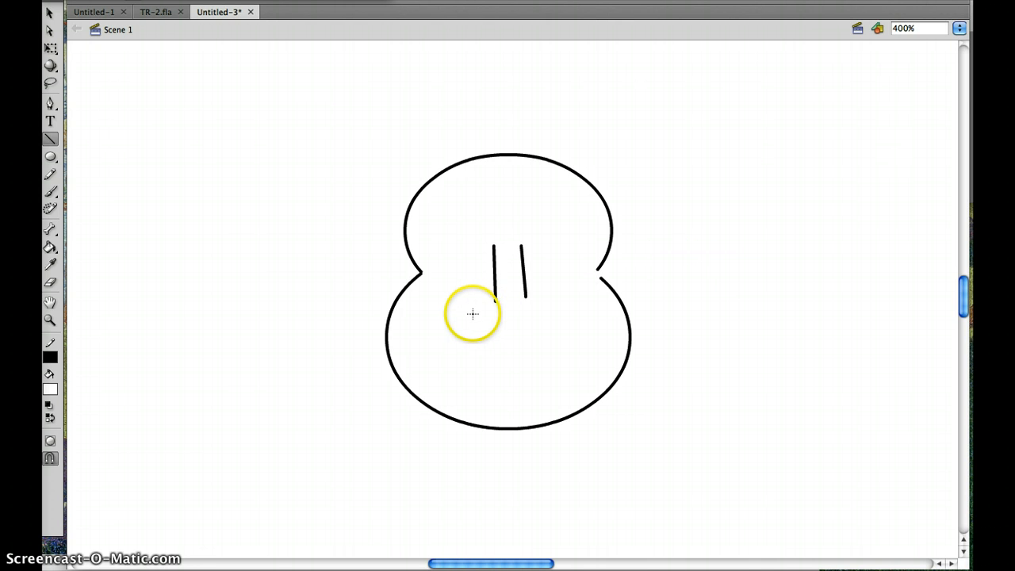
left_click_drag(474, 310, 544, 306)
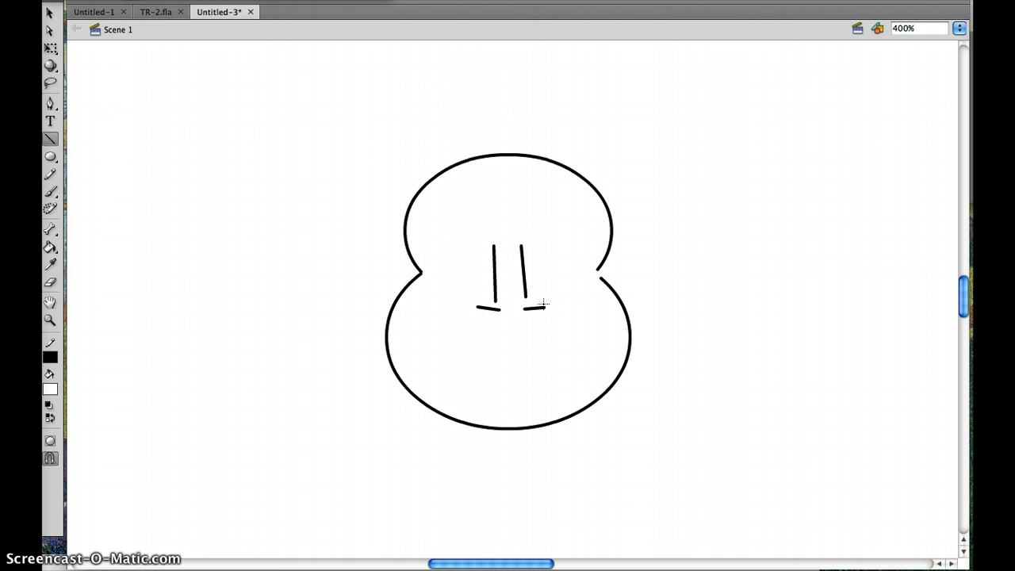
left_click(115, 50)
left_click(115, 50)
- Bend the two short lines under the nose downward into curves, and extend the left curve's inner end slightly
left_click(50, 12)
left_click(362, 270)
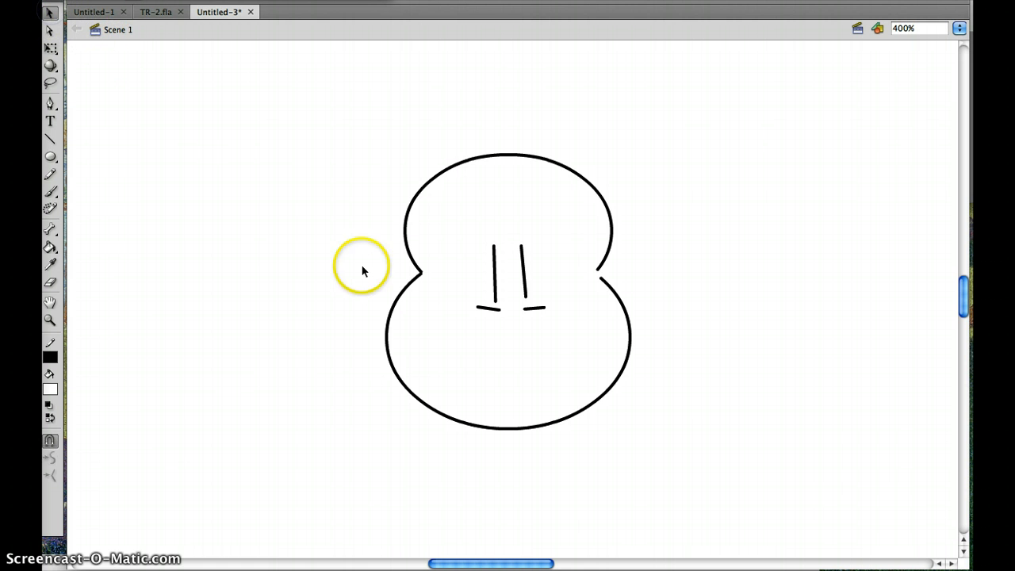
left_click(503, 325)
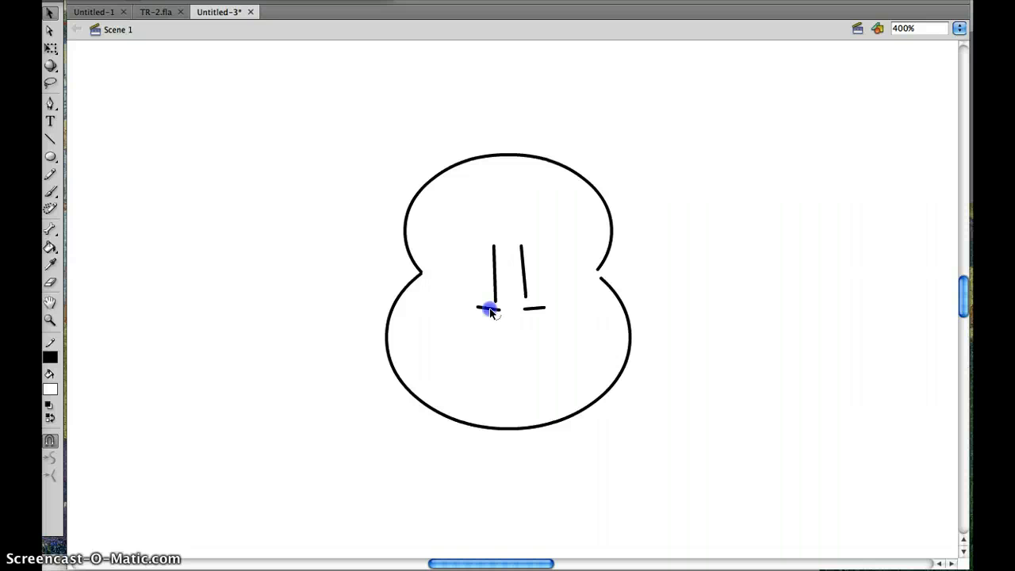
left_click_drag(489, 308, 489, 317)
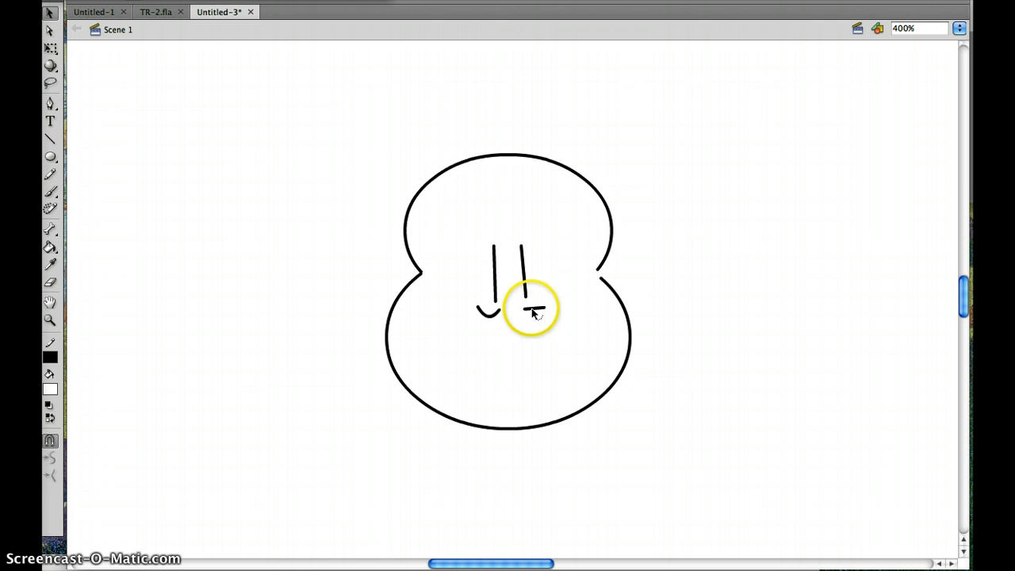
left_click(533, 313)
left_click_drag(531, 311, 533, 318)
mouse_move(498, 313)
left_mouse_down()
mouse_move(540, 337)
mouse_move(507, 312)
mouse_move(482, 315)
mouse_move(513, 316)
mouse_move(494, 310)
mouse_move(501, 317)
left_mouse_up()
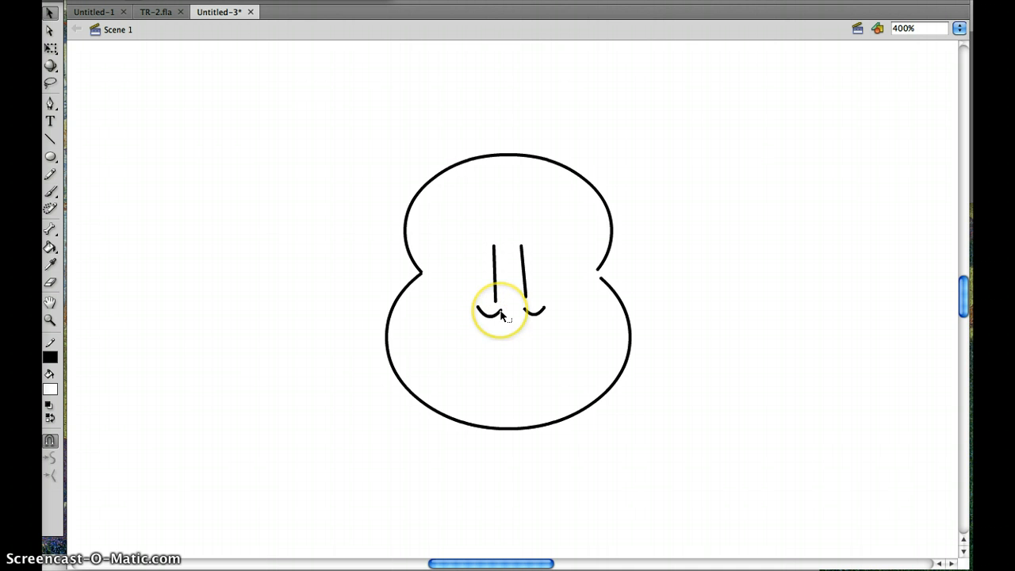
- Join the left curve's outer end to the nose's left side line and reshape it into a rounded nostril extending inward
mouse_move(501, 316)
left_mouse_down()
mouse_move(523, 336)
mouse_move(450, 342)
mouse_move(534, 338)
mouse_move(490, 318)
mouse_move(499, 318)
left_mouse_up()
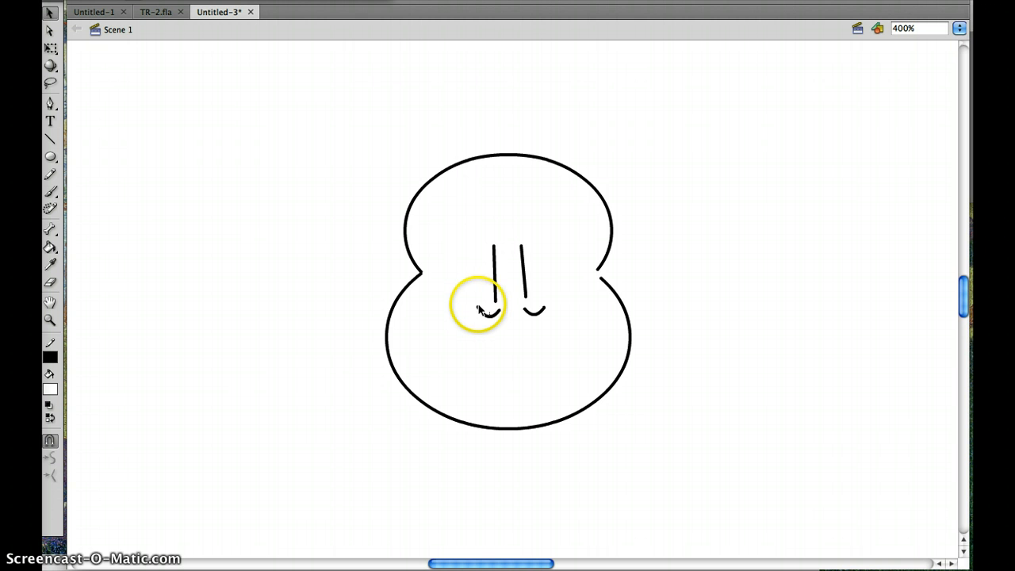
left_click_drag(460, 305, 492, 306)
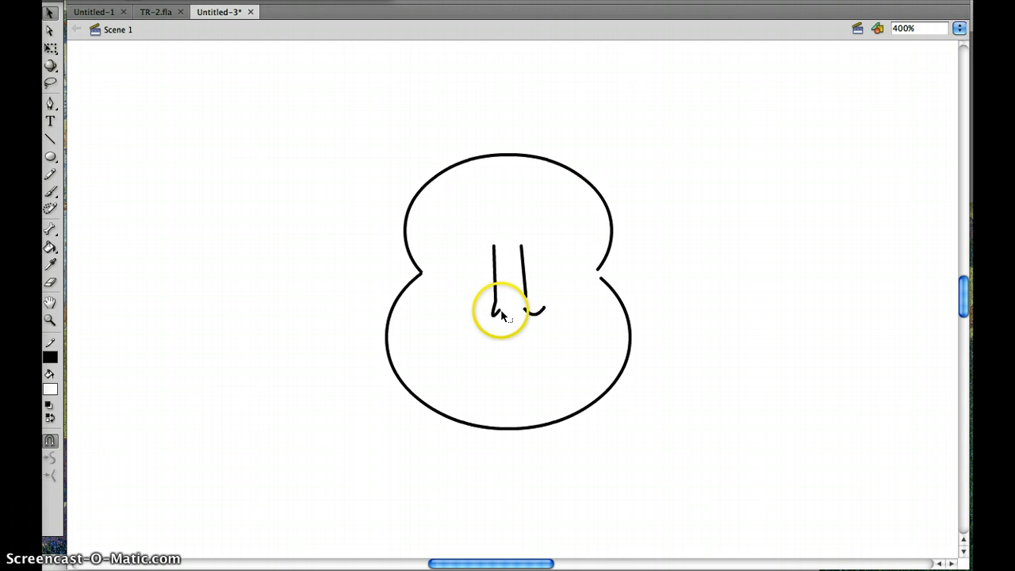
left_click_drag(502, 316, 504, 321)
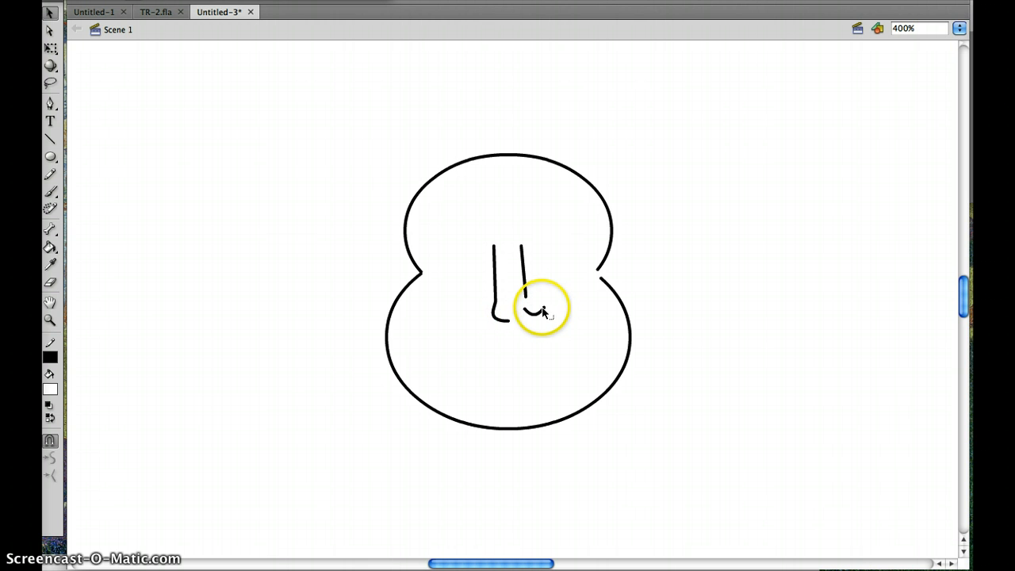
- Try to attach the right curve beneath the nose to the lower end of the right side line
left_click_drag(543, 311, 525, 298)
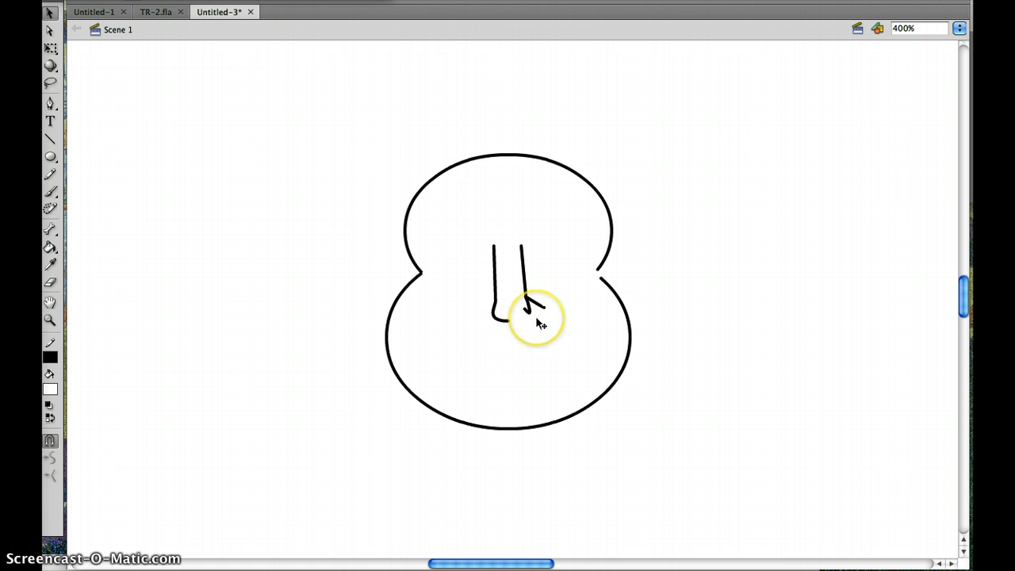
key("super+z")
left_click(536, 316)
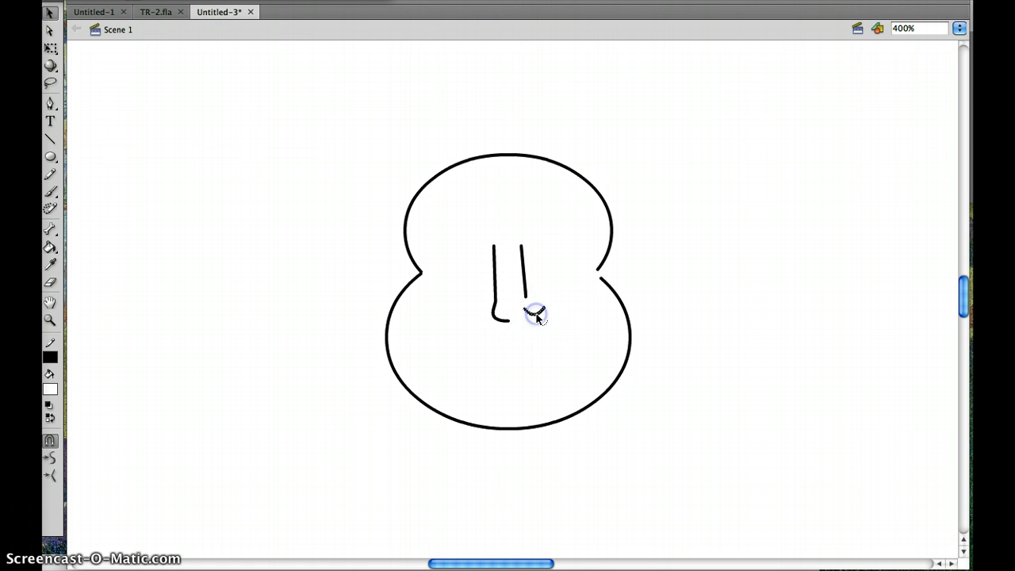
left_click_drag(537, 316, 539, 319)
left_click(566, 301)
left_click(661, 262)
left_click(537, 298)
left_click_drag(547, 314, 524, 293)
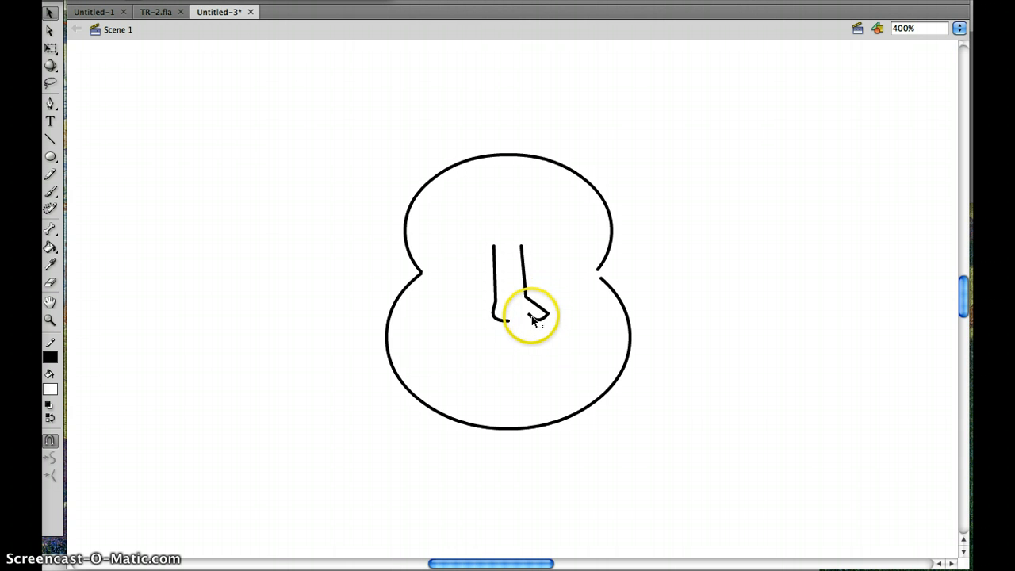
- Try to form the right nostril by deleting its lower segment and reshaping the remaining piece below the side line
left_click_drag(530, 315, 536, 323)
left_click(541, 325)
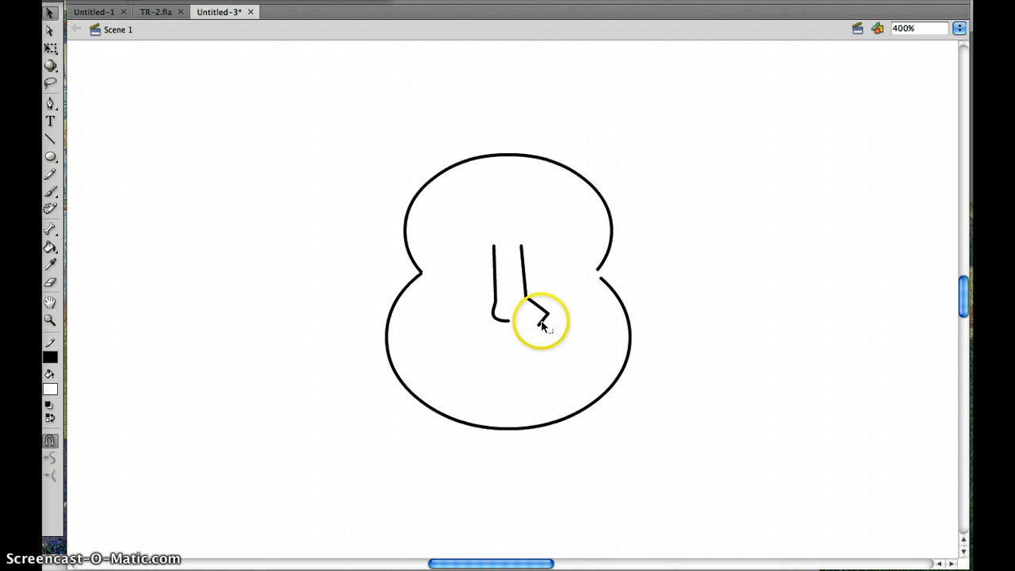
left_click(541, 322)
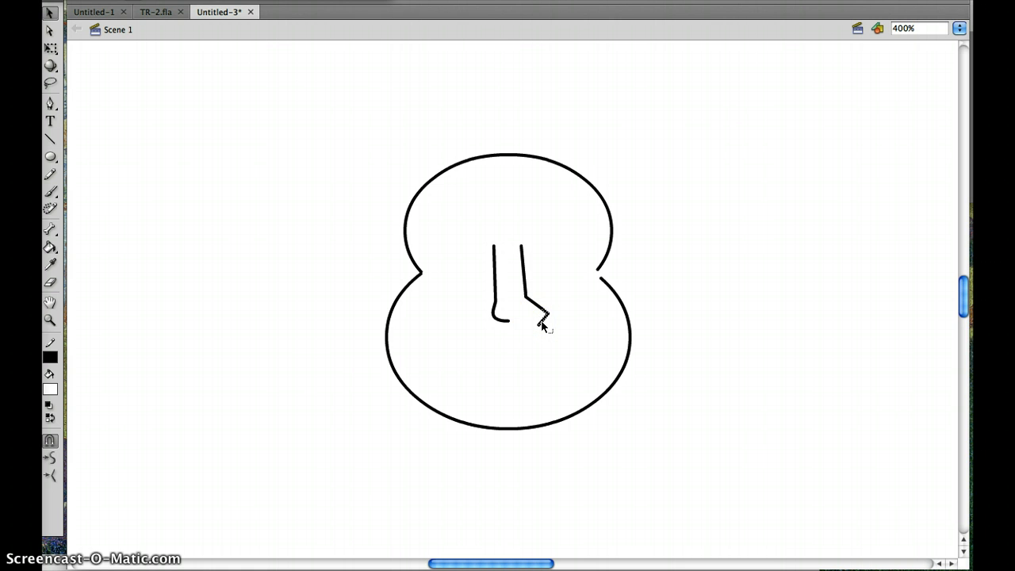
key("Delete")
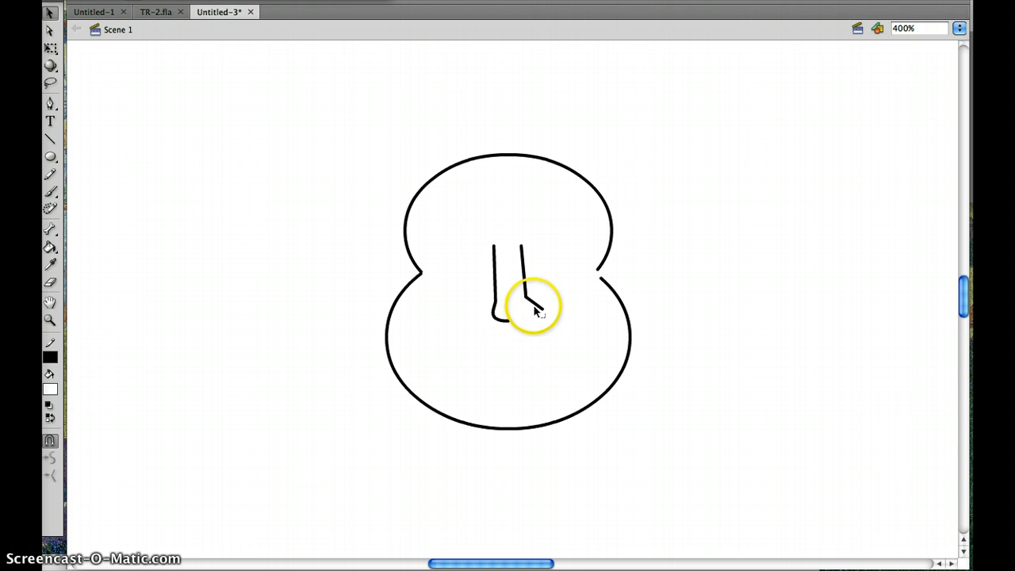
left_click_drag(536, 308, 538, 303)
left_click_drag(544, 311, 531, 321)
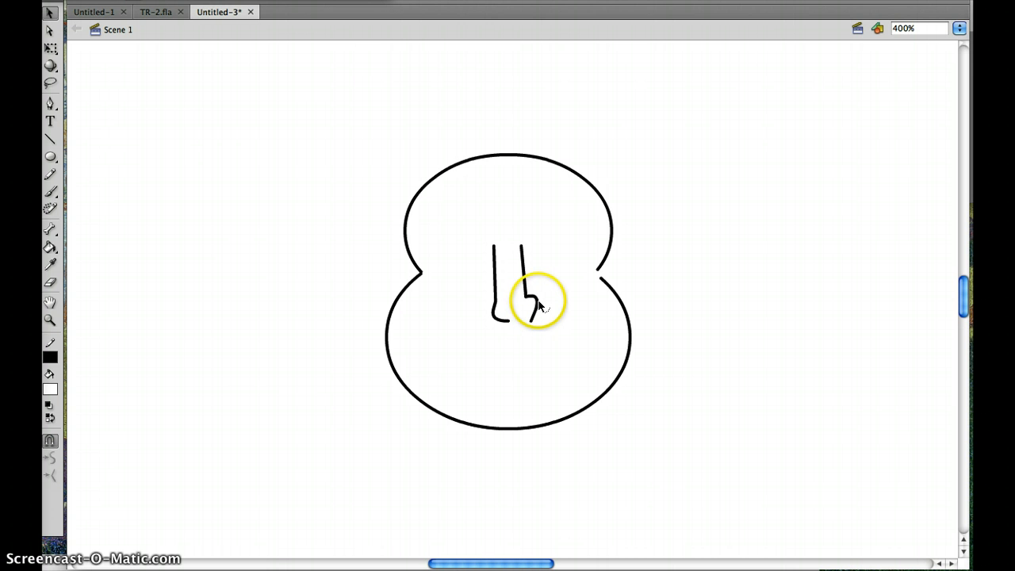
mouse_move(535, 301)
left_mouse_down()
mouse_move(550, 324)
mouse_move(552, 309)
mouse_move(536, 319)
left_mouse_up()
- Delete the nose's right side line together with the misshapen nostril piece attached to it
left_click(534, 310)
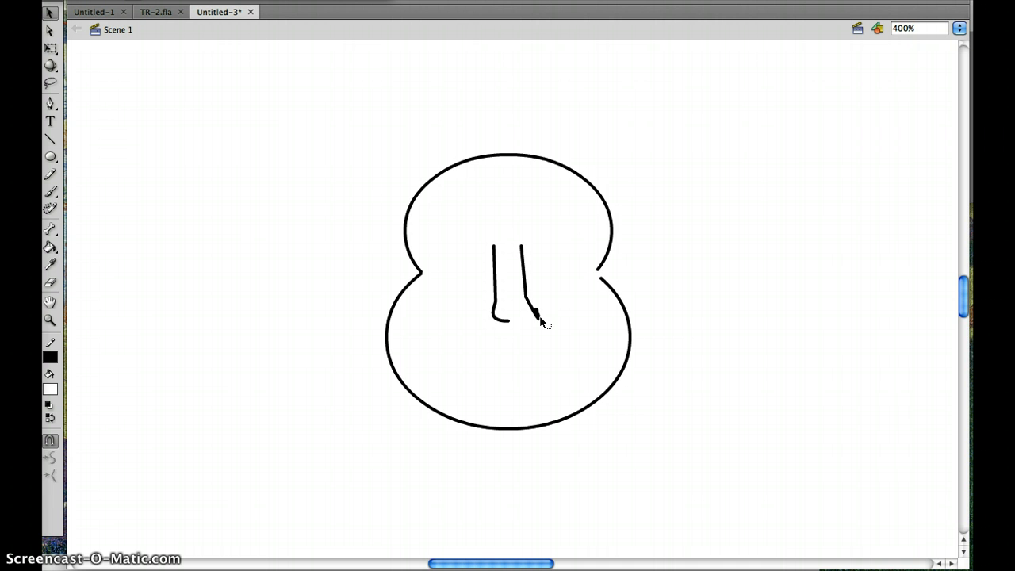
left_click(539, 319)
left_click(535, 311)
double_click(536, 315)
key("Delete")
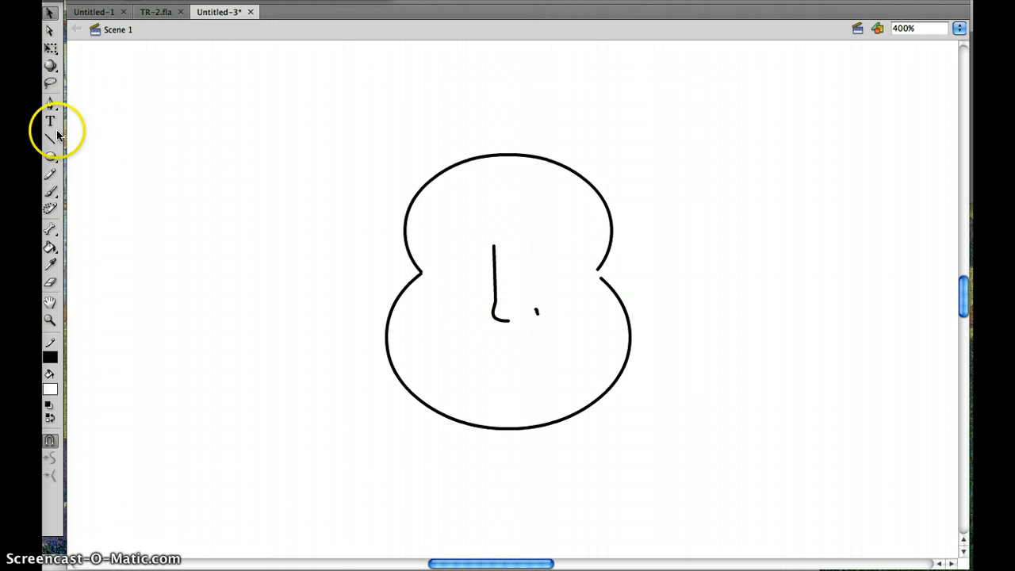
- Redraw the nose's right side line from top to nostril height and erase the leftover fragment beside its lower end
left_click(50, 141)
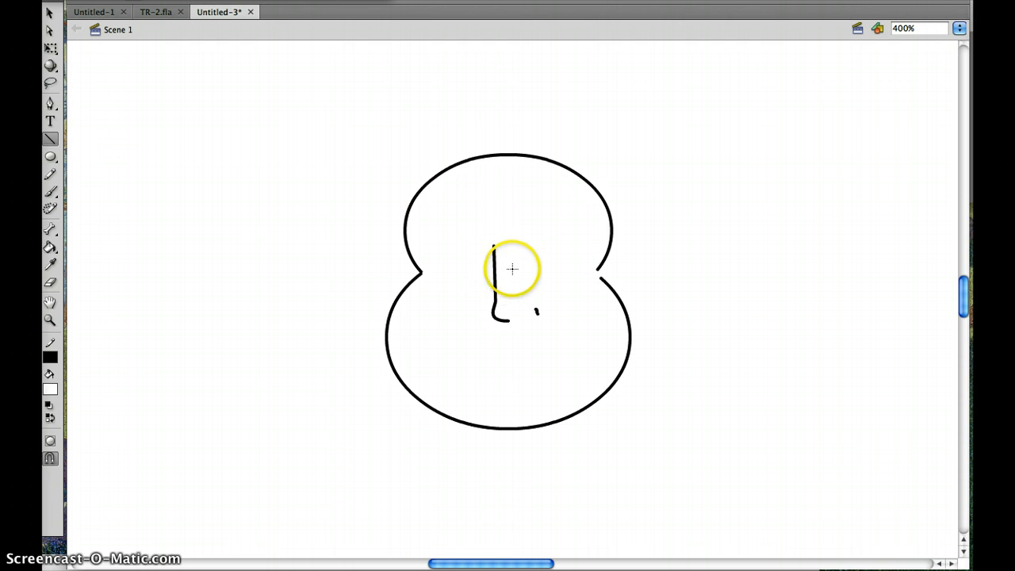
left_click_drag(522, 247, 524, 296)
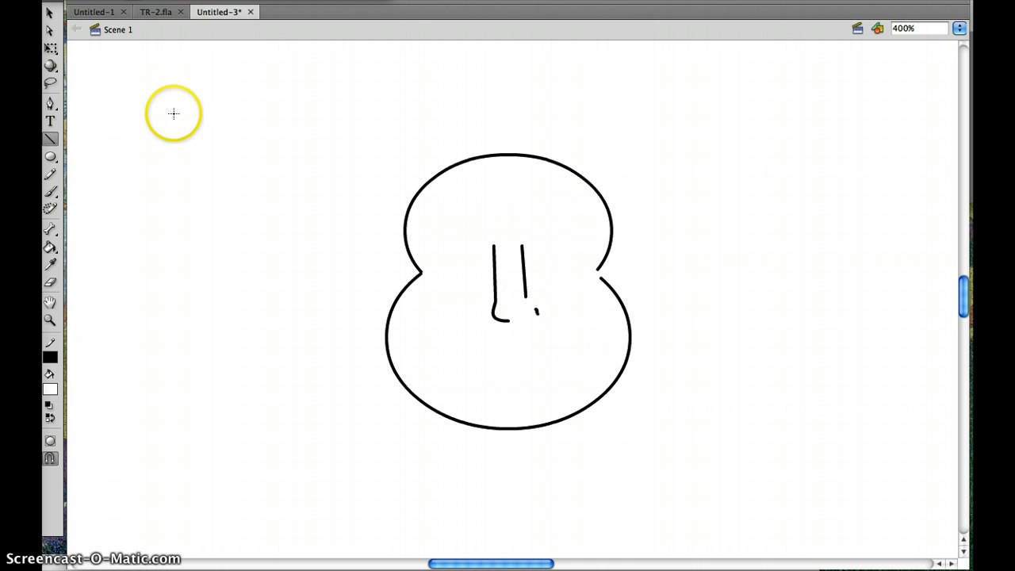
left_click(49, 14)
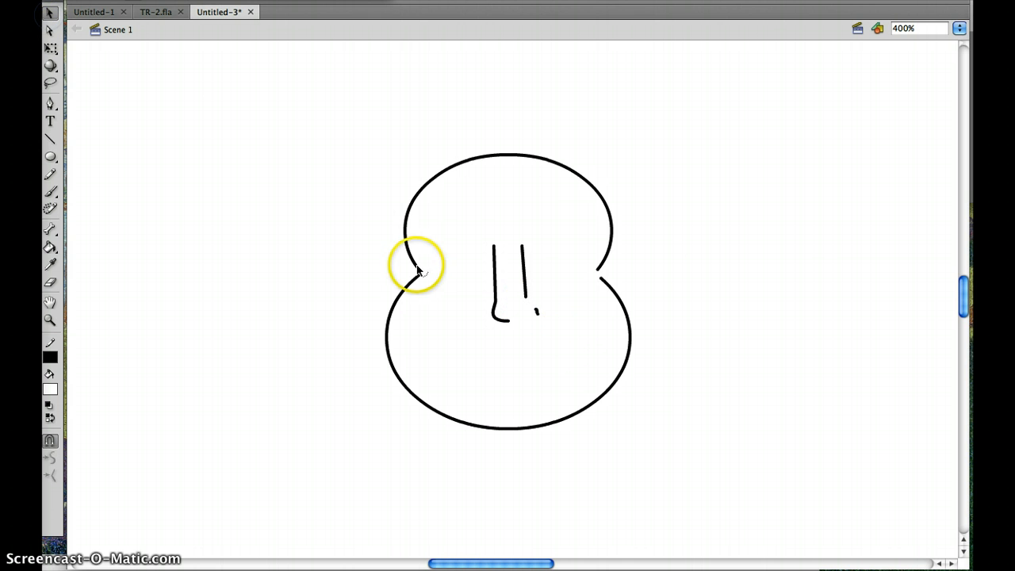
left_click(536, 310)
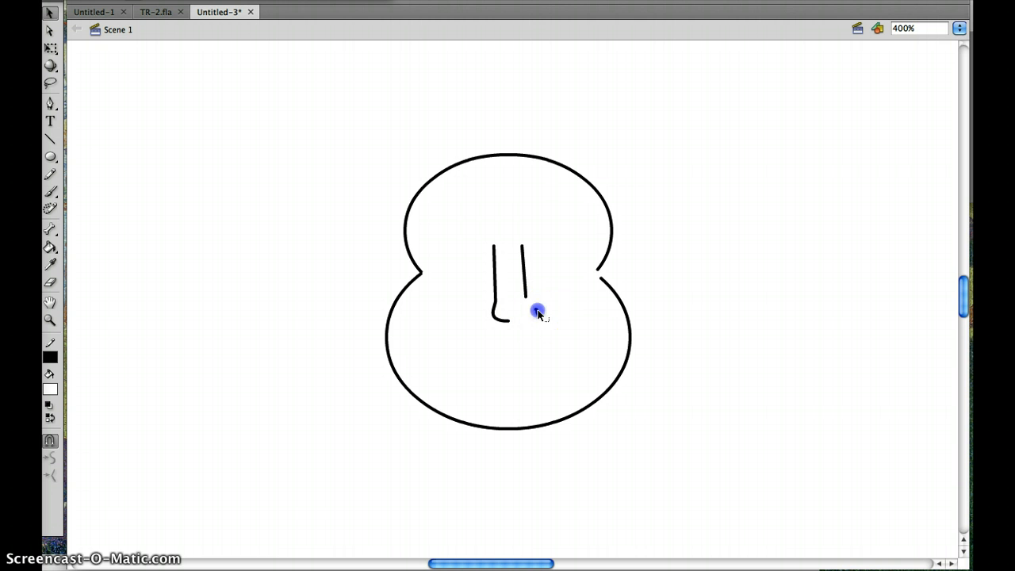
key("Delete")
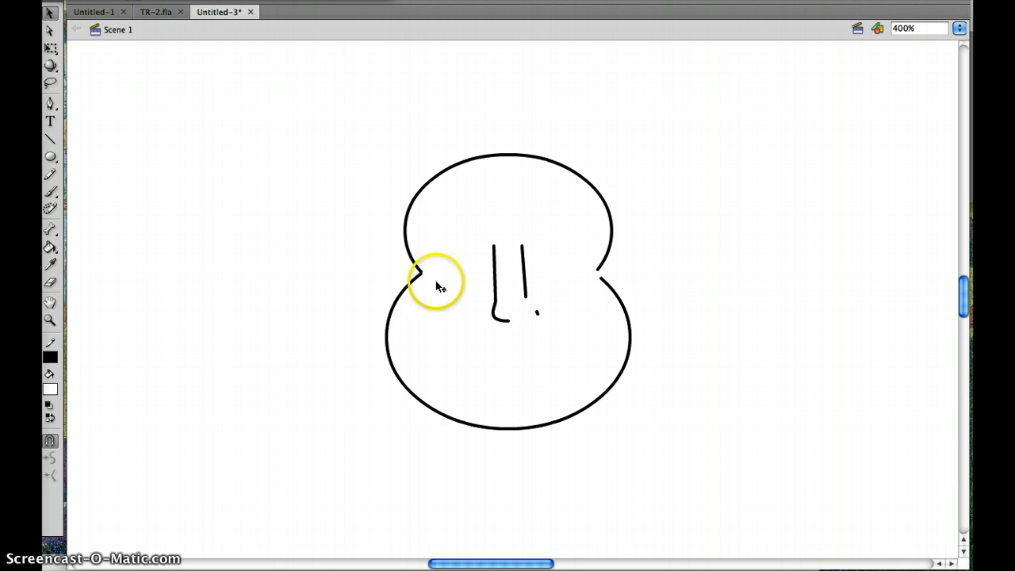
left_click(51, 283)
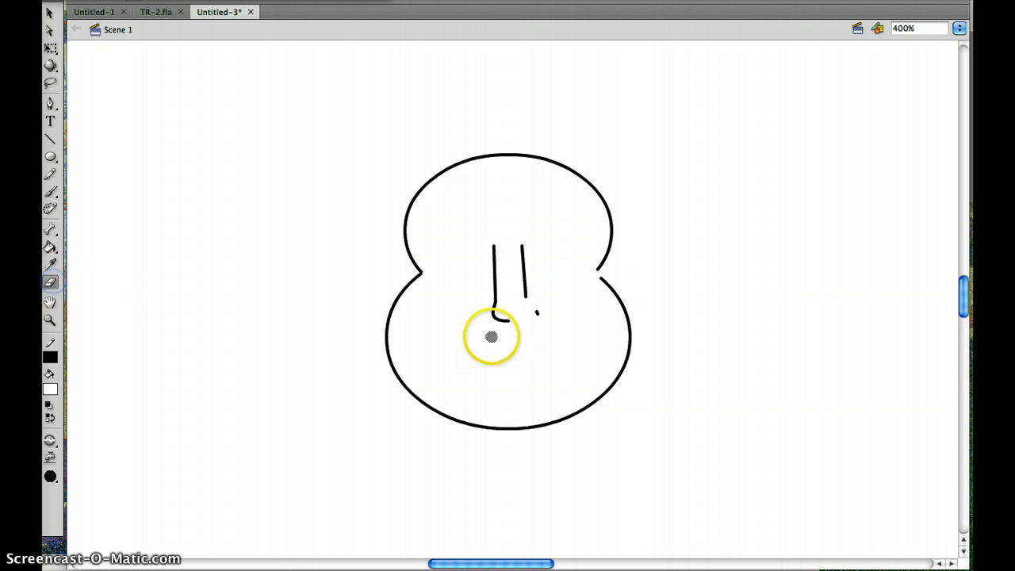
left_click_drag(546, 306, 537, 313)
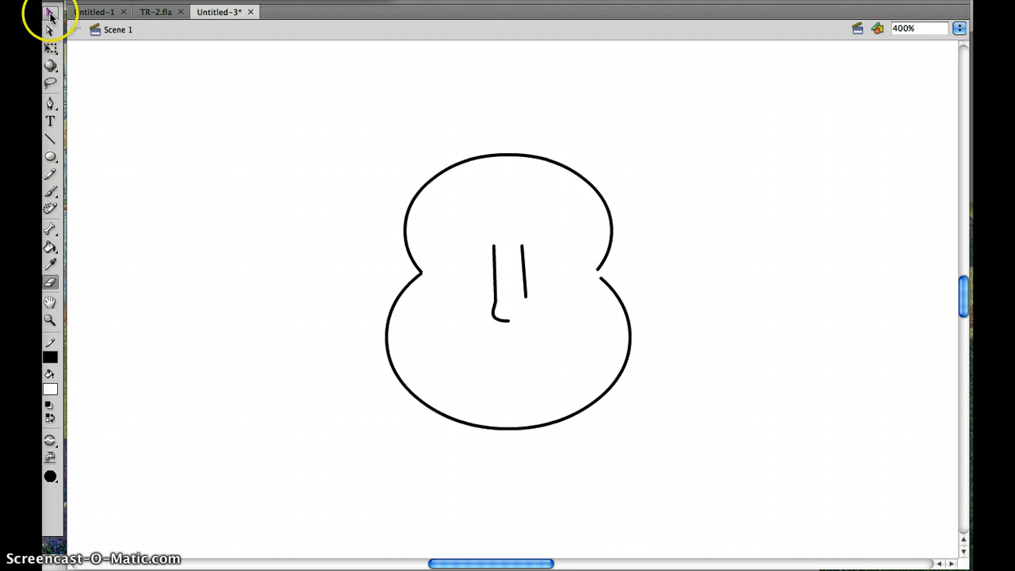
- Draw a short, nearly horizontal line beside the right side line's lower end and bend it upward into a small arch
left_click(49, 13)
left_click(49, 143)
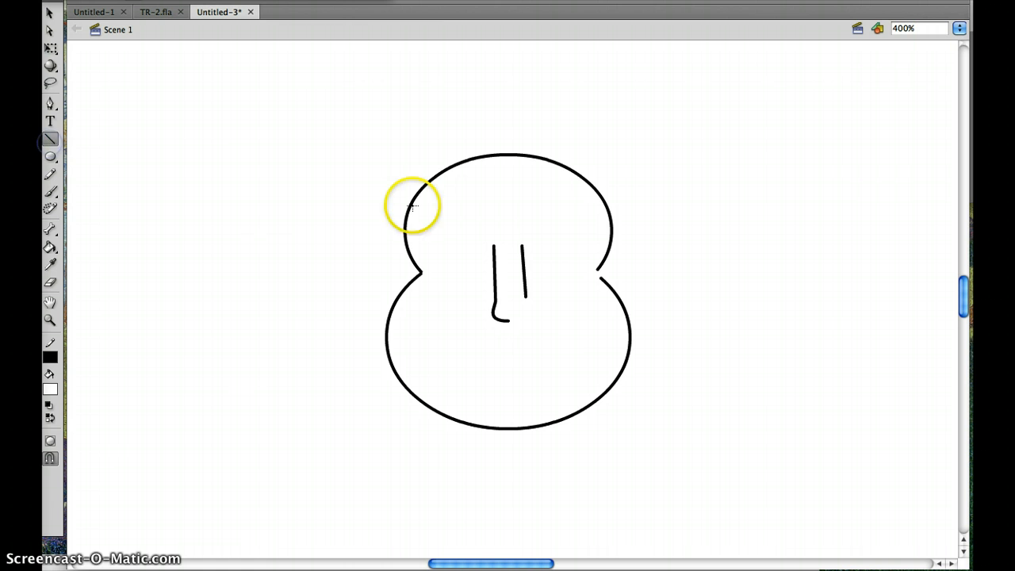
left_click_drag(529, 307, 553, 307)
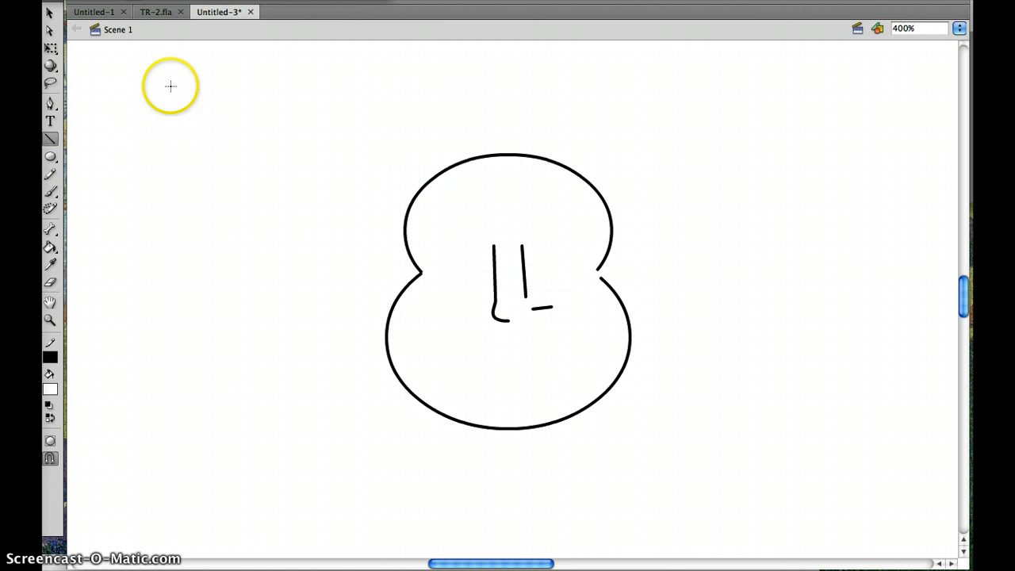
left_click(50, 14)
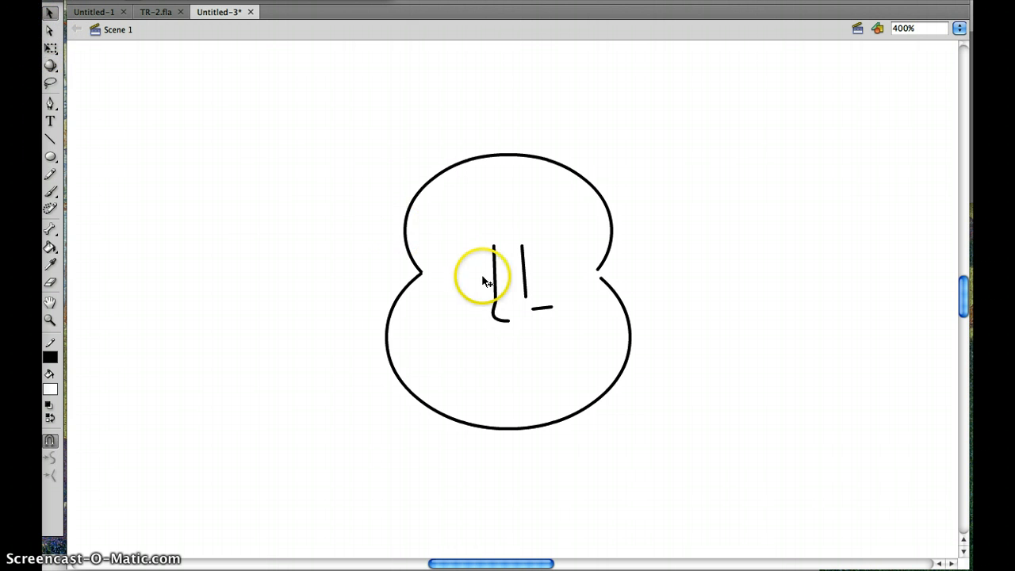
left_click(544, 314)
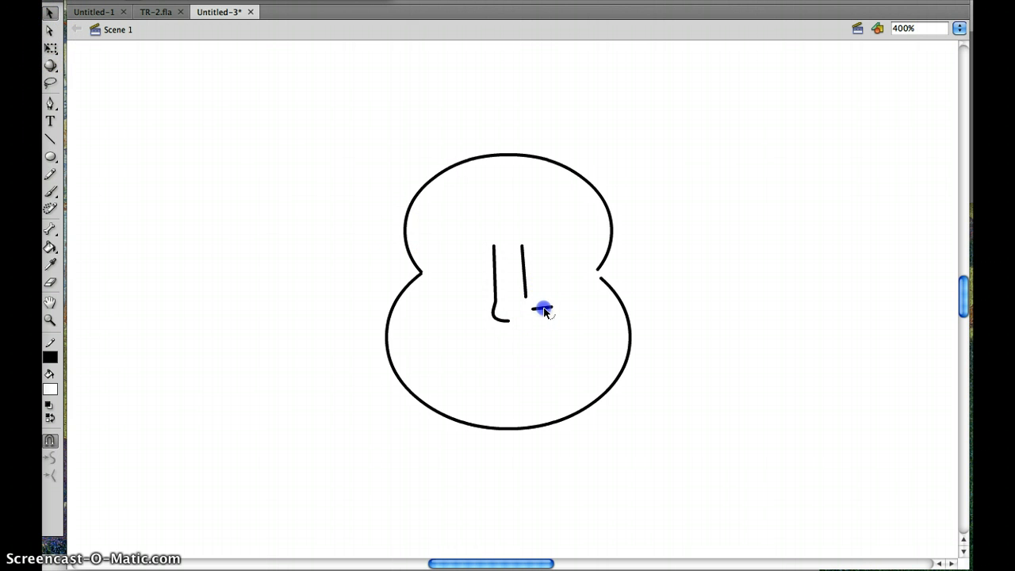
left_click_drag(544, 306, 543, 302)
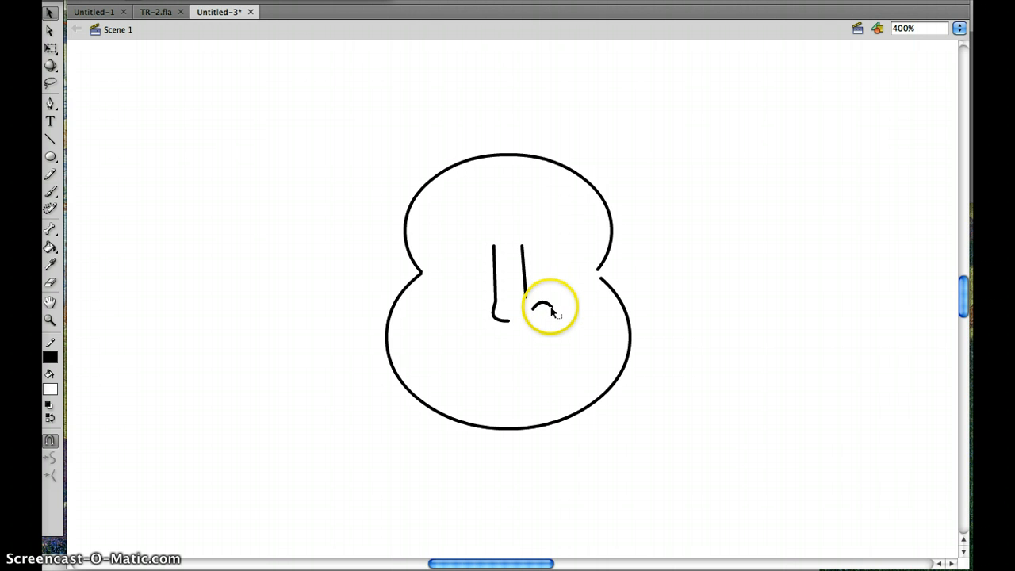
left_click(551, 312)
left_click_drag(550, 313, 552, 318)
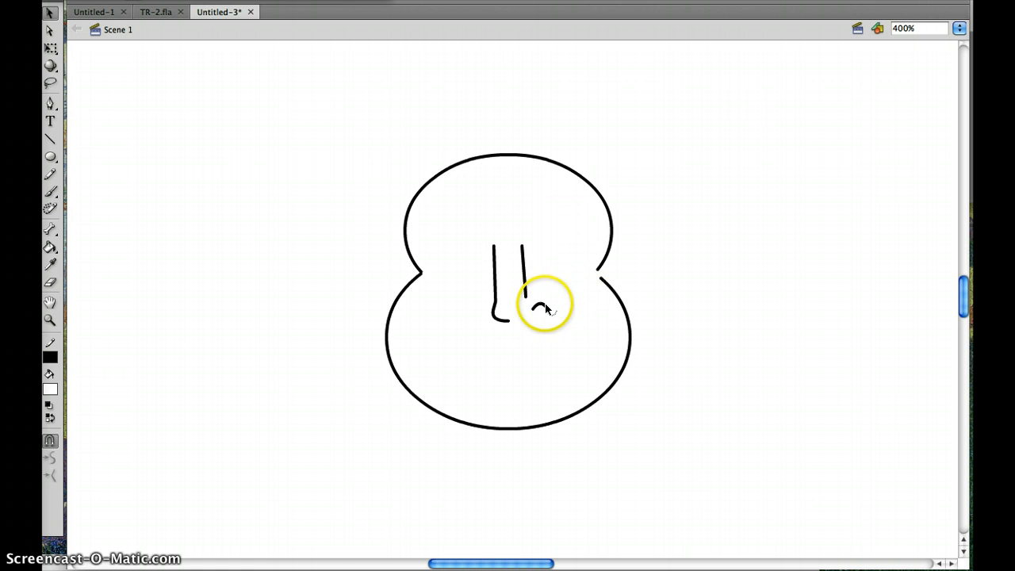
- Rotate the small arch clockwise with Free Transform so that it bulges outward, away from the nose
left_click(543, 308)
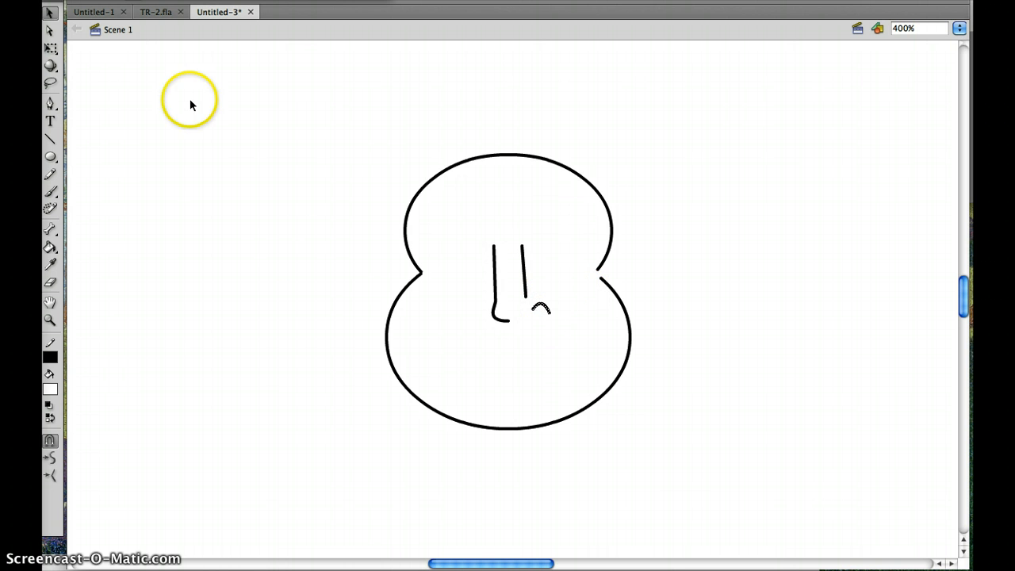
left_click(124, 0)
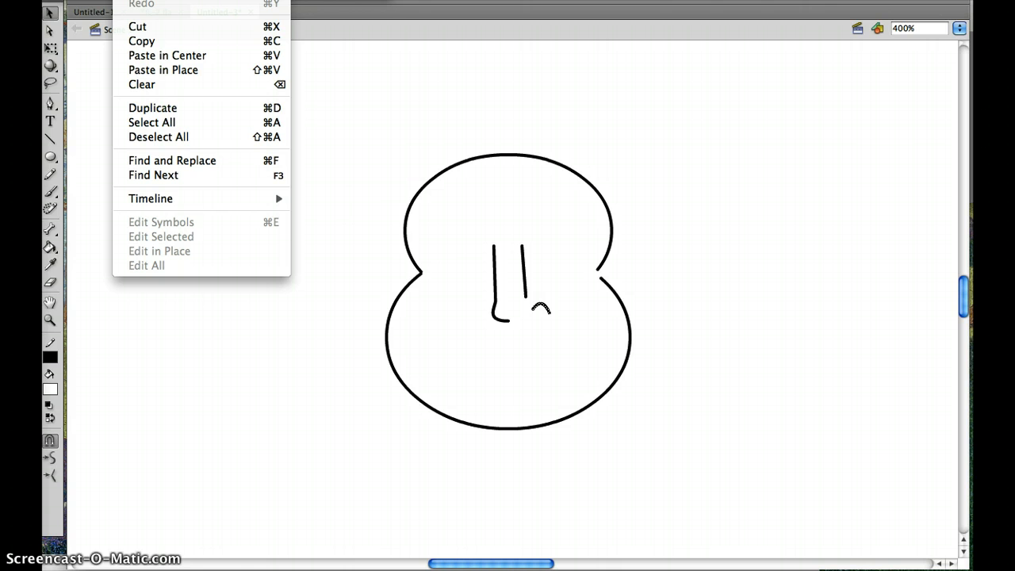
mouse_move(281, 142)
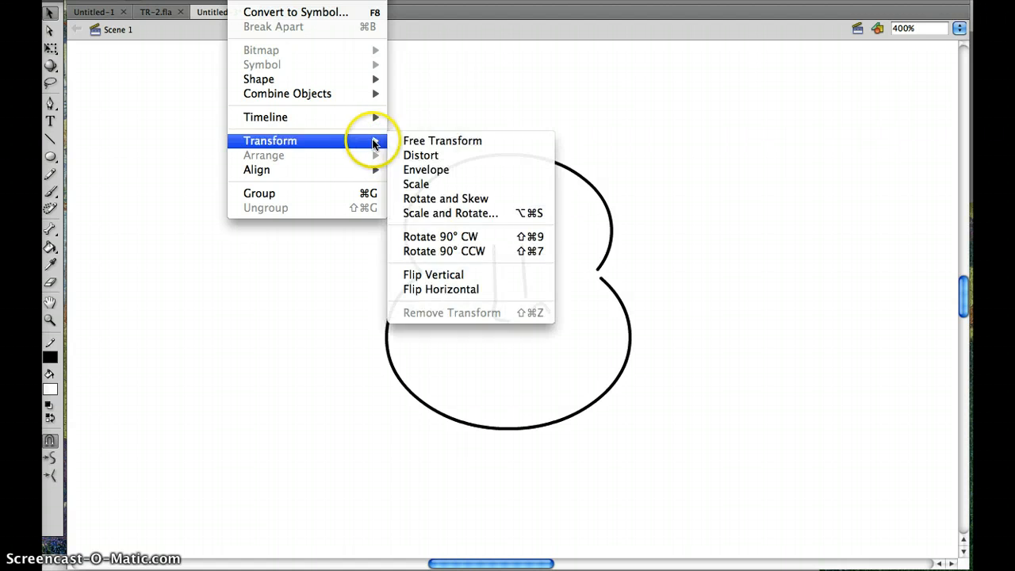
left_click(411, 140)
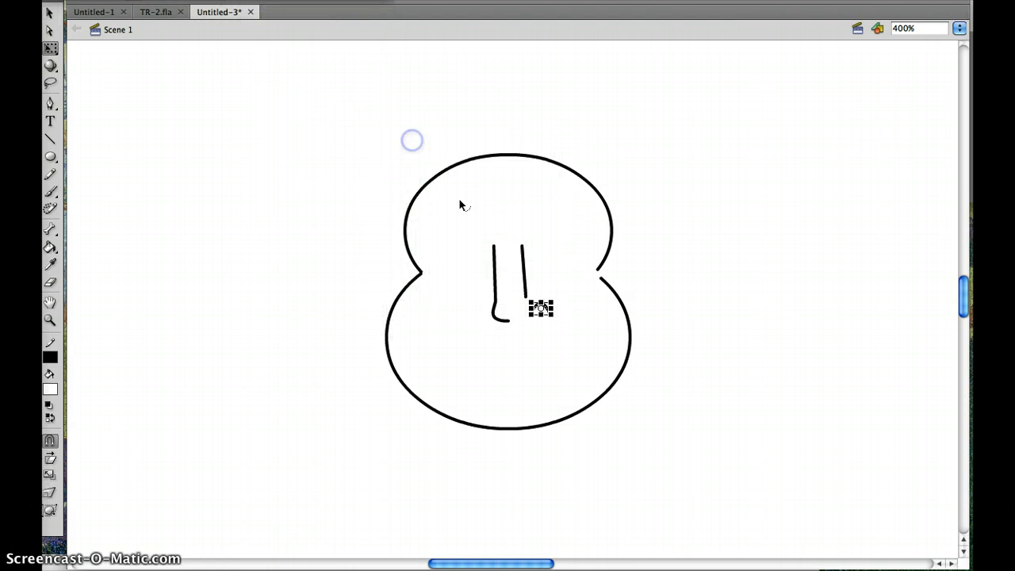
left_click(562, 317)
left_click_drag(562, 319, 541, 332)
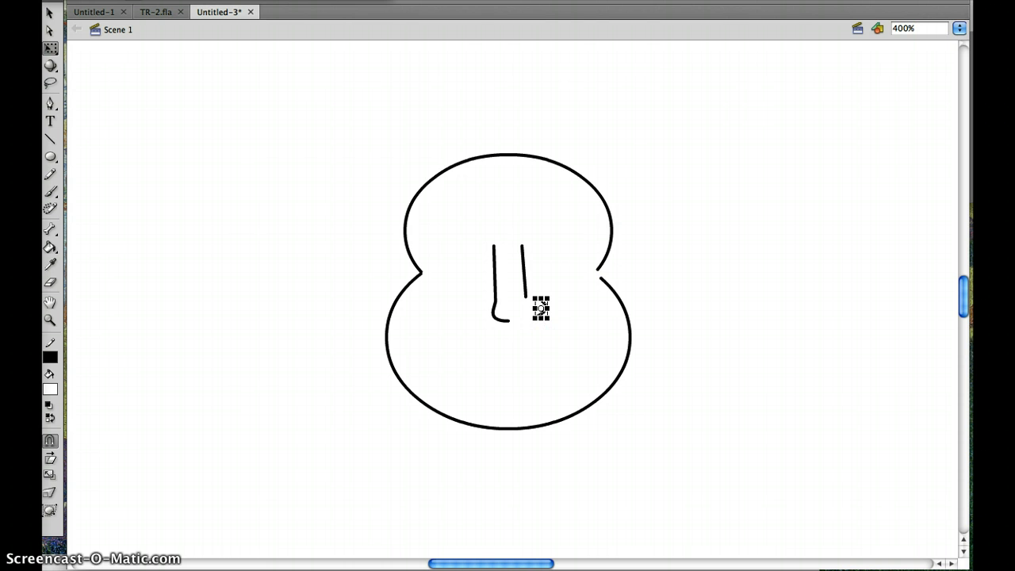
left_click(649, 166)
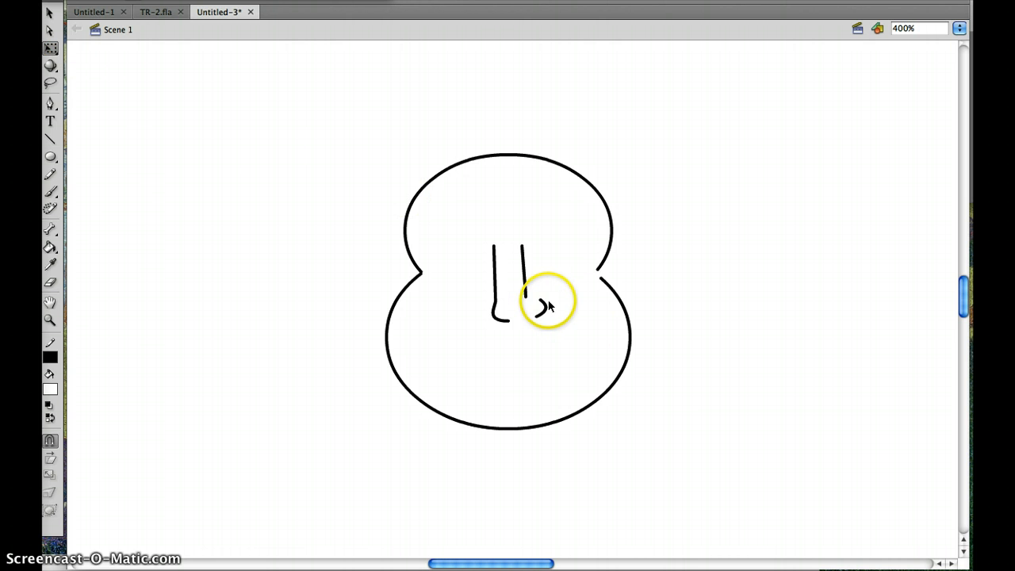
- Attach the rotated arc's upper end to the right side line and pull its lower end inward to form the right nostril
left_click(49, 13)
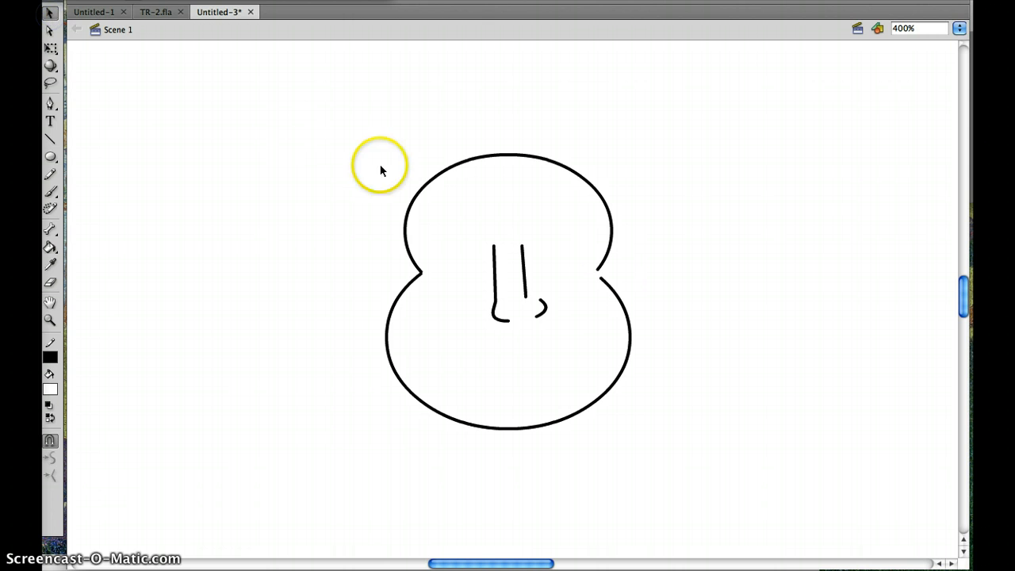
left_click(542, 304)
mouse_move(529, 301)
left_mouse_down()
mouse_move(542, 319)
mouse_move(524, 319)
left_mouse_up()
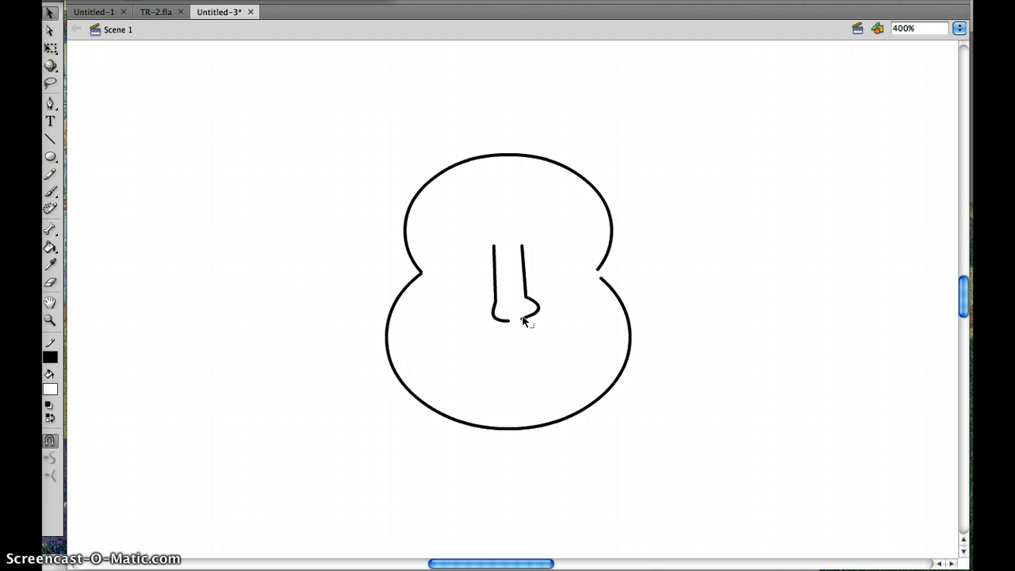
- Draw two straight lines sloping outward and down from the nostrils, one toward each cheek
left_click(50, 139)
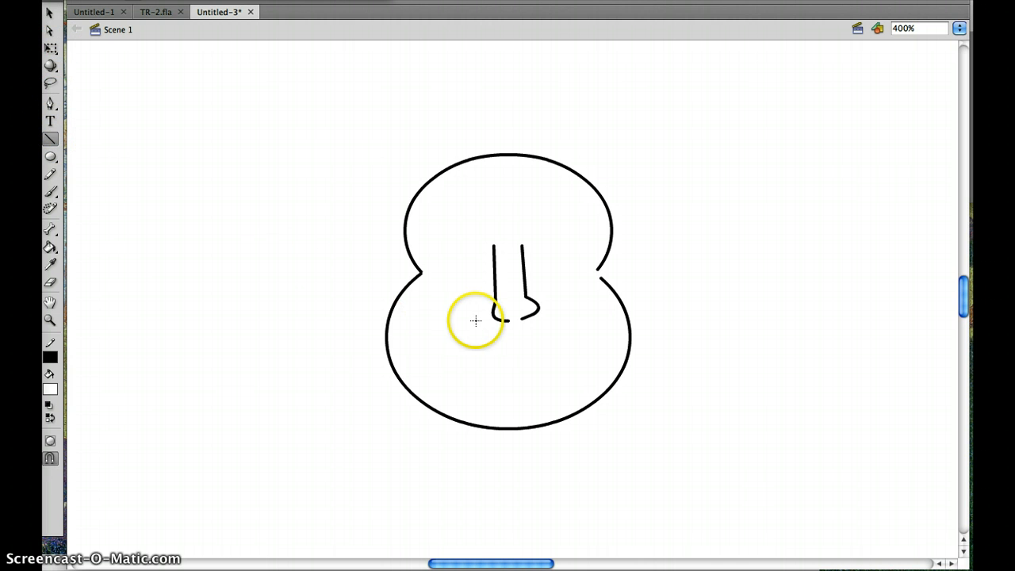
left_click_drag(494, 323, 437, 336)
left_click_drag(538, 316, 586, 338)
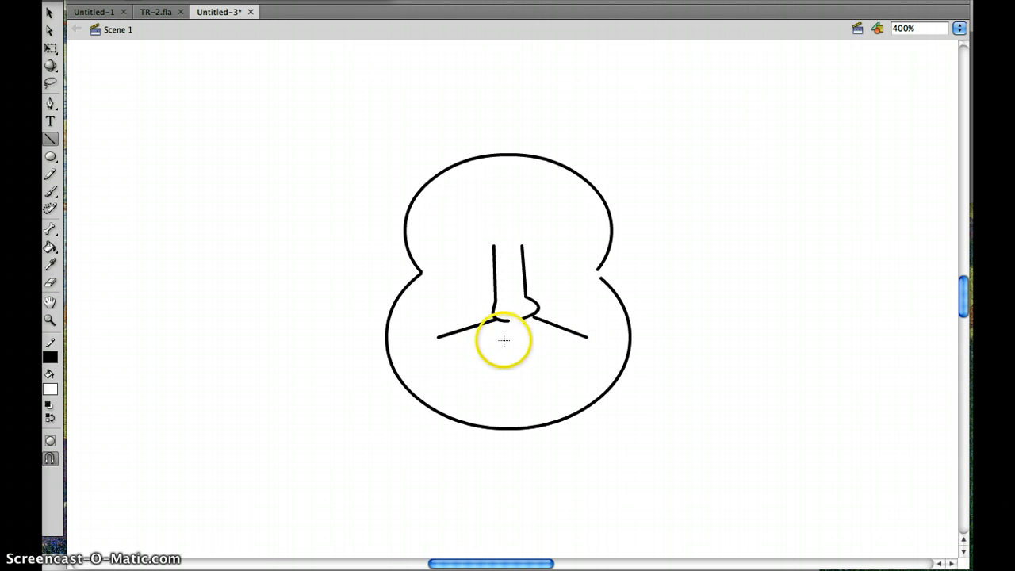
- Draw two straight lines below the cheek lines, sloping outward and down on each side, roughly parallel to them
left_click_drag(508, 338, 446, 353)
left_click(523, 340)
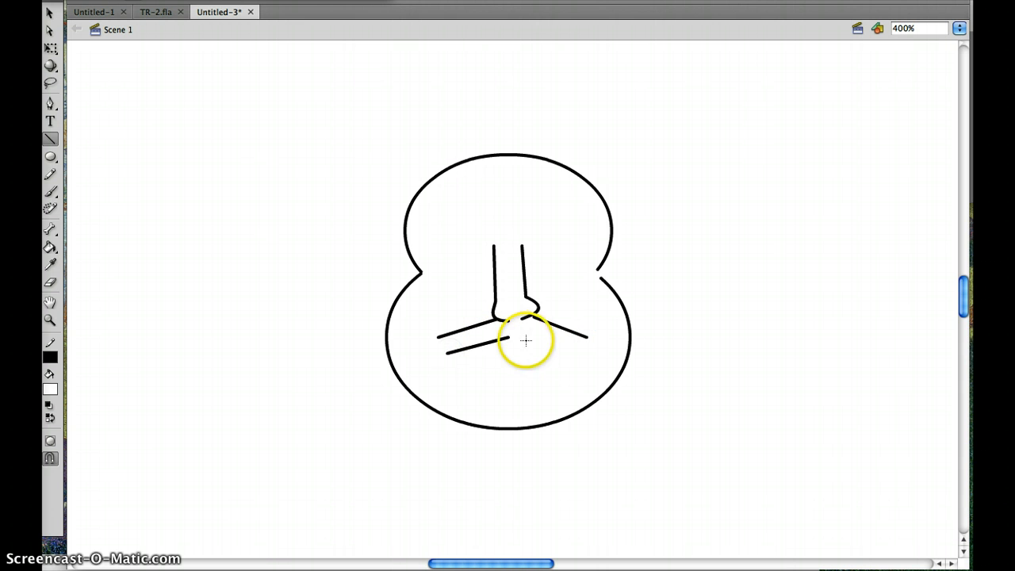
left_click_drag(542, 340, 579, 352)
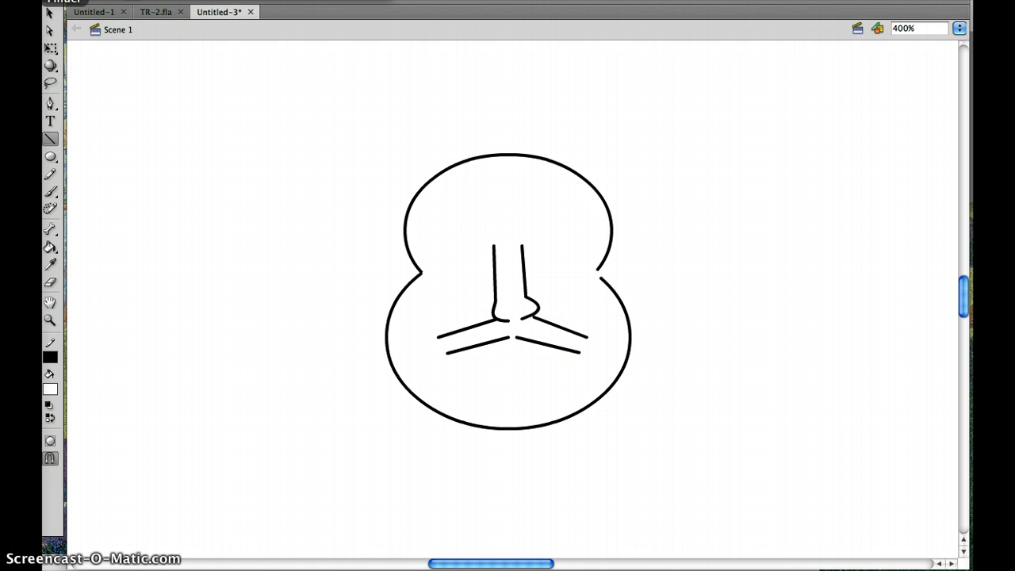
- Bend the four sloping lines upward into arches and join the right upper arch's inner end to the nostril
left_click(49, 11)
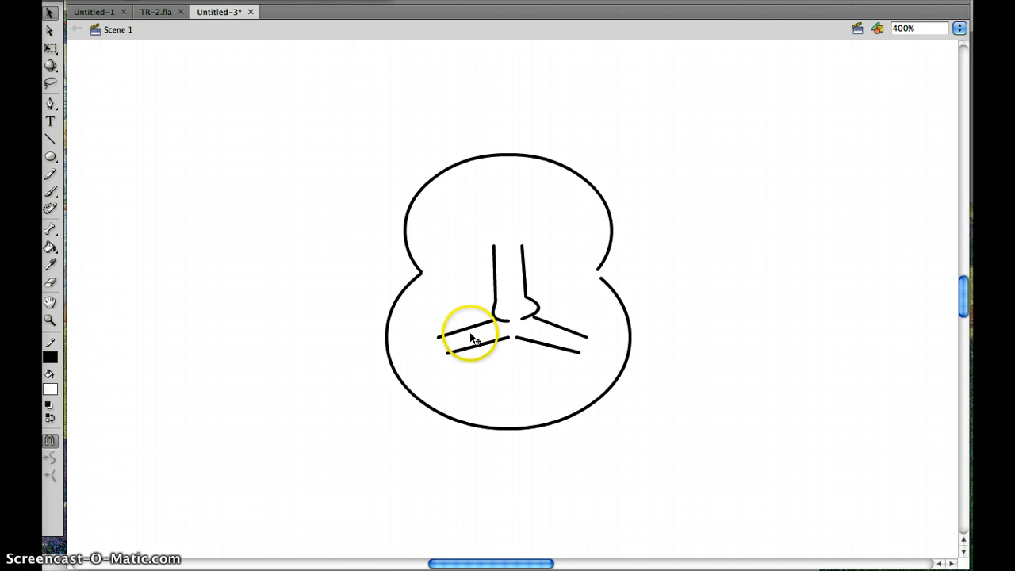
mouse_move(466, 334)
left_mouse_down()
mouse_move(463, 324)
mouse_move(471, 339)
left_mouse_up()
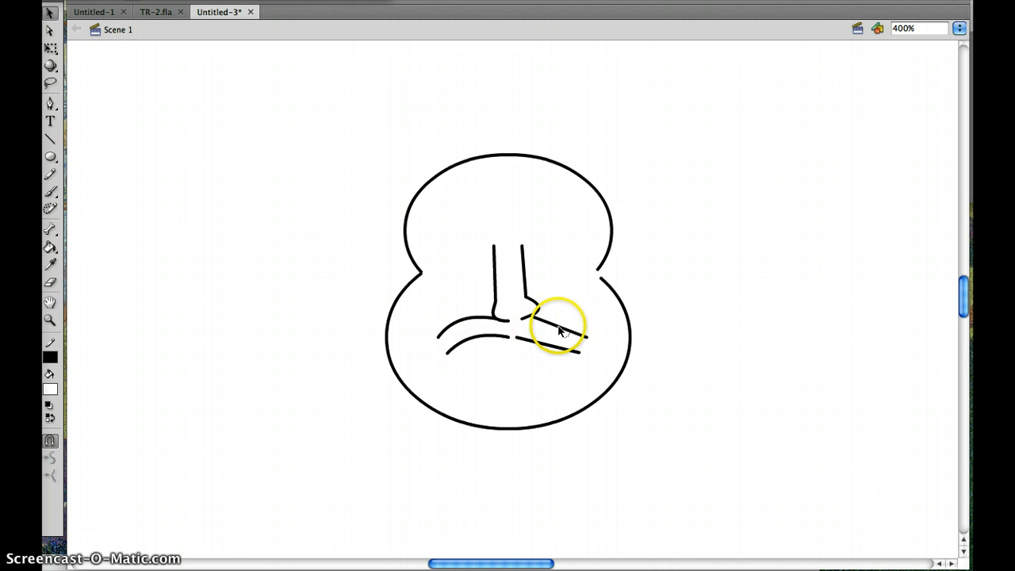
left_click_drag(558, 329, 558, 304)
left_click_drag(547, 353, 547, 337)
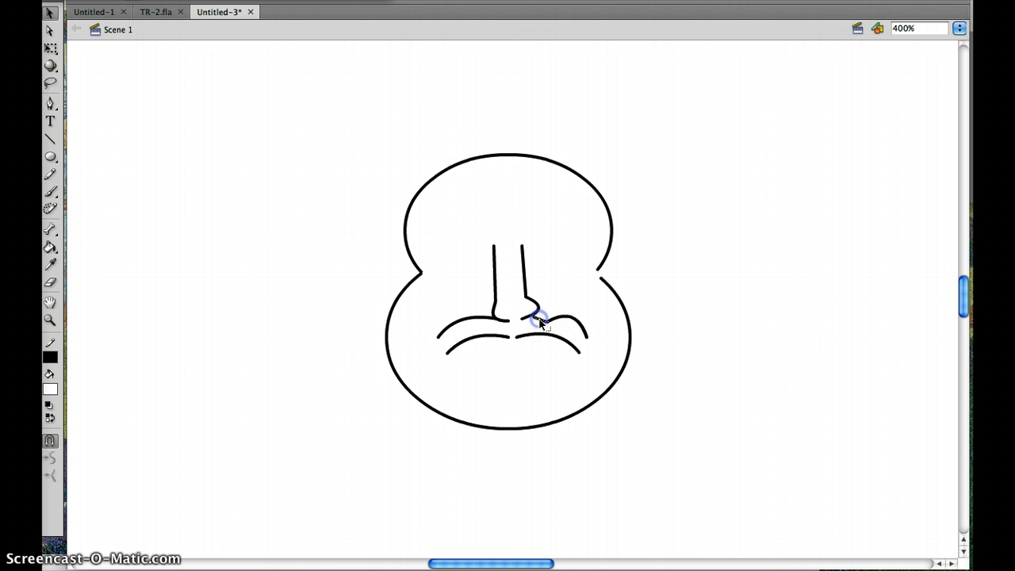
left_click(540, 322)
left_click_drag(547, 320, 533, 319)
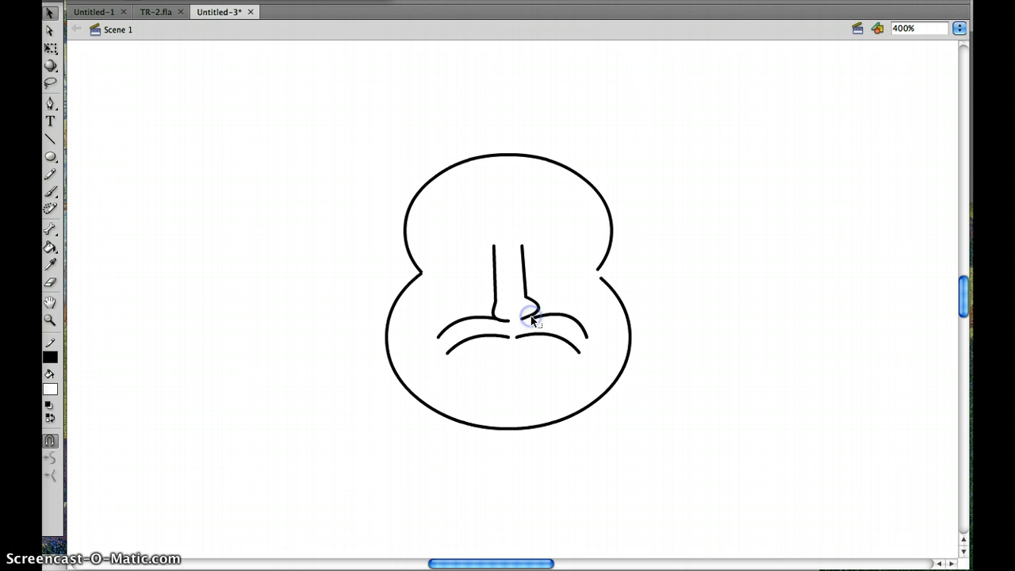
double_click(439, 340)
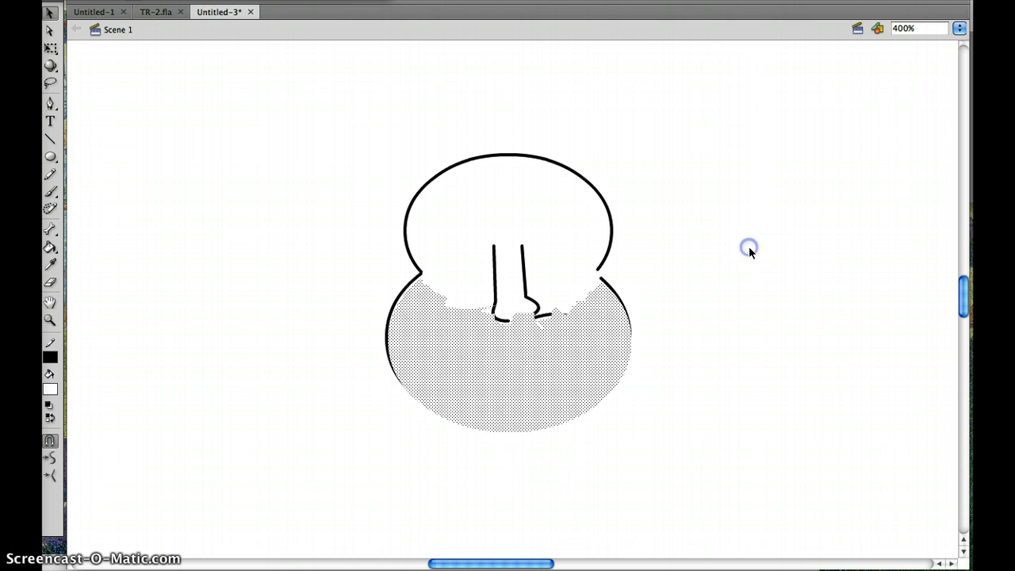
key("Delete")
key("ctrl+z")
key("ctrl+z")
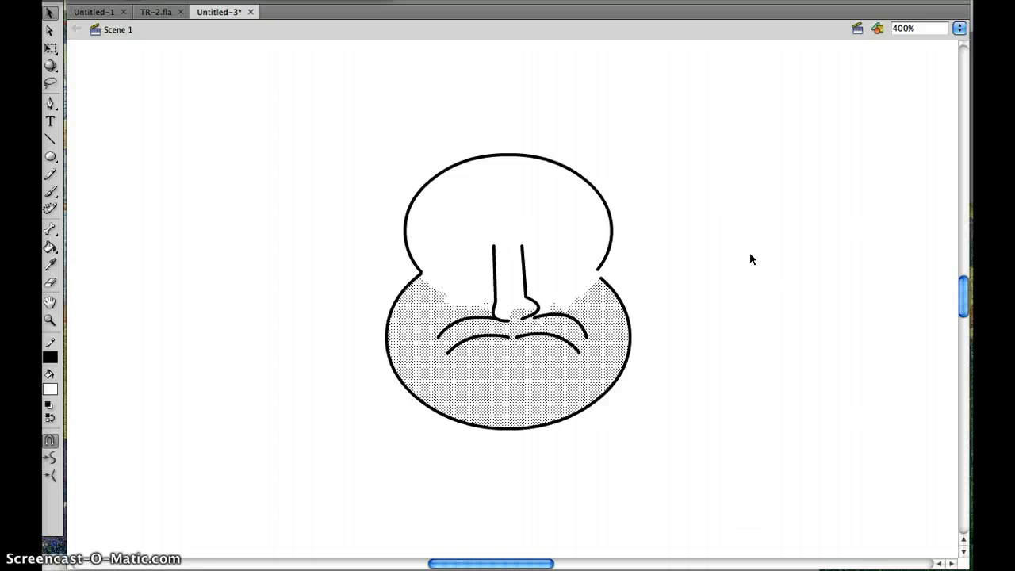
left_click(751, 260)
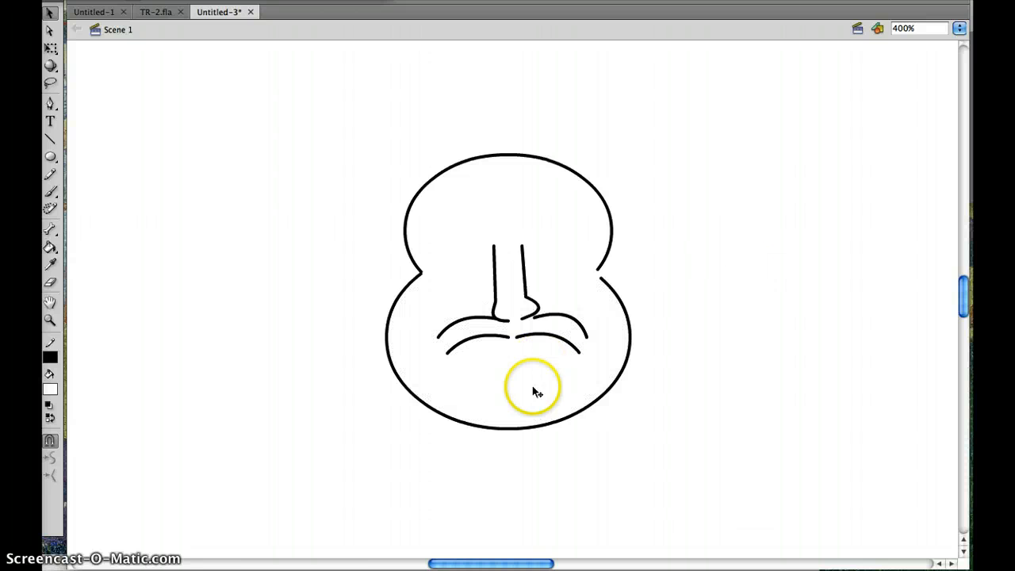
- Join the arches' outer ends into pointed mouth corners and connect the corners with a line bowed downward as the lower lip
left_click_drag(585, 336, 579, 352)
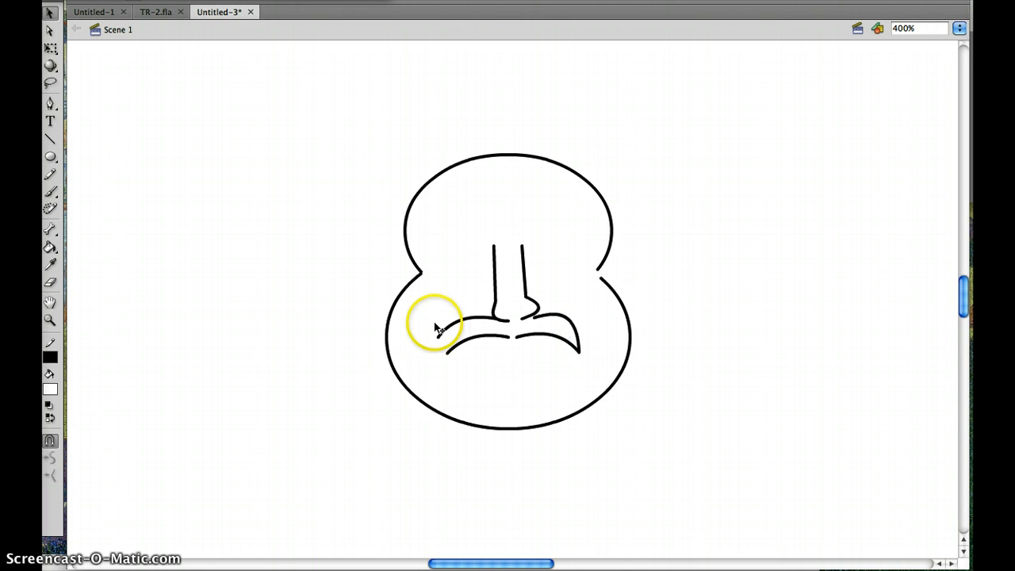
left_click_drag(439, 337, 447, 352)
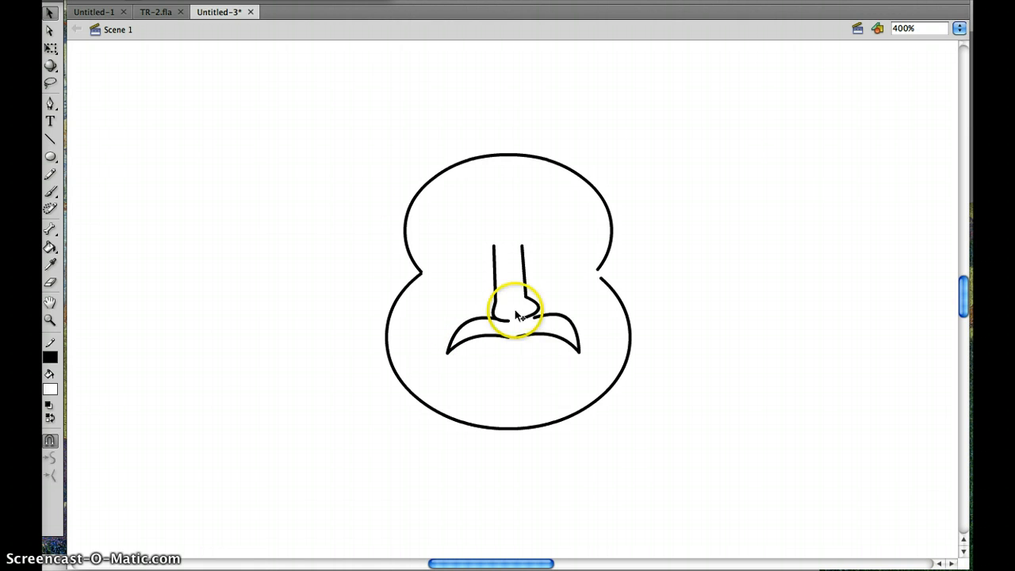
scroll(171, 96, "up", 3)
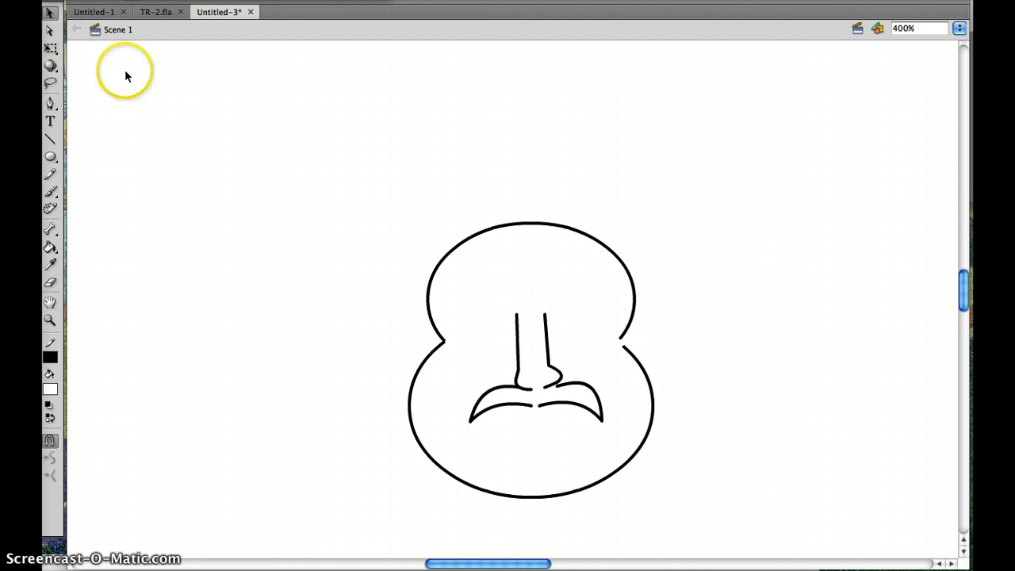
left_click(56, 137)
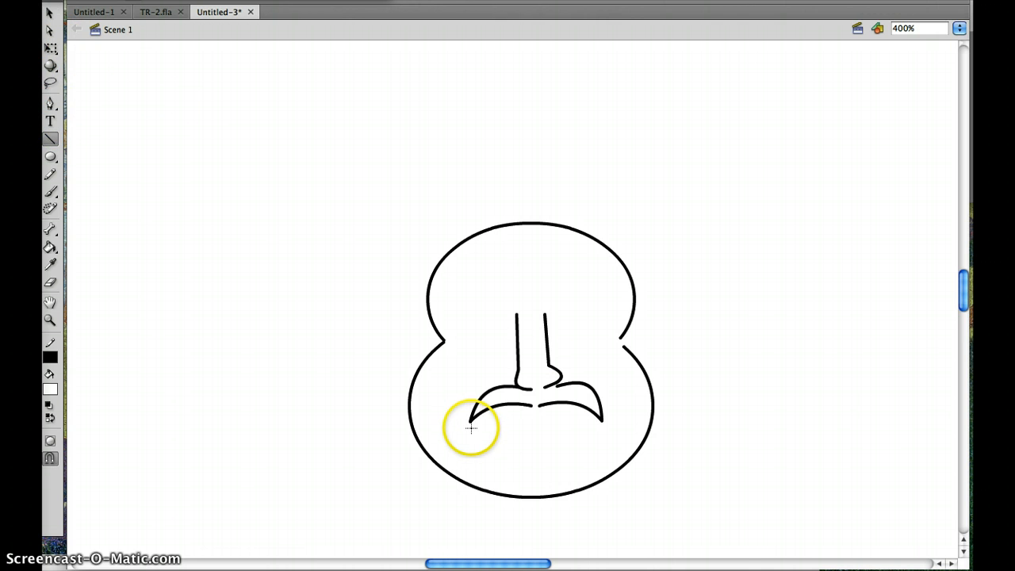
left_click_drag(470, 421, 603, 422)
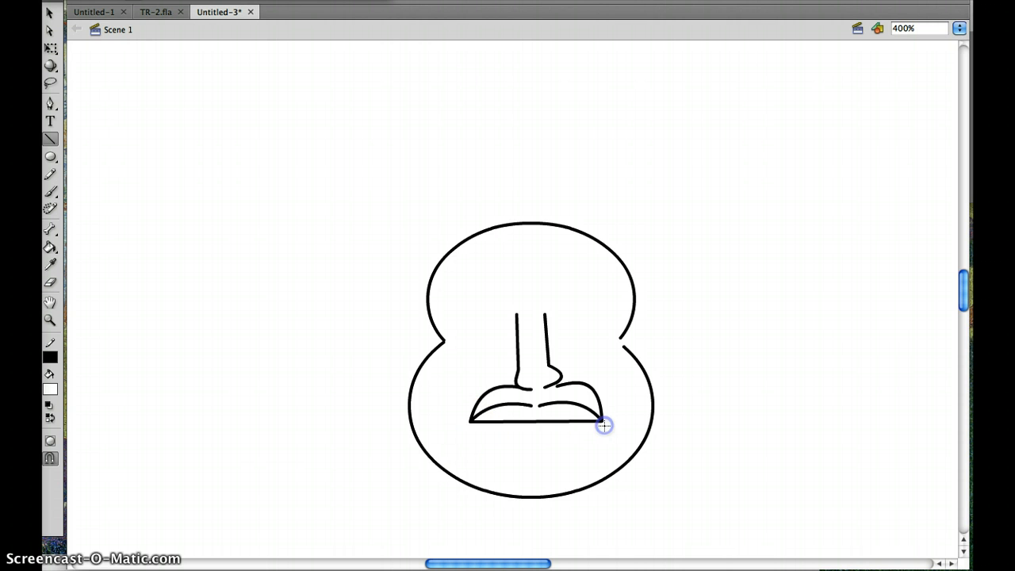
left_click(49, 13)
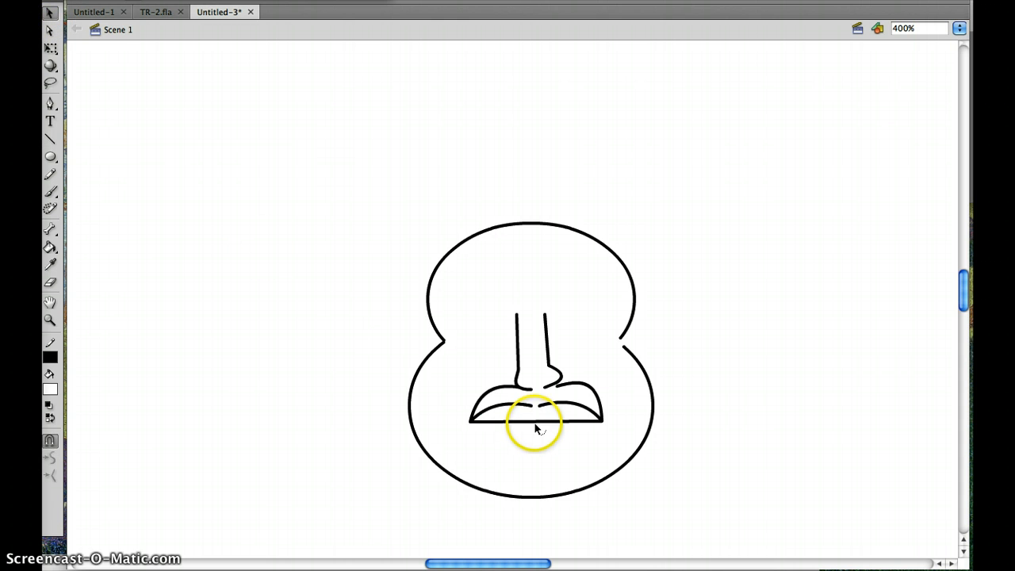
left_click_drag(534, 422, 536, 449)
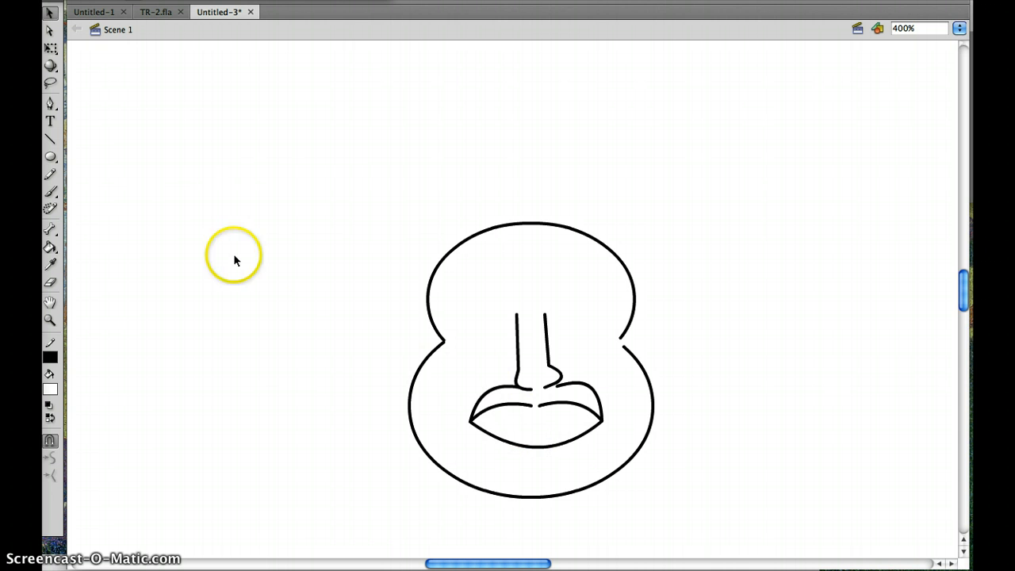
- Draw the teeth as a straight horizontal line between the mouth corners crossed by five roughly vertical lines
left_click(50, 138)
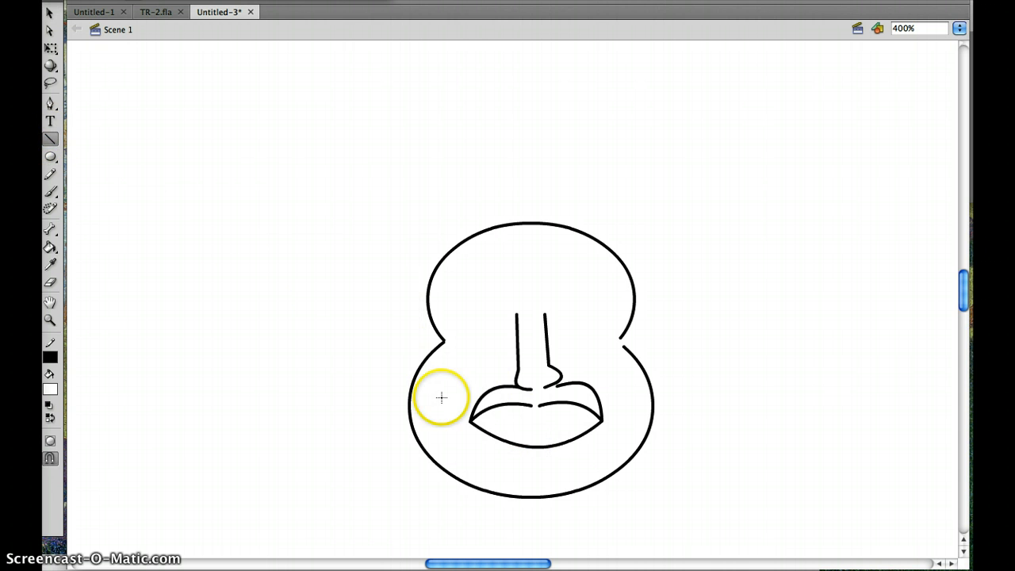
left_click_drag(471, 420, 602, 417)
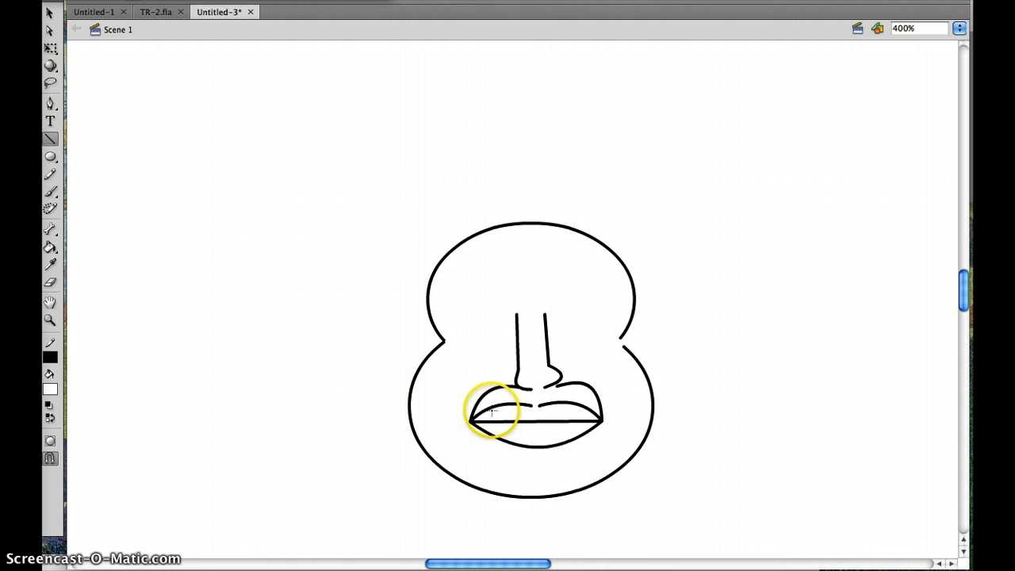
left_click_drag(492, 409, 492, 409)
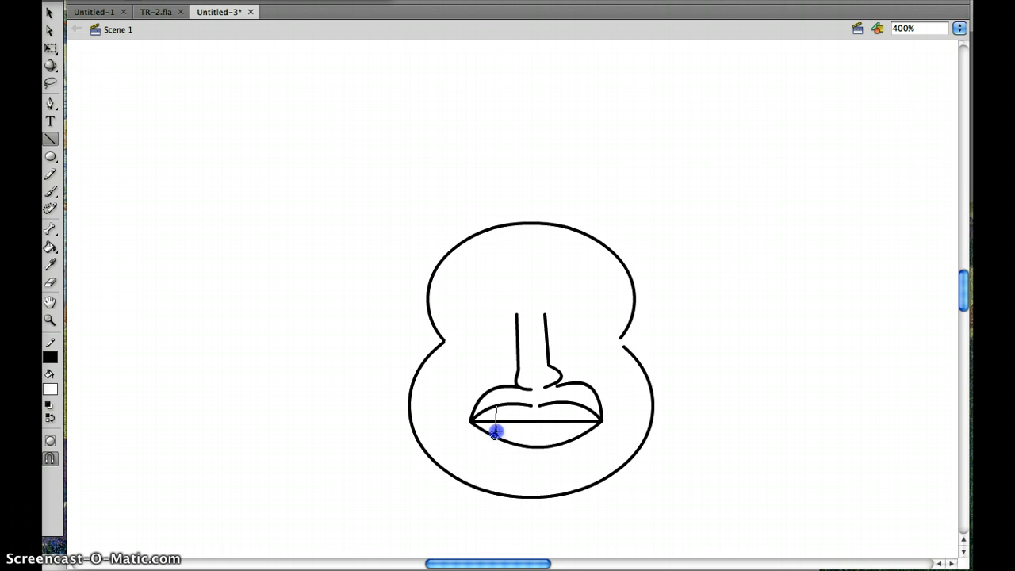
left_click_drag(495, 432, 494, 434)
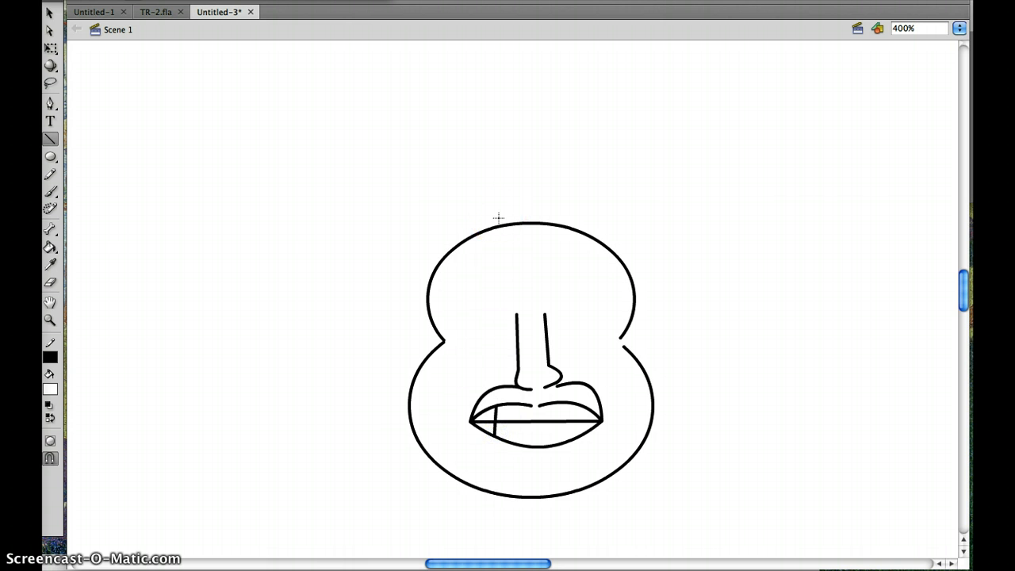
key("super+equal")
left_click_drag(962, 283, 963, 298)
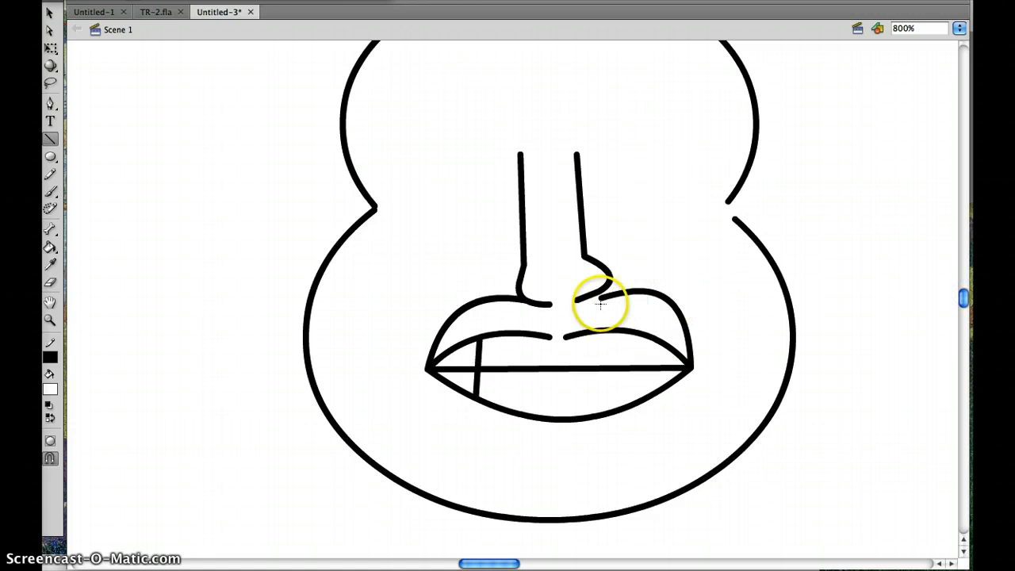
left_click_drag(522, 336, 516, 407)
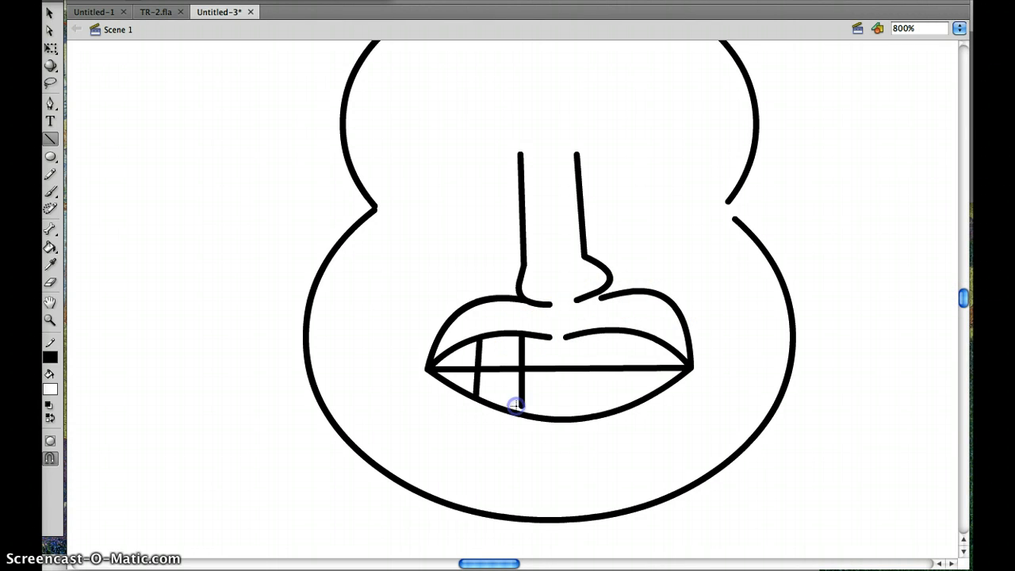
left_click_drag(555, 343, 557, 413)
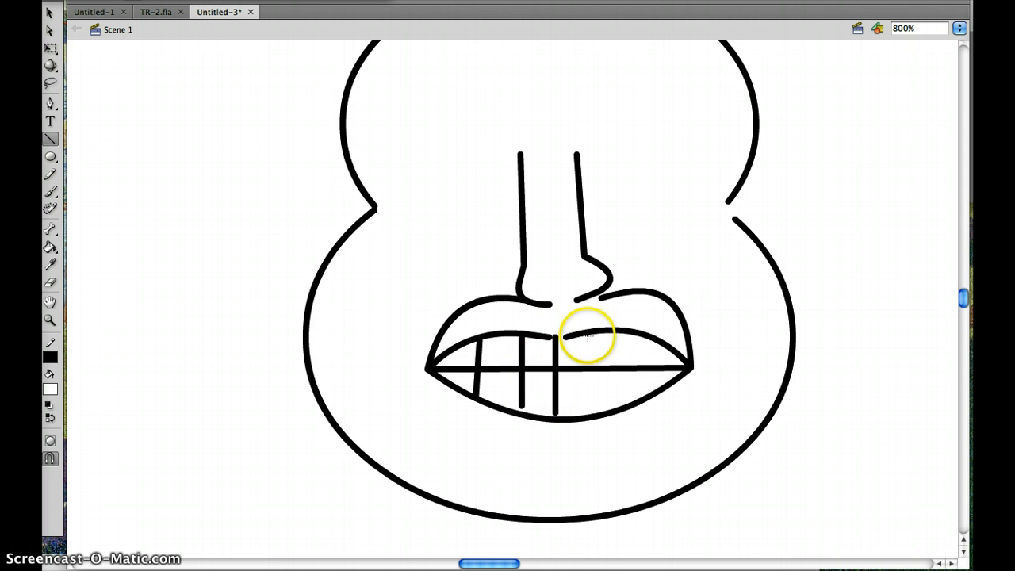
left_click_drag(587, 341, 596, 409)
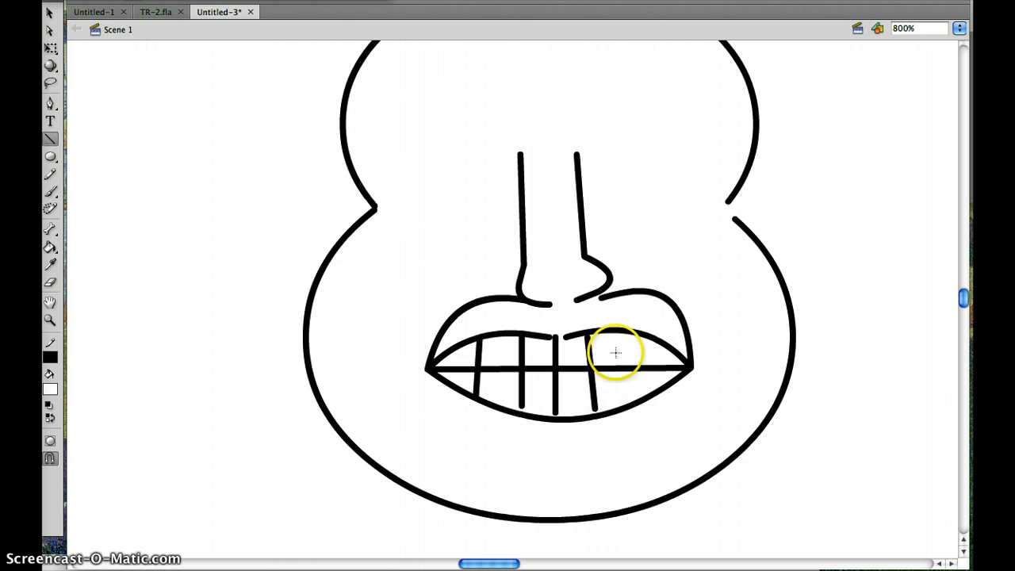
left_click_drag(626, 368, 628, 402)
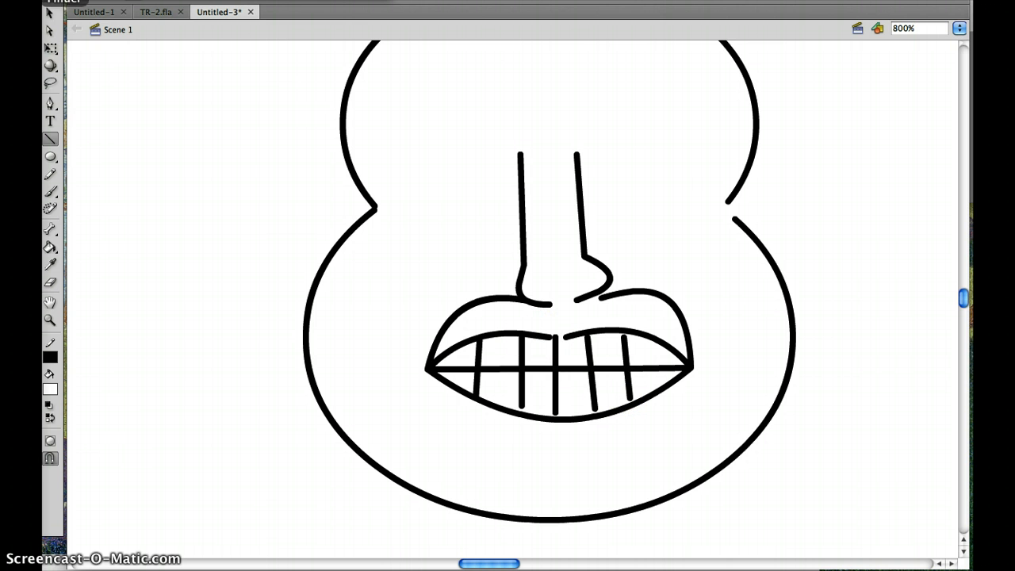
- Close the gap in the middle of the upper lip's lower edge by joining its two inner ends
left_click(49, 12)
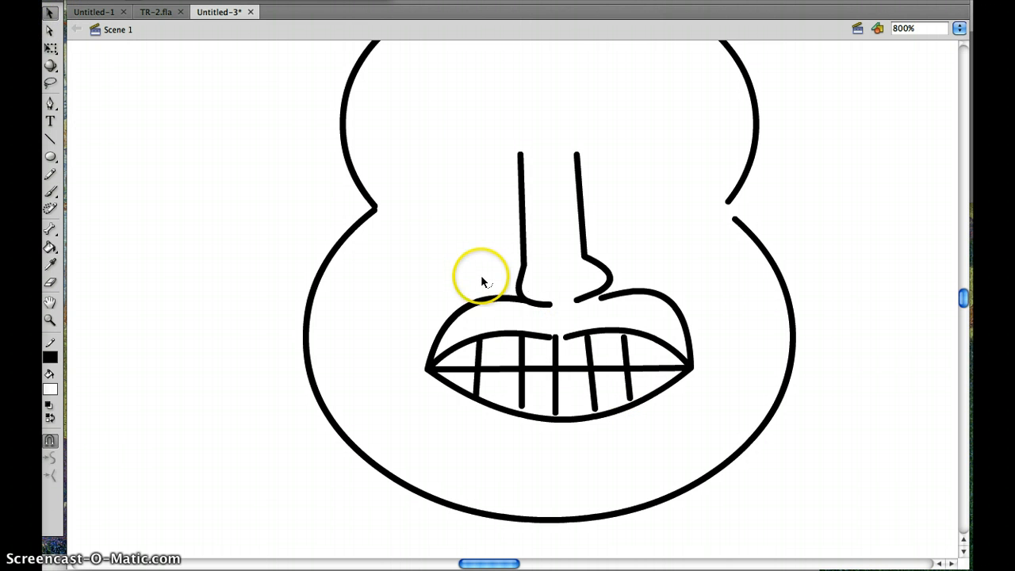
left_click(549, 341)
left_click_drag(550, 329, 555, 332)
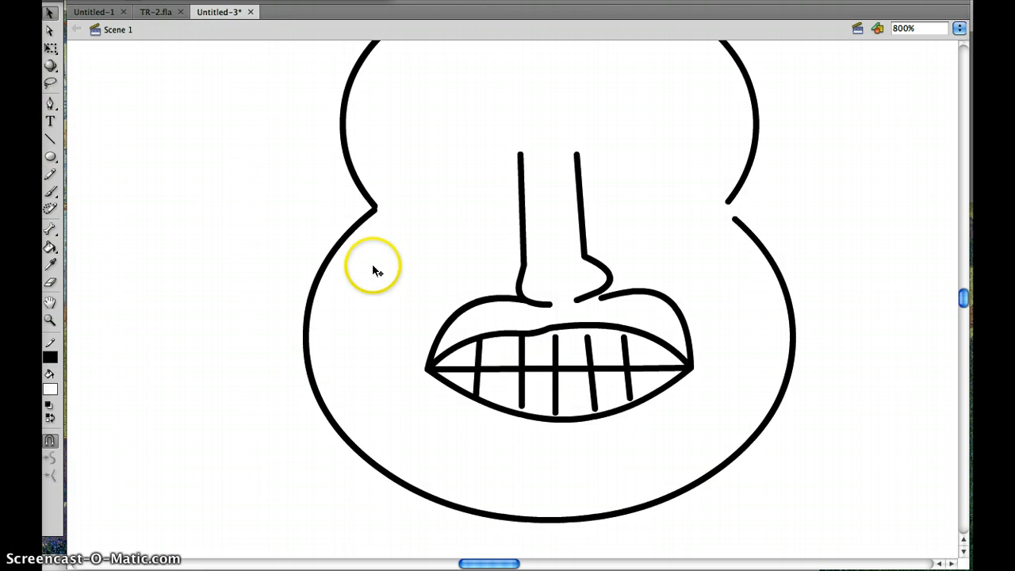
- Draw a nearly horizontal gum line across the upper teeth and erase the tooth line ends projecting above it
left_click(50, 139)
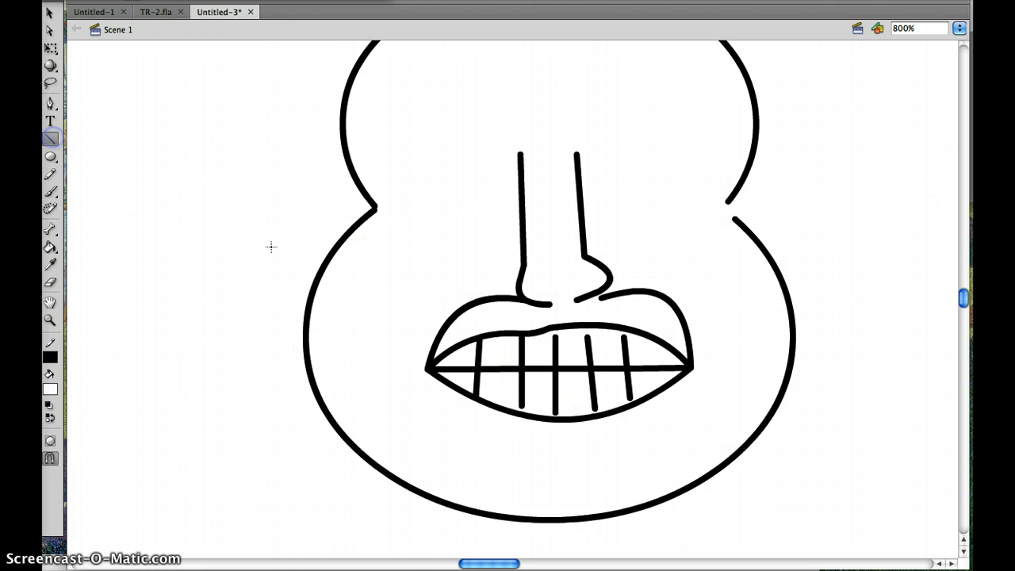
left_click_drag(453, 347, 656, 346)
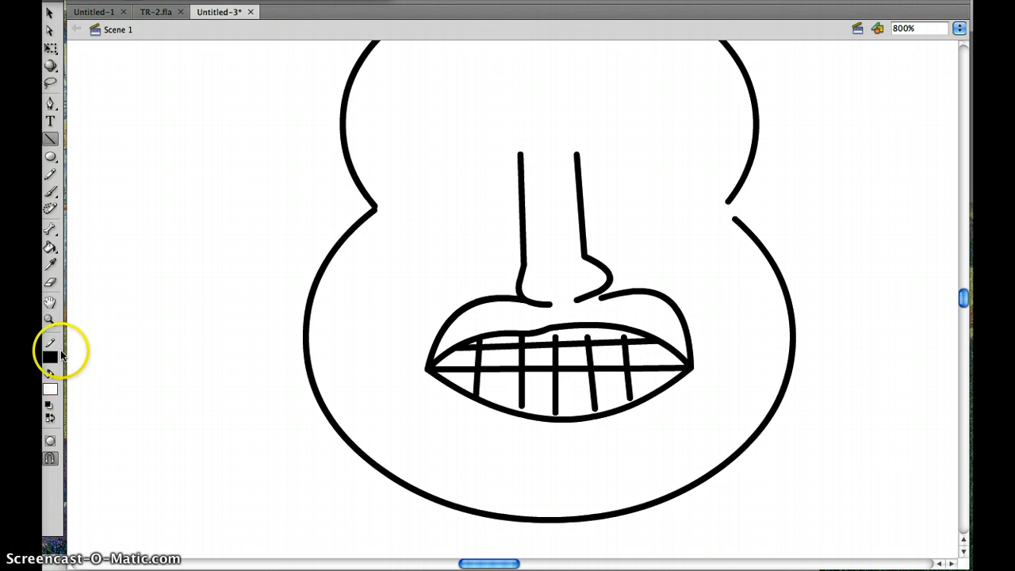
left_click(56, 284)
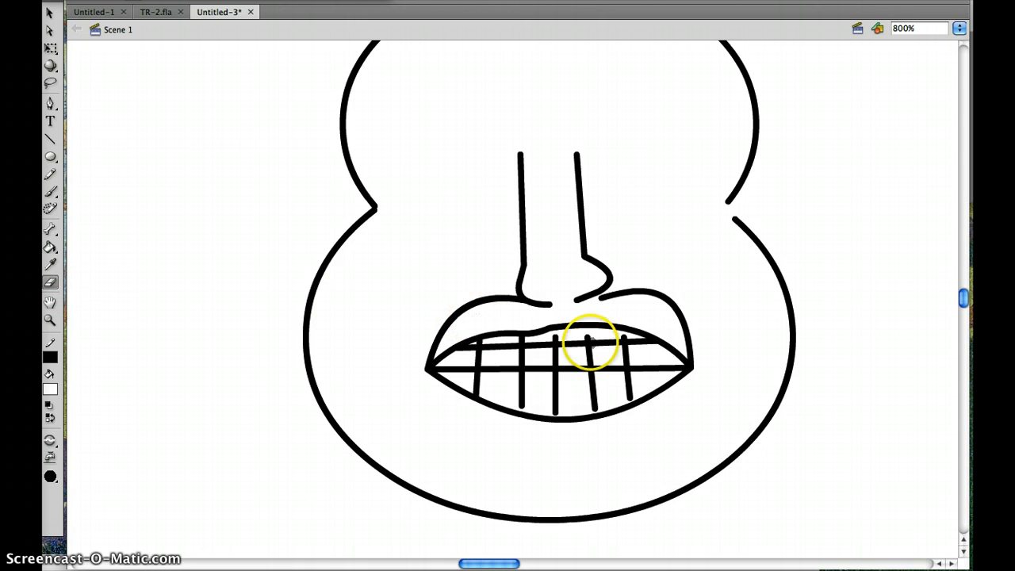
mouse_move(586, 333)
left_mouse_down()
mouse_move(626, 336)
mouse_move(471, 339)
mouse_move(521, 337)
left_mouse_up()
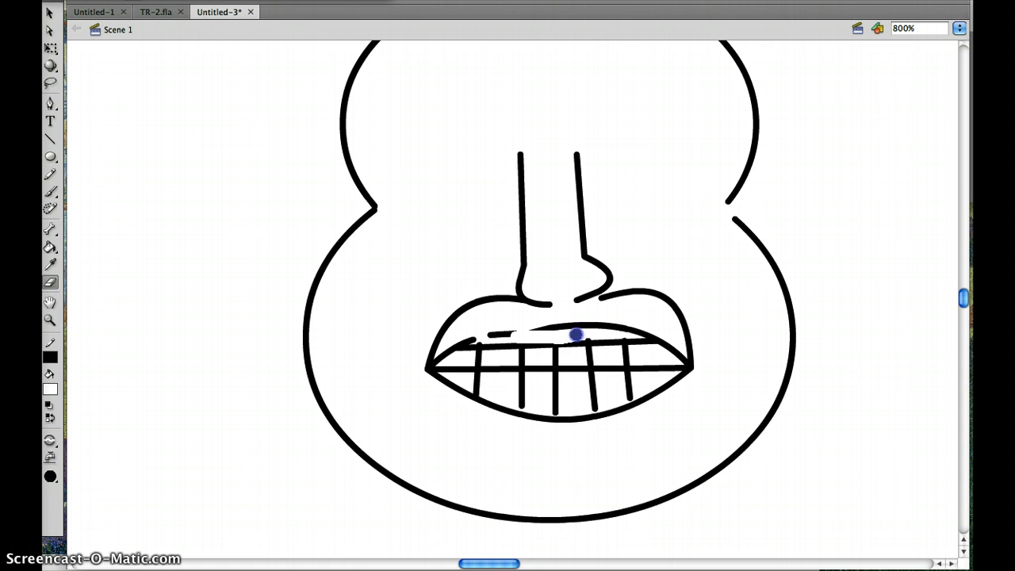
left_click_drag(603, 338, 603, 336)
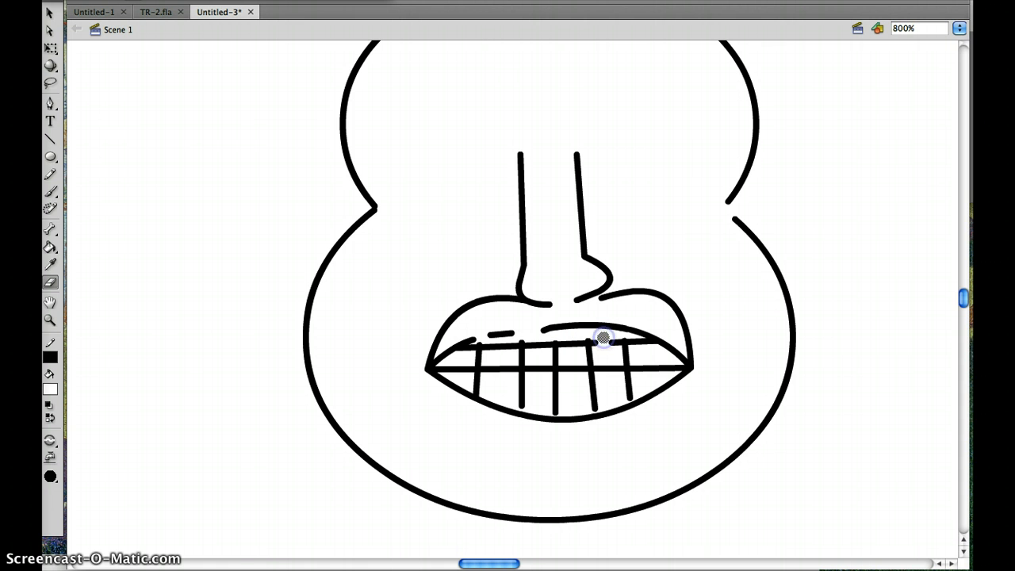
- Close the gaps in the upper lip's lower edge and the gum line, and join the right lip arch to the nostril's end
left_click(50, 12)
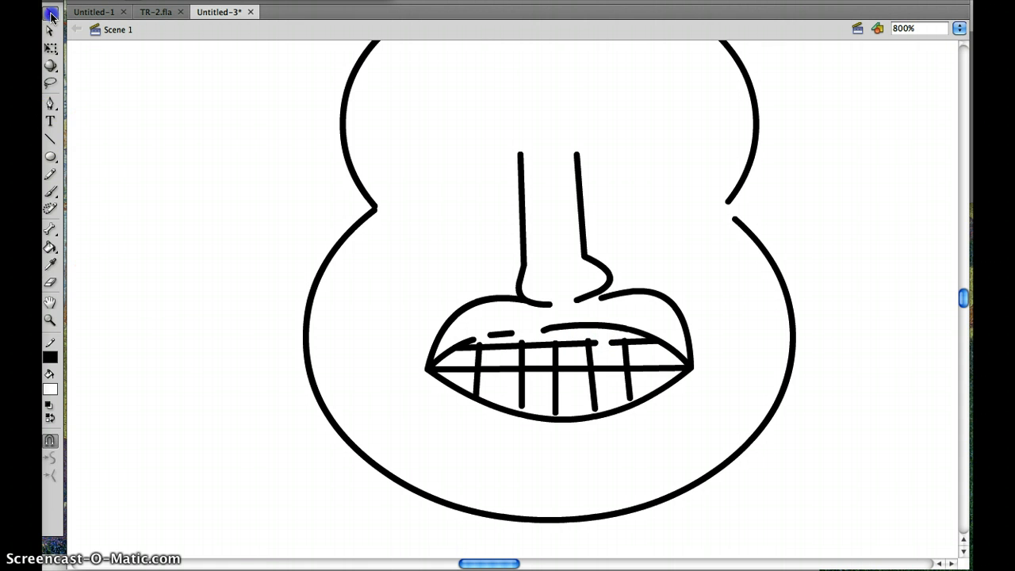
left_click_drag(474, 341, 536, 328)
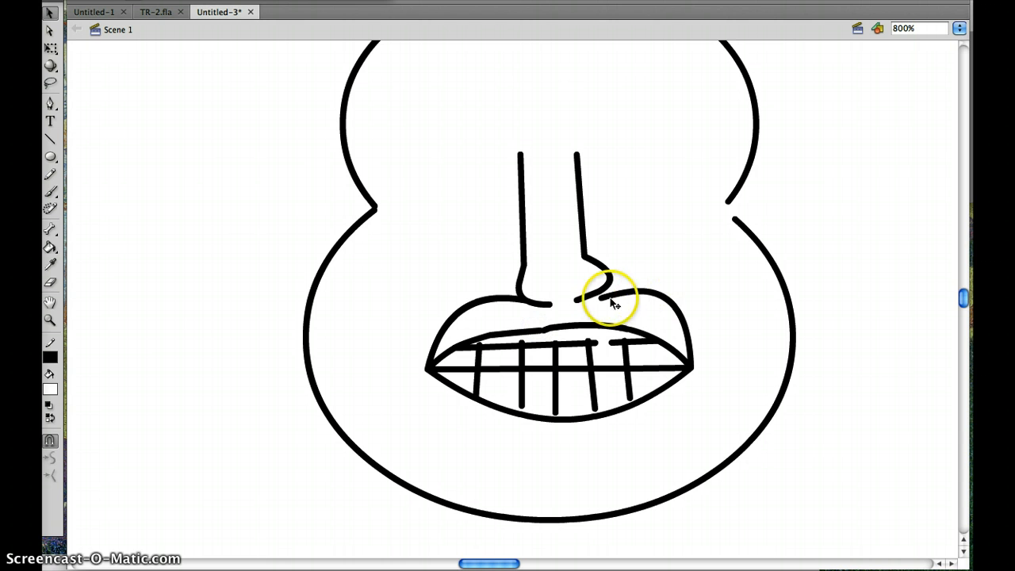
left_click_drag(602, 298, 602, 300)
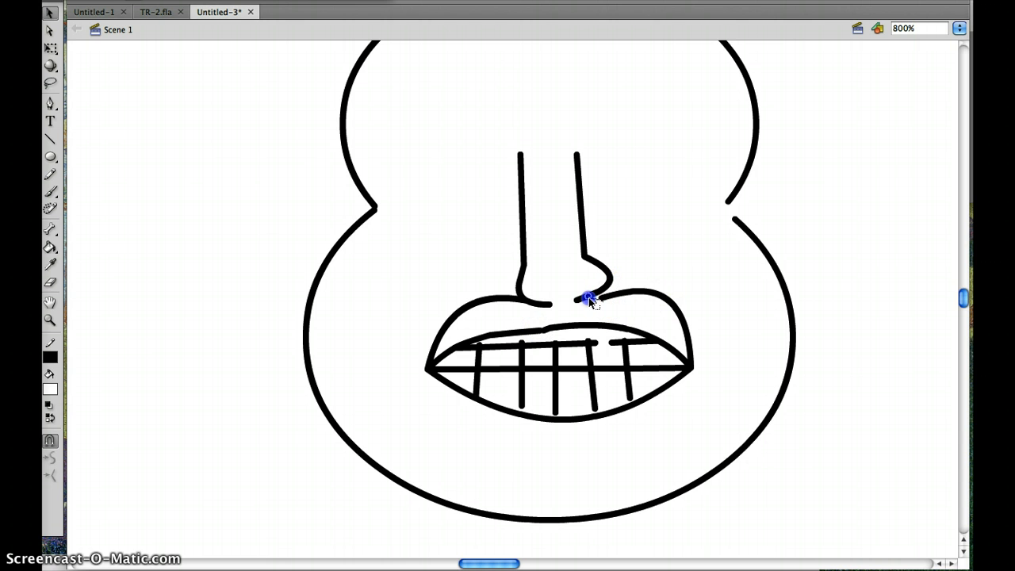
mouse_move(583, 302)
left_mouse_down()
mouse_move(596, 296)
mouse_move(576, 300)
left_mouse_up()
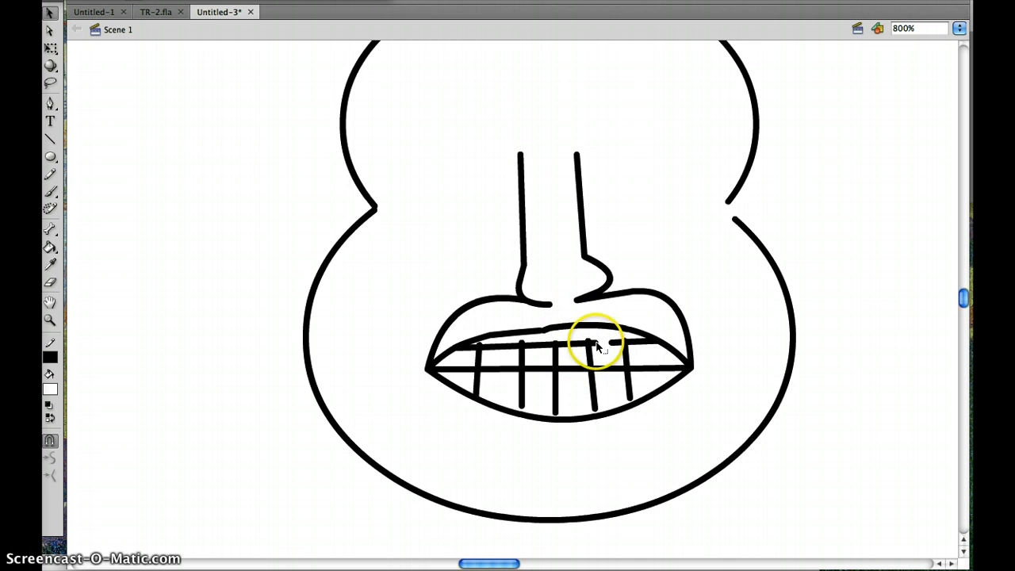
left_click_drag(596, 344, 612, 344)
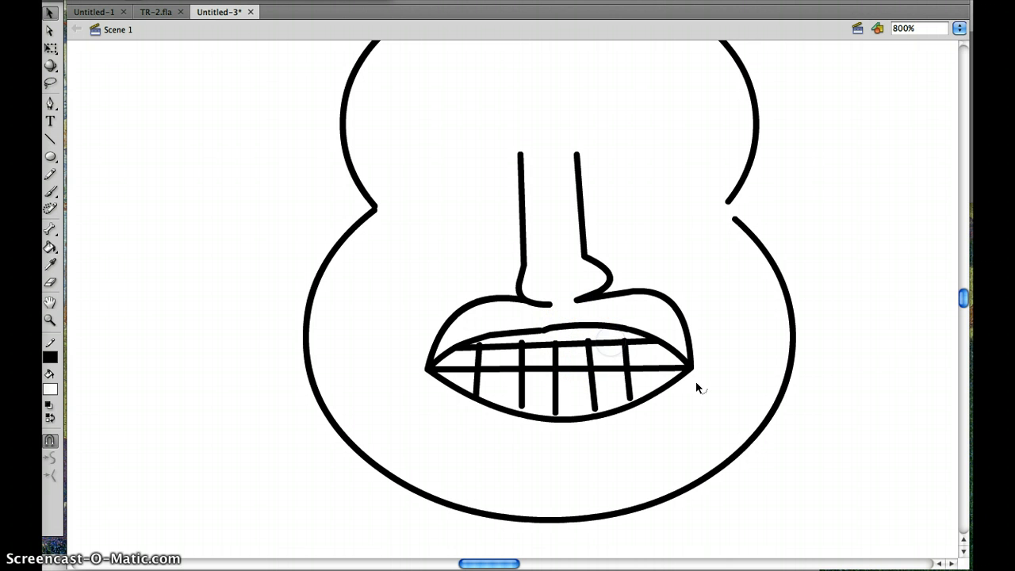
left_click(566, 295)
left_click(442, 373)
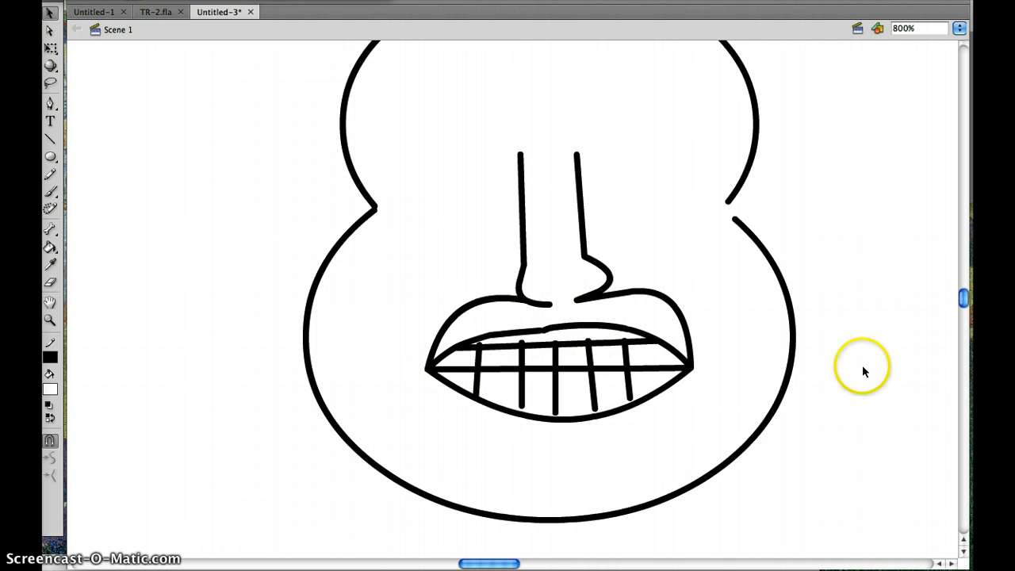
- Draw two side-by-side ovals above the nose as glasses lenses, one at the upper end of each nose line
left_click(966, 298)
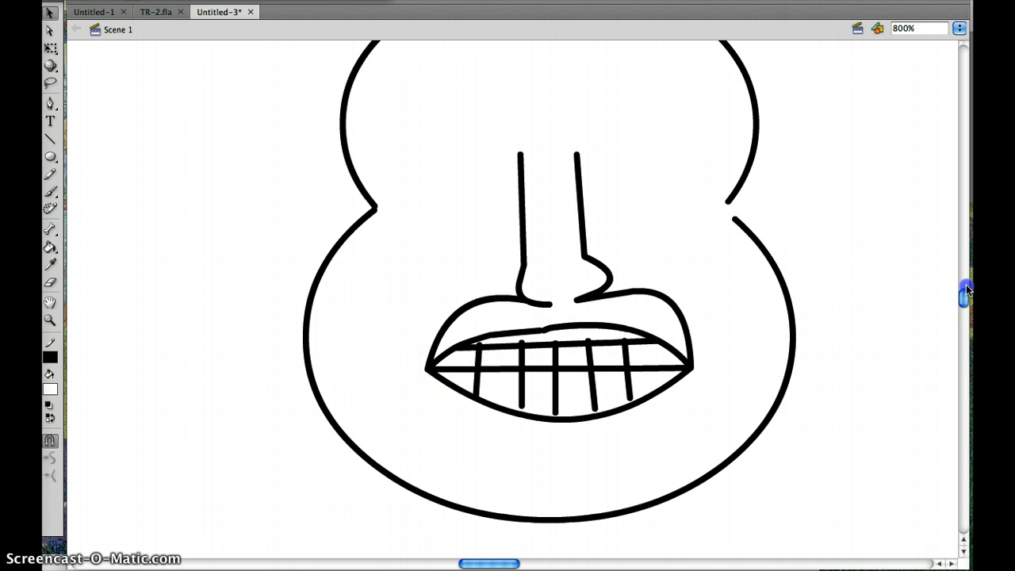
left_click_drag(966, 286, 966, 287)
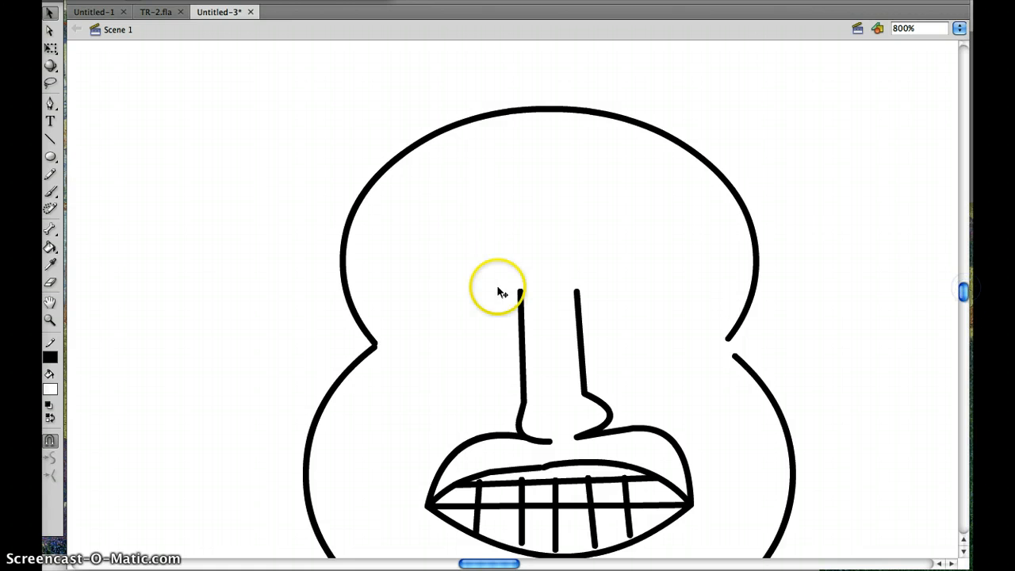
left_click(50, 156)
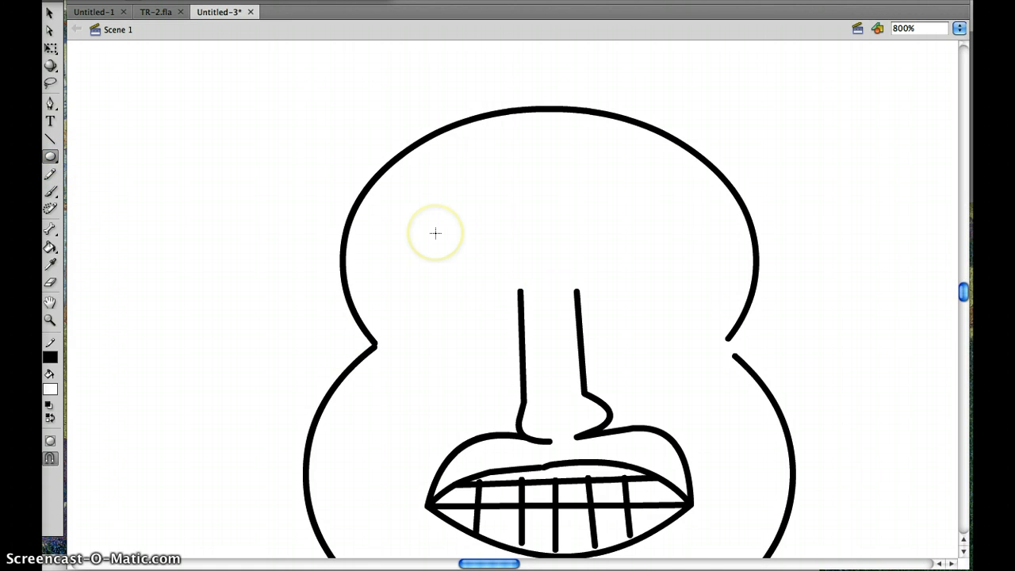
mouse_move(435, 232)
left_mouse_down()
mouse_move(453, 292)
mouse_move(527, 302)
left_mouse_up()
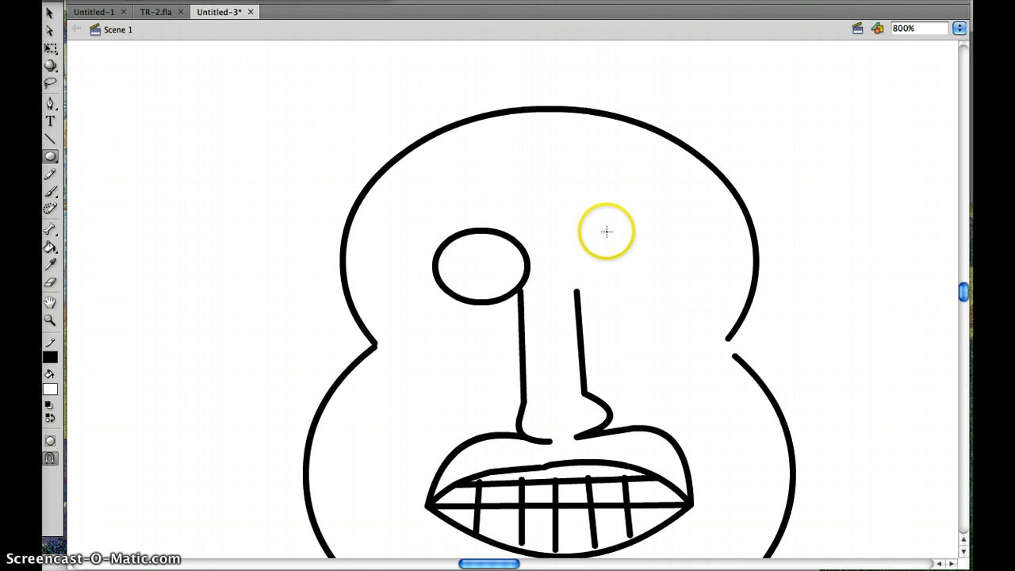
left_click_drag(578, 238, 658, 304)
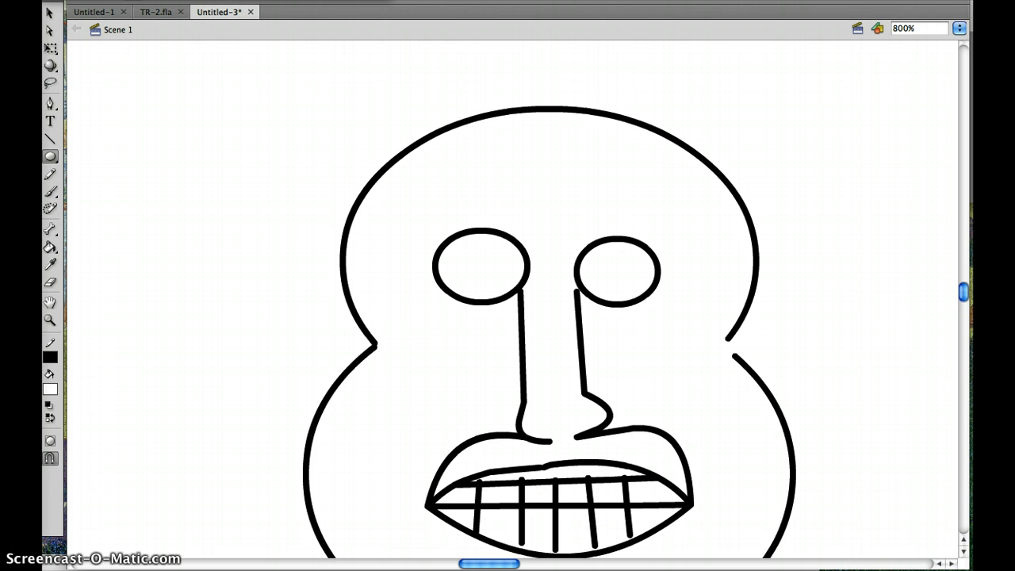
- Connect the two lenses with a short bridge line bowed upward and attach the right nose line's upper end to its lens
left_click(52, 140)
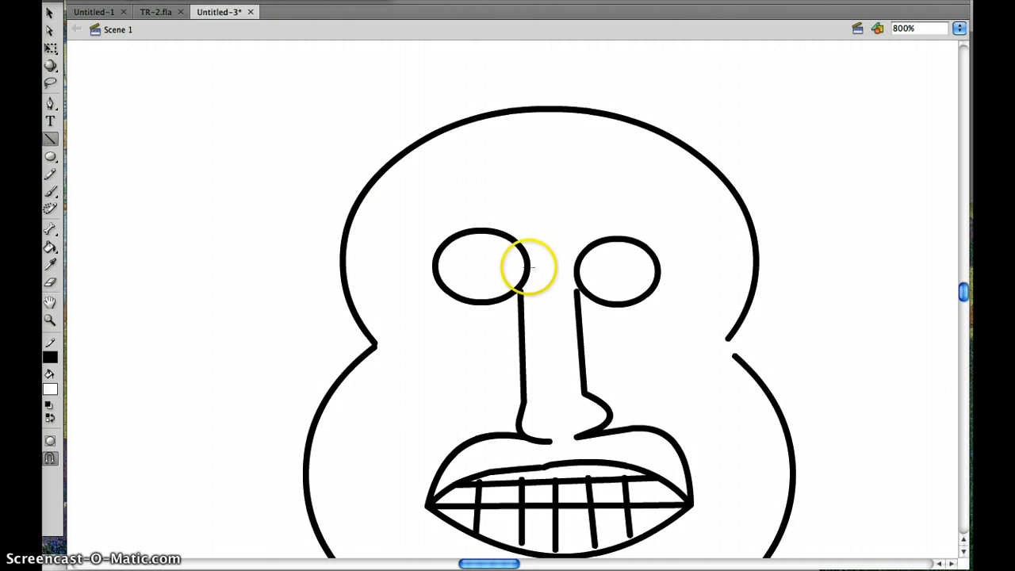
left_click_drag(529, 267, 572, 267)
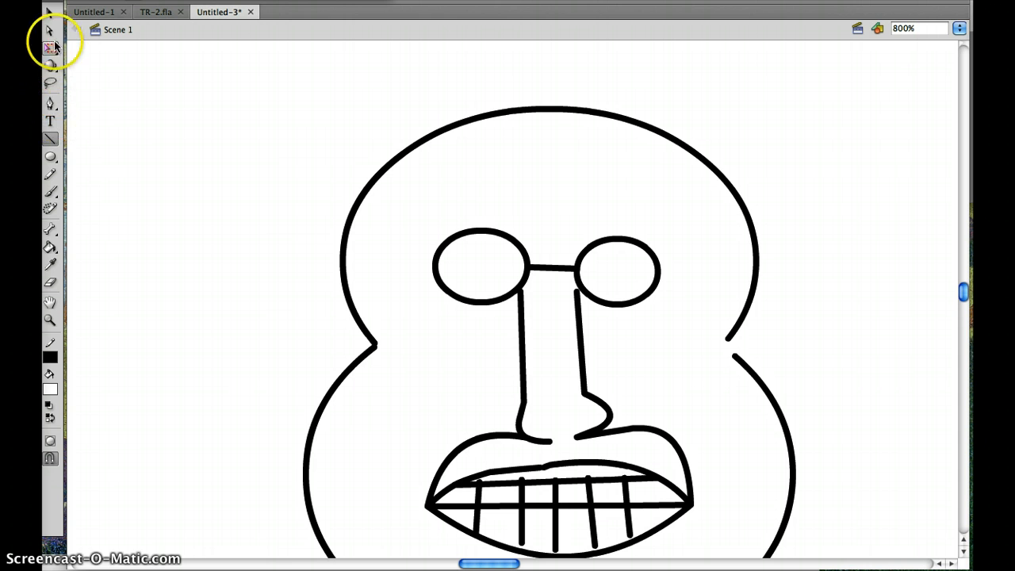
left_click(55, 15)
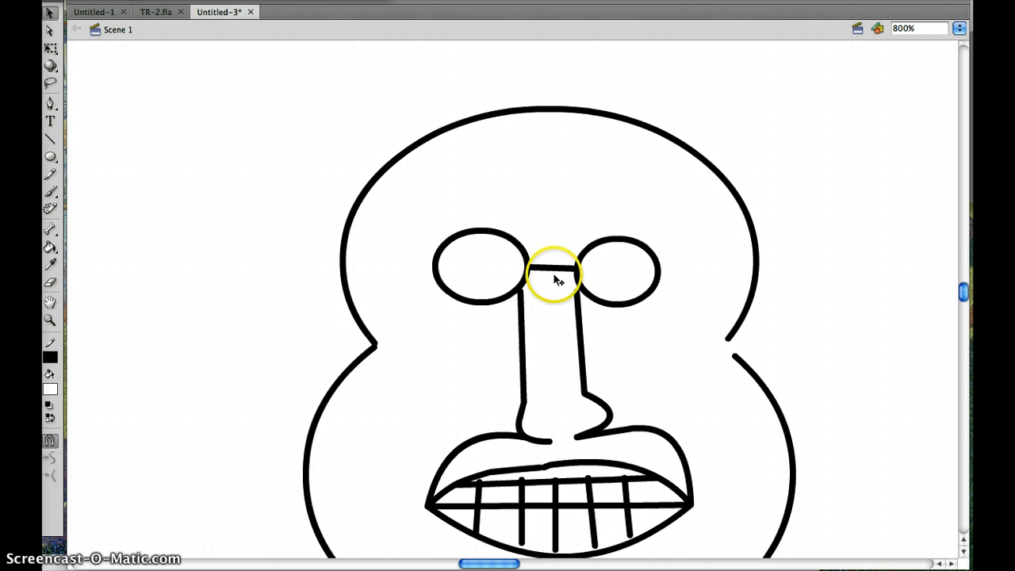
left_click_drag(555, 274, 550, 259)
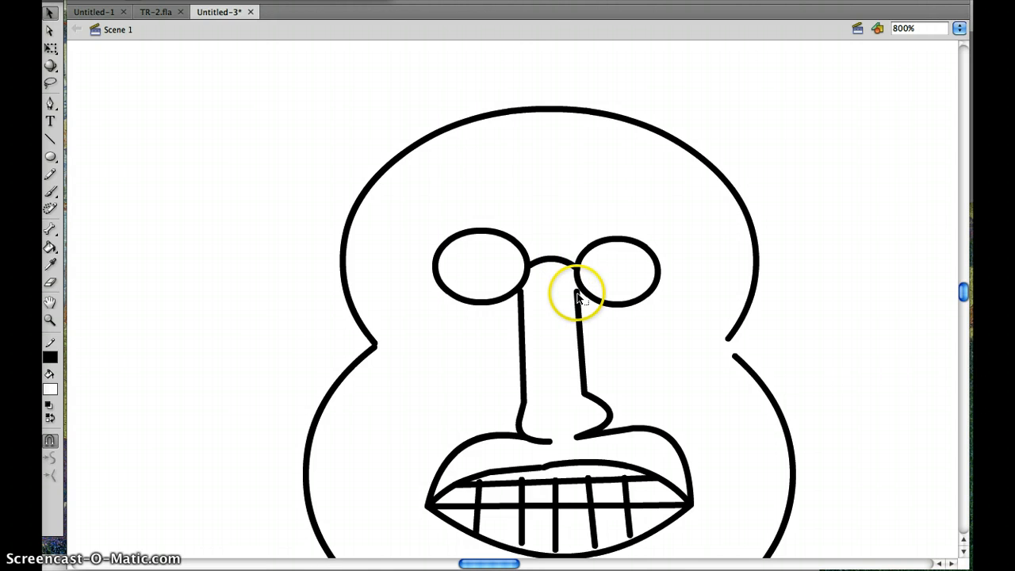
left_click(578, 295)
left_click_drag(577, 289, 578, 288)
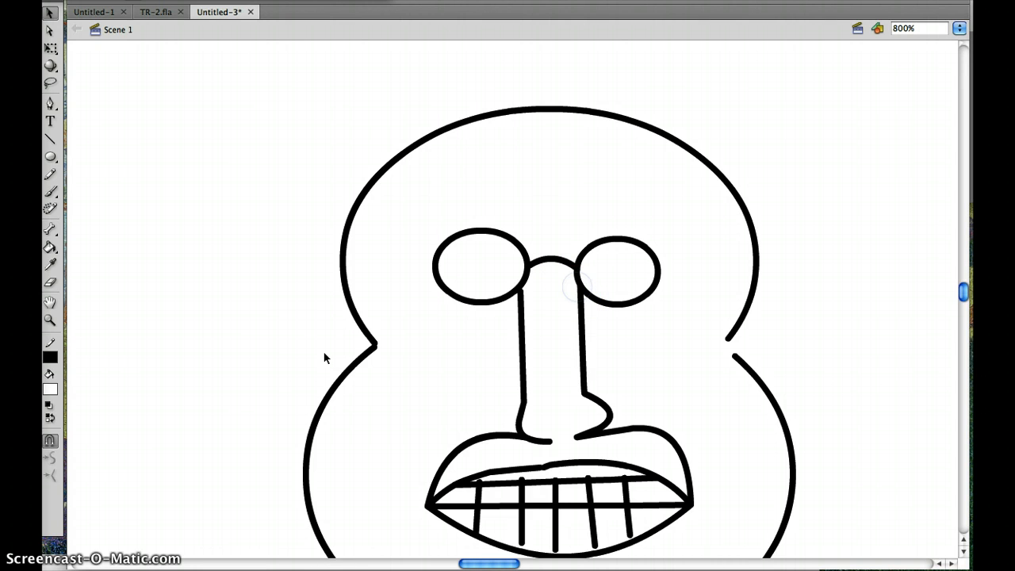
- Draw a short vertical line across the notch on each side of the head outline
scroll(584, 145, "up", 5)
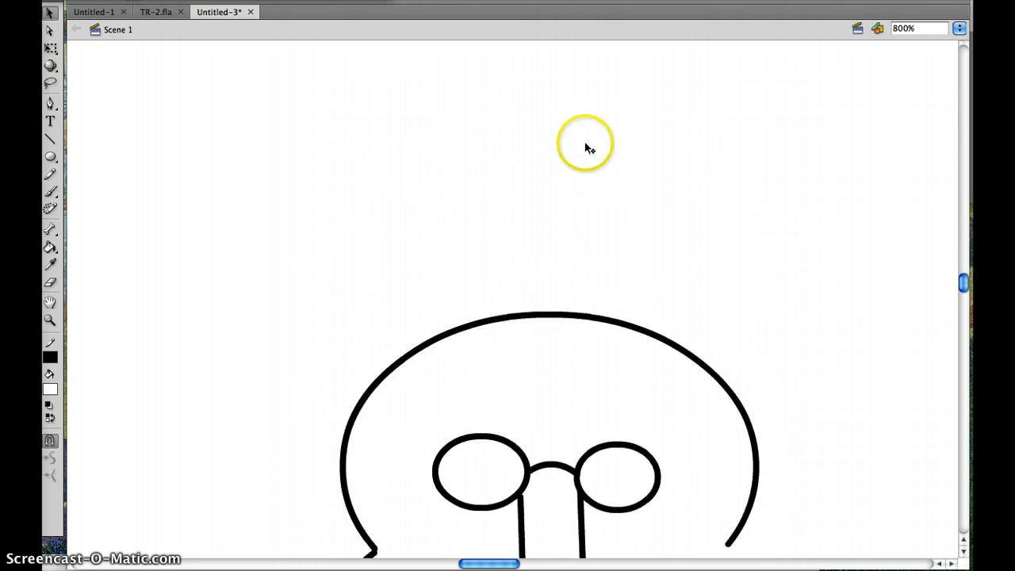
scroll(574, 141, "right", 2)
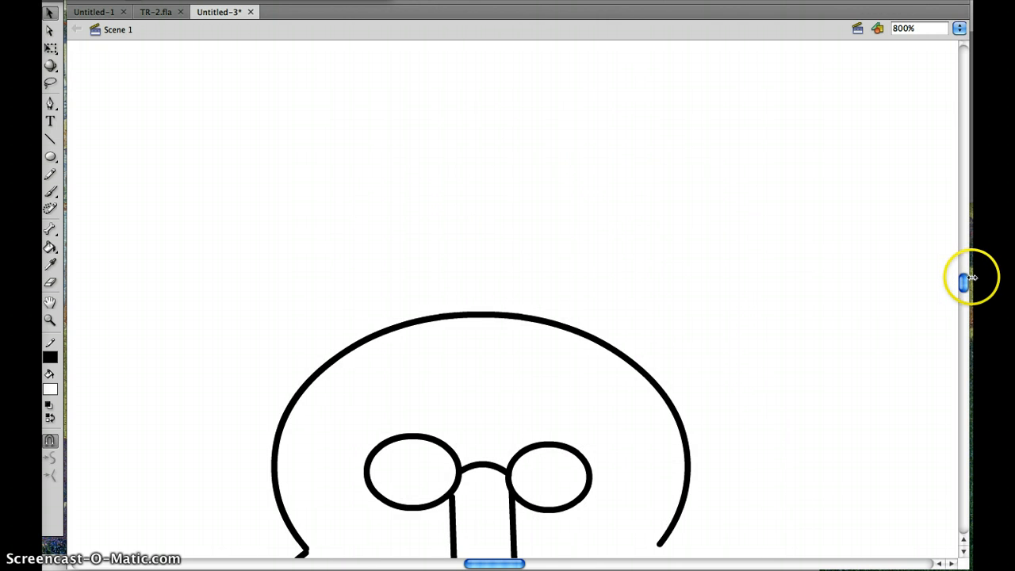
key("super+minus")
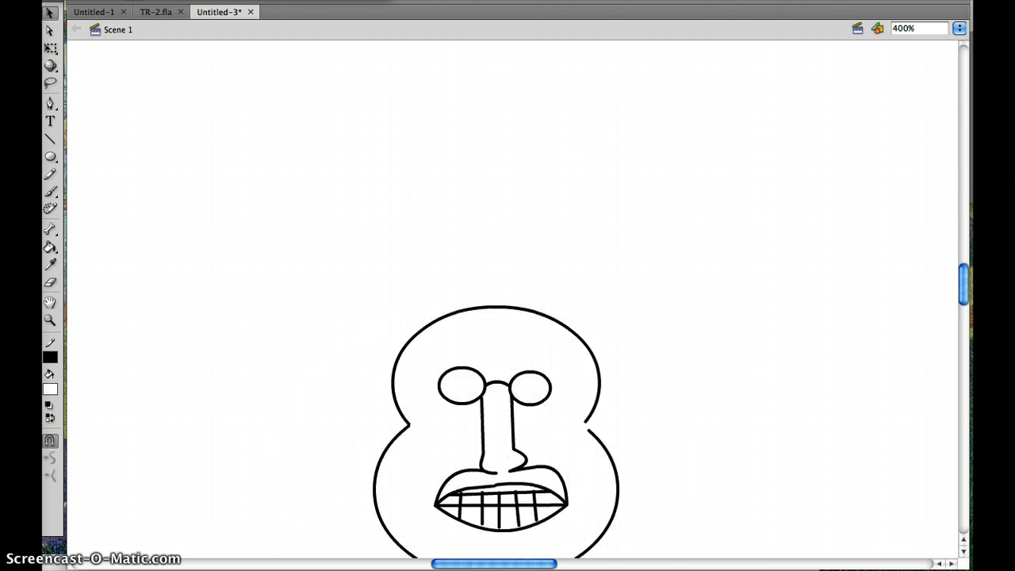
key("super+minus")
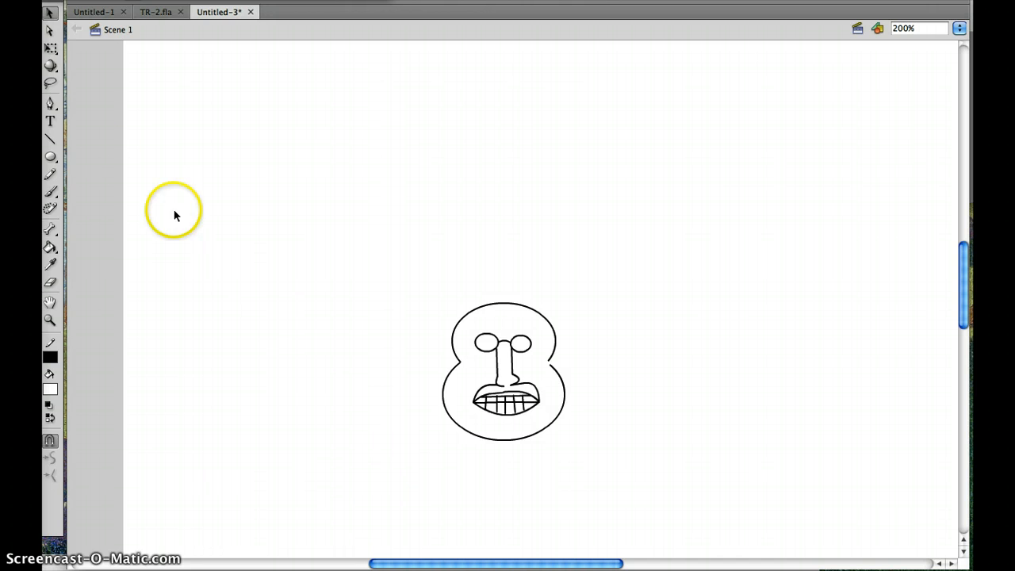
left_click(50, 139)
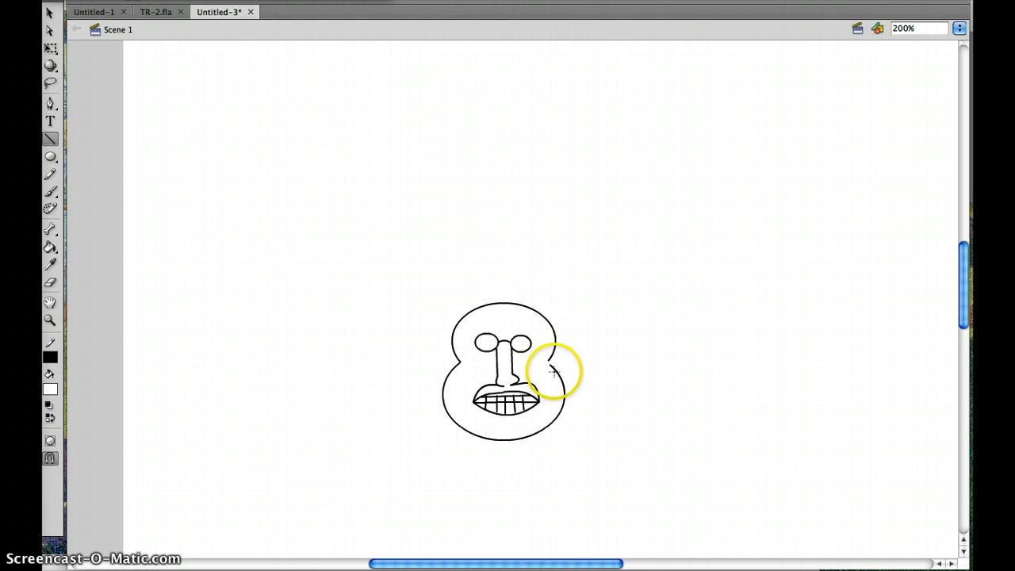
left_click_drag(555, 348, 558, 367)
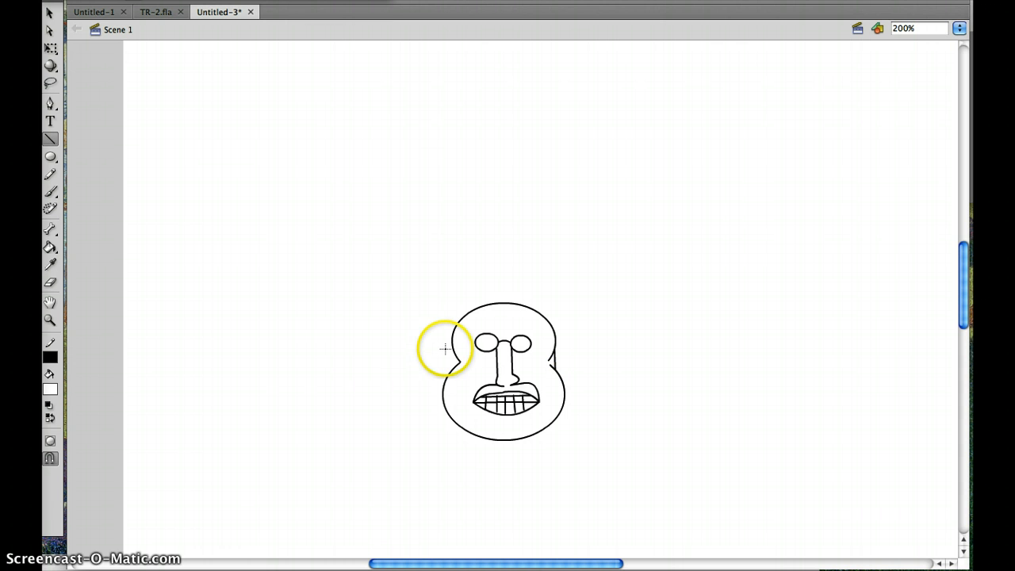
left_click_drag(448, 349, 448, 366)
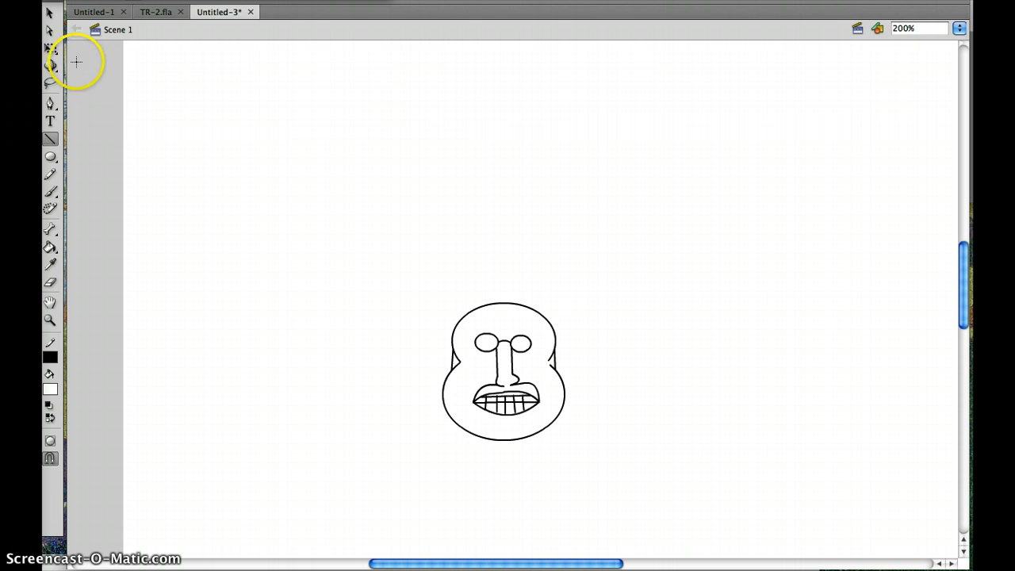
- Bow the short lines on both sides of the head outward into rounded ears
left_click(50, 12)
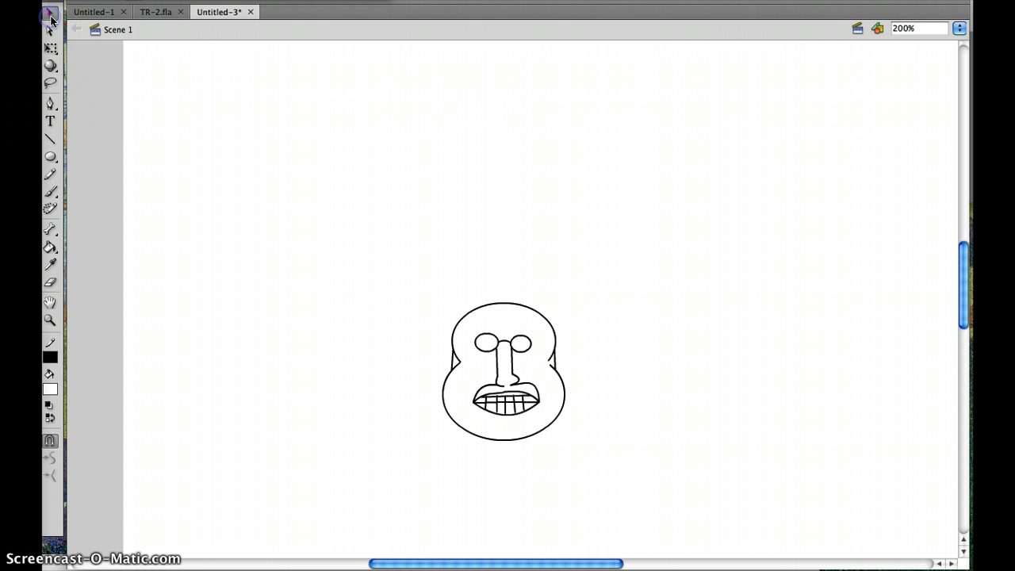
left_click(455, 359)
left_click_drag(448, 358, 444, 355)
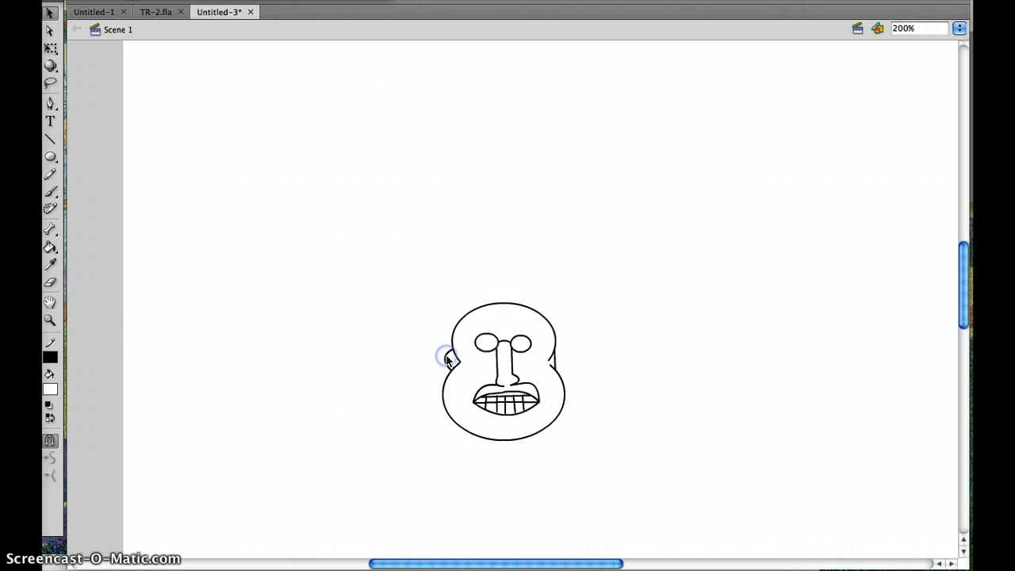
left_click_drag(554, 356, 564, 351)
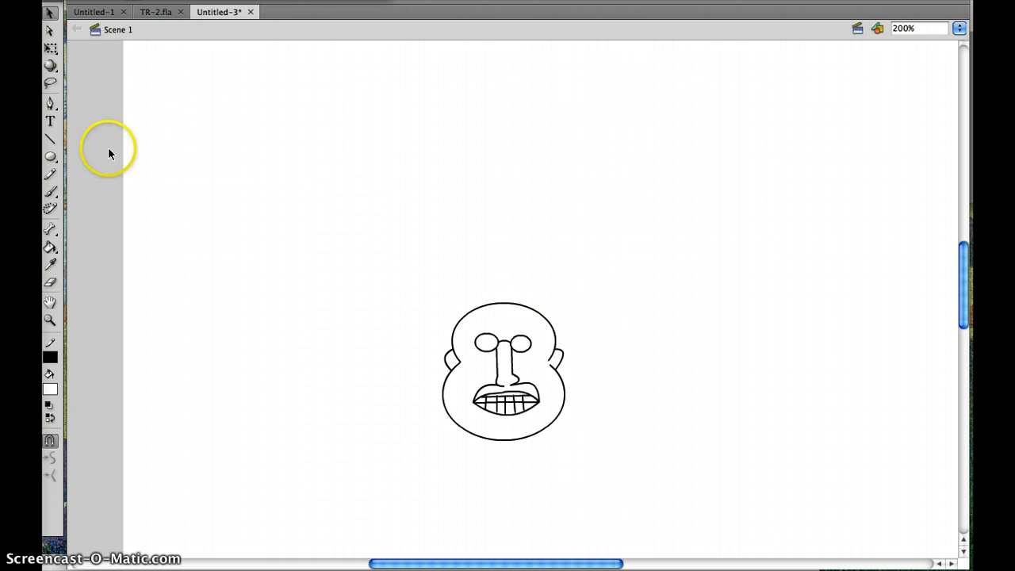
- Draw a hairline of two slanted lines meeting at the head's upper edge and two short horizontal wrinkle lines on the forehead
left_click(50, 138)
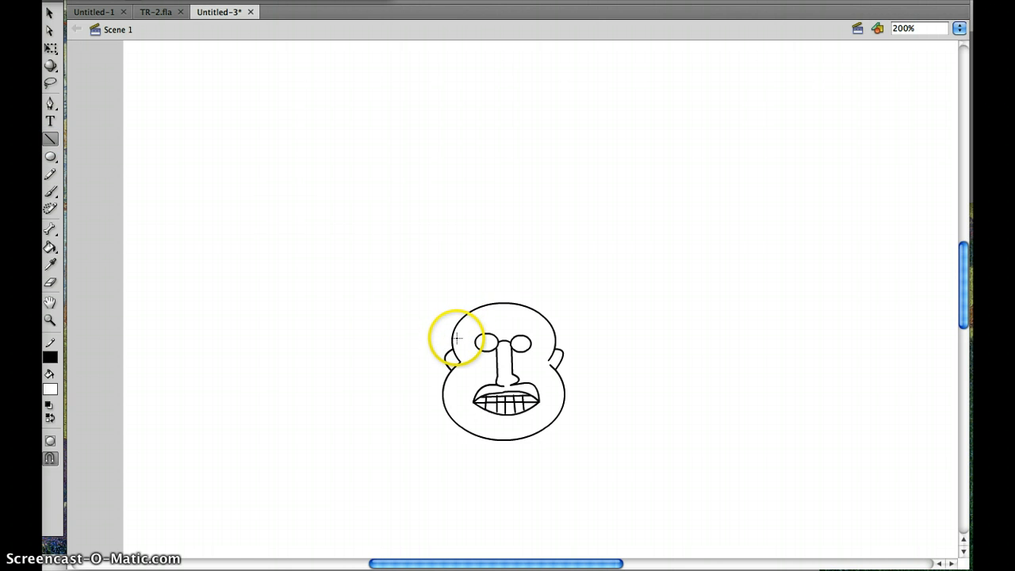
mouse_move(453, 332)
left_mouse_down()
mouse_move(493, 304)
mouse_move(513, 306)
mouse_move(536, 335)
mouse_move(553, 332)
left_mouse_up()
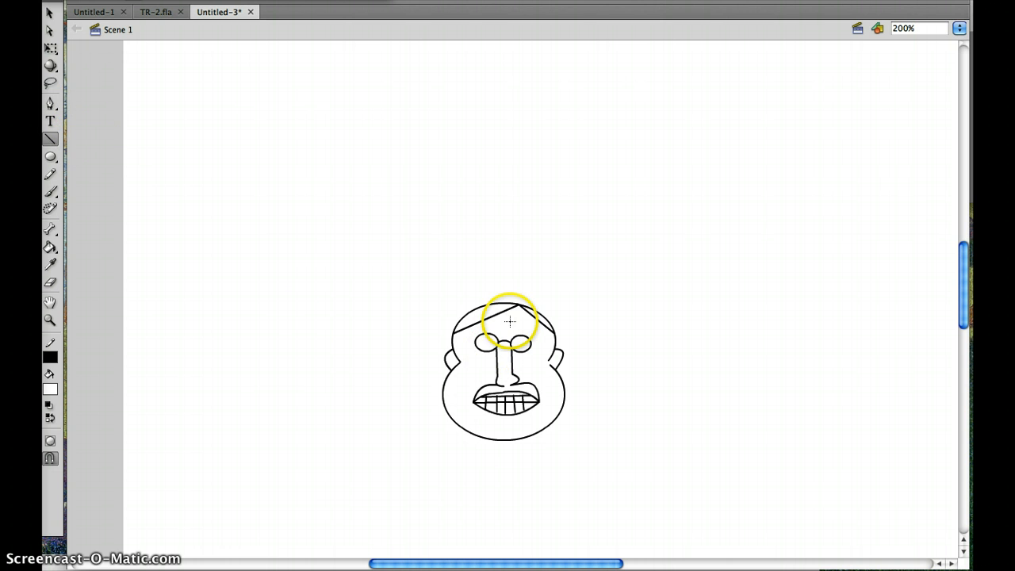
left_click_drag(509, 317, 516, 327)
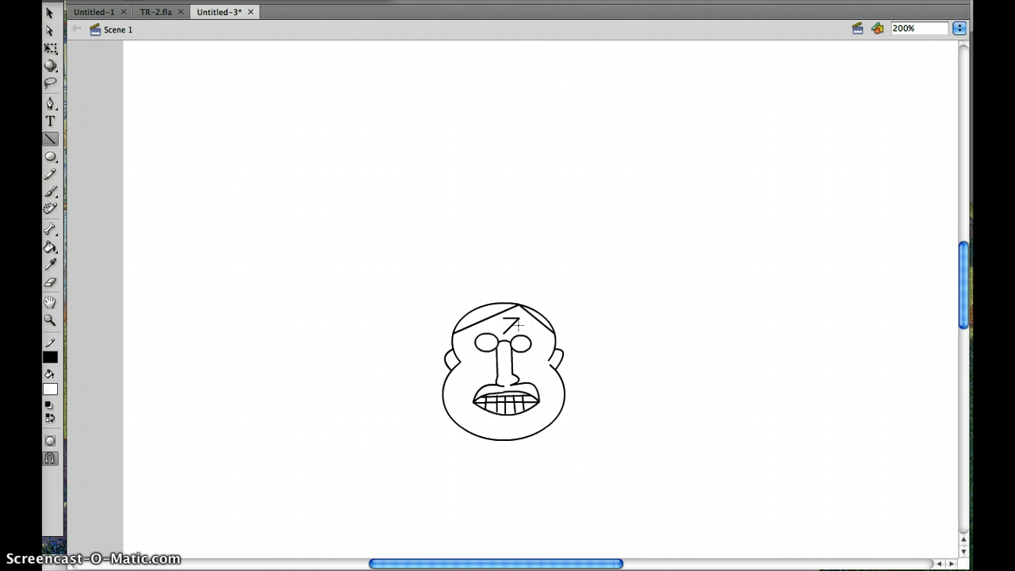
key("super+equal")
key("super+equal")
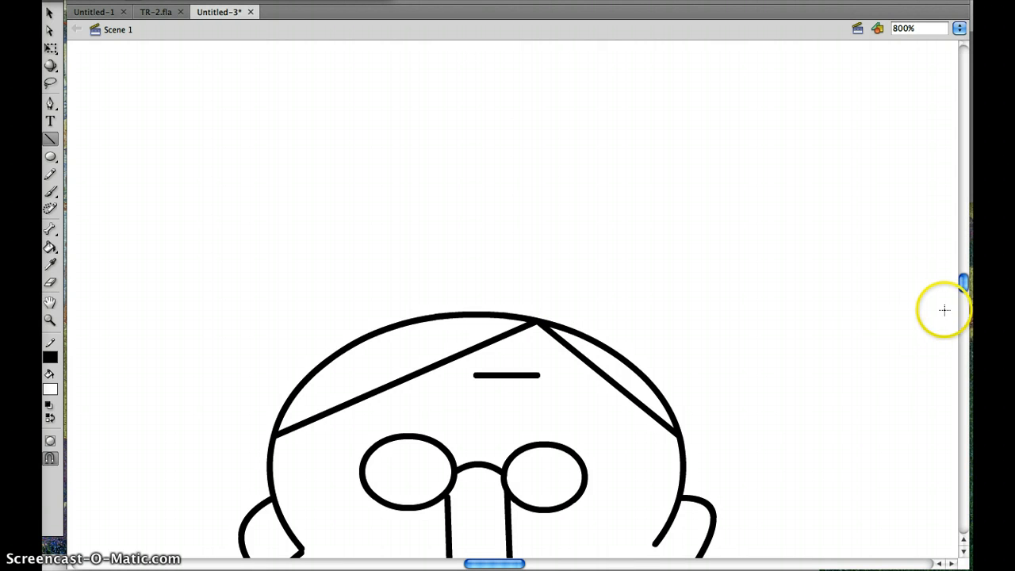
left_click_drag(961, 284, 961, 295)
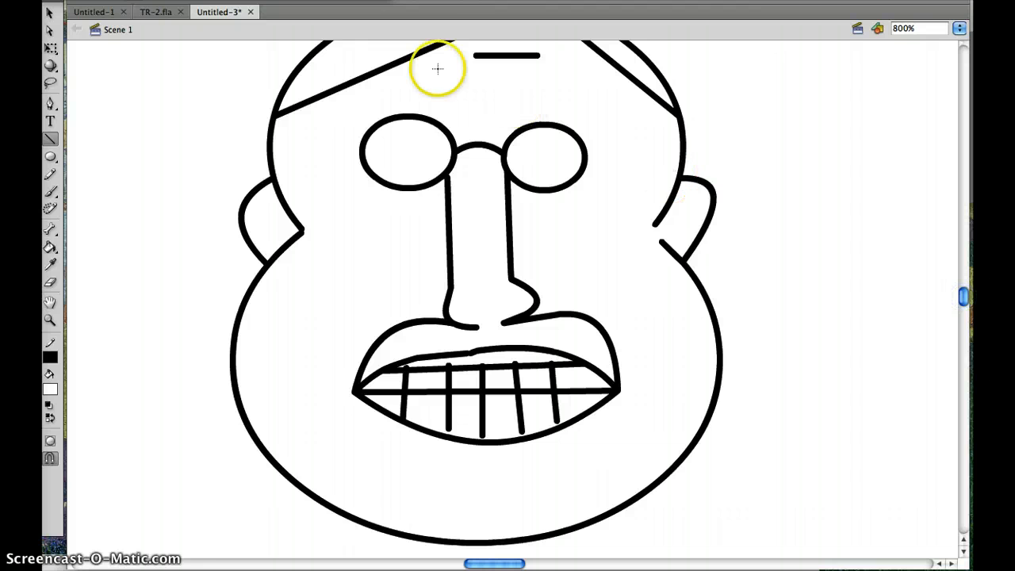
left_click_drag(447, 84, 525, 85)
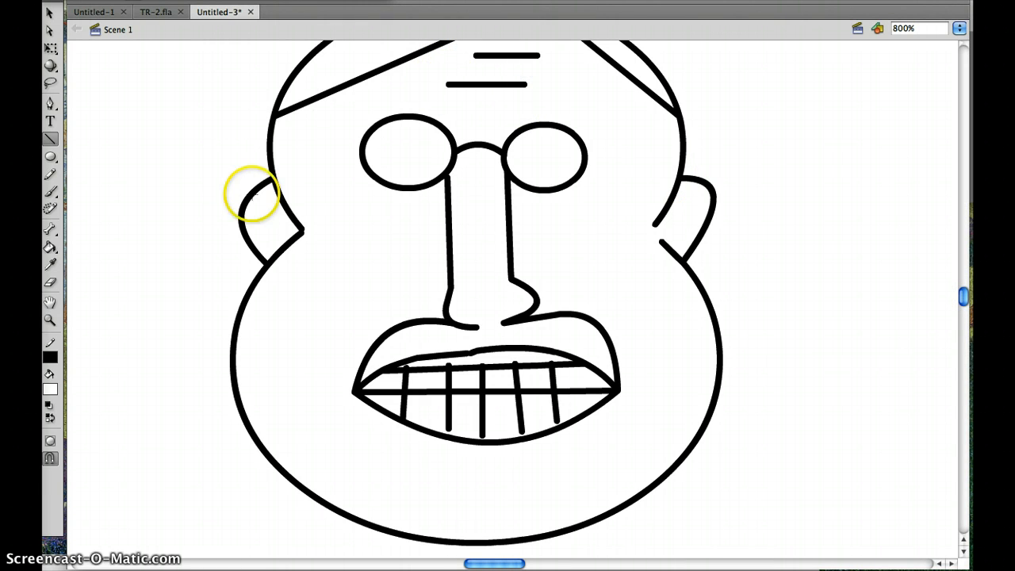
- Draw a short, roughly vertical inner line inside each ear
left_click_drag(263, 203, 257, 220)
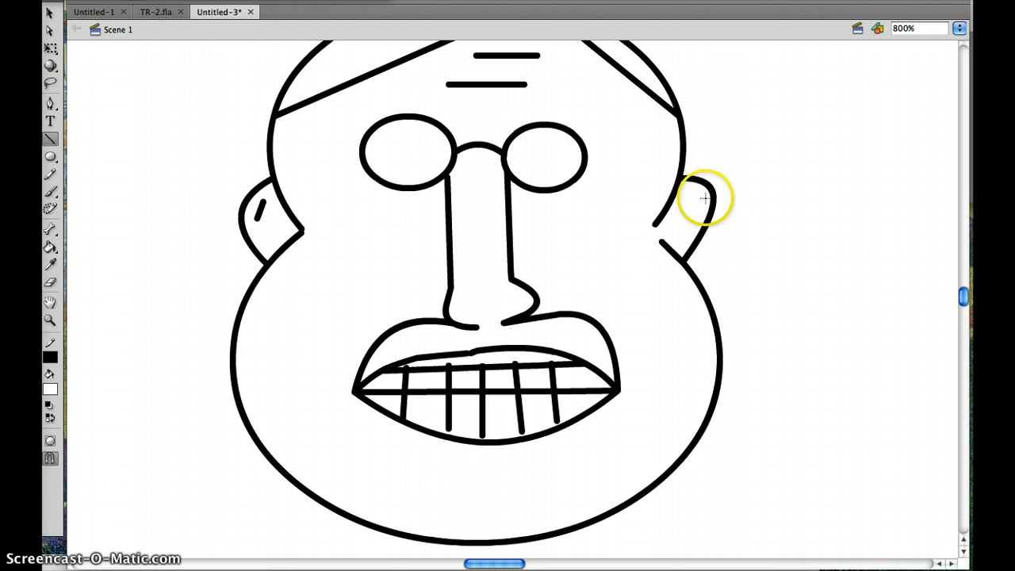
left_click_drag(697, 191, 698, 194)
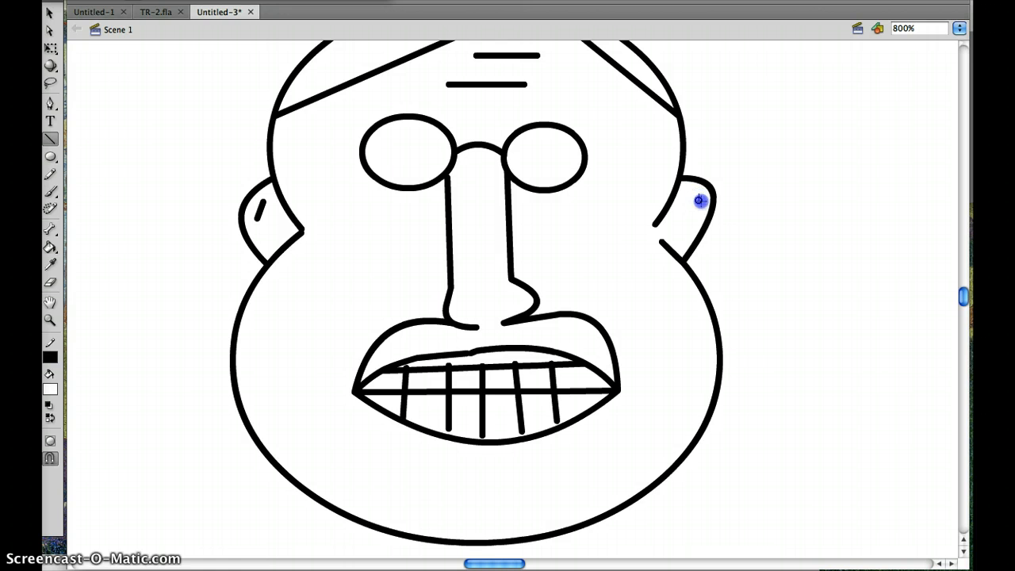
left_click_drag(699, 211, 698, 212)
- Draw two short slanted wrinkle lines beside the outer edge of each glasses lens
left_click_drag(598, 145, 645, 128)
left_click_drag(608, 161, 640, 177)
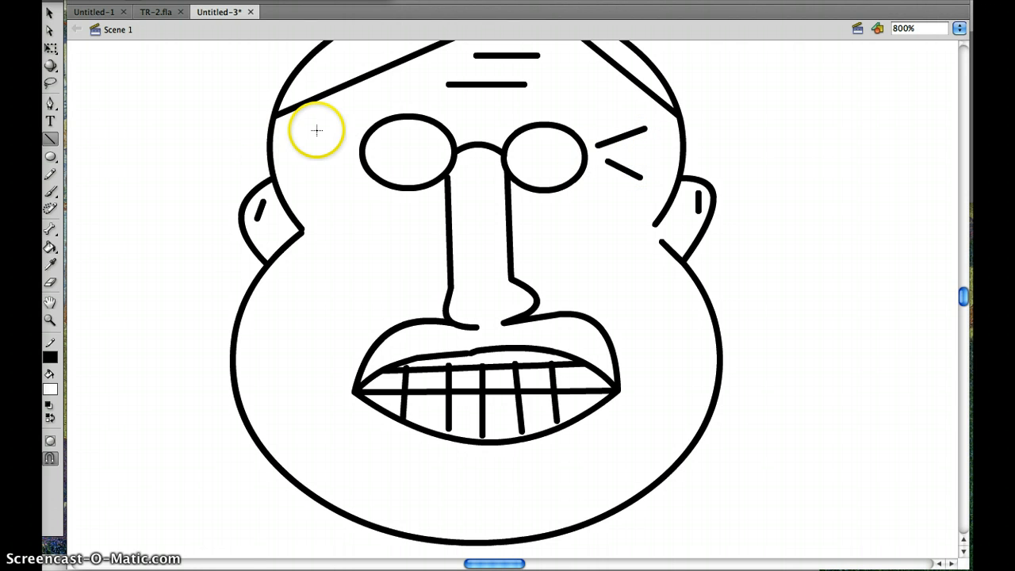
left_click_drag(343, 137, 343, 136)
left_click_drag(311, 132, 308, 130)
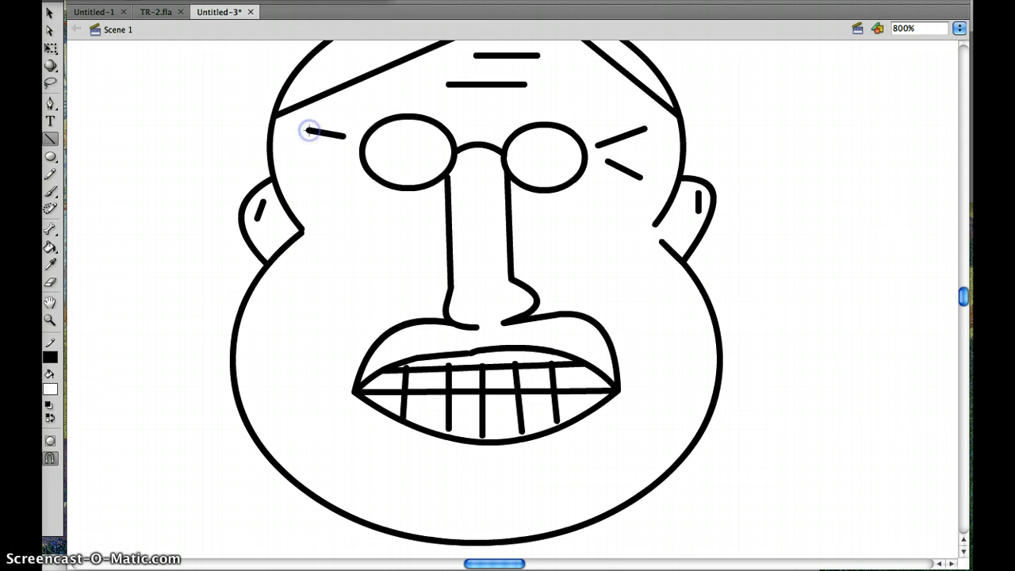
left_click_drag(346, 168, 320, 188)
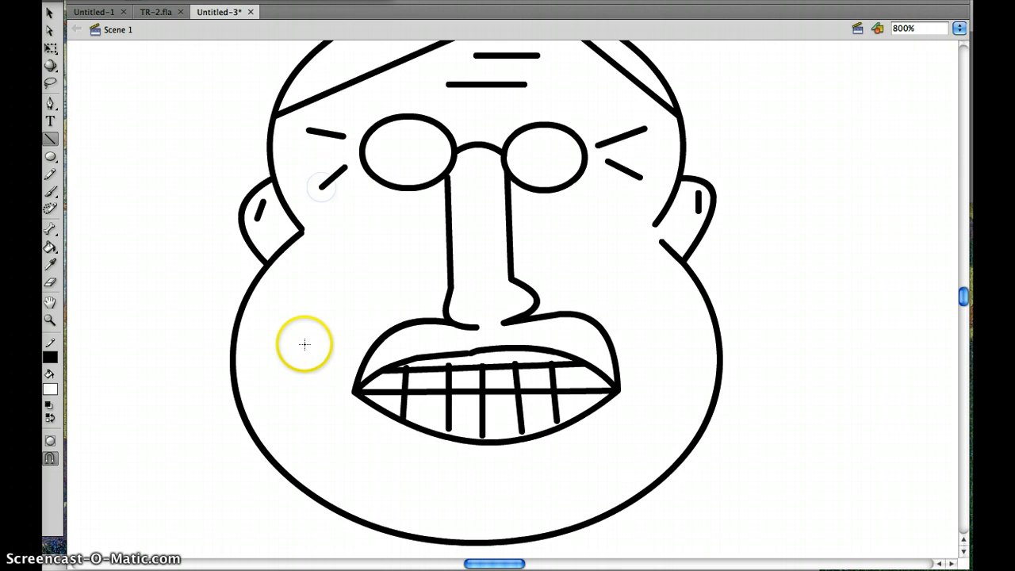
- Draw a short vertical line on each cheek and two horizontal lines on the chin, the lower one shorter
left_click_drag(304, 342, 305, 405)
left_click_drag(669, 330, 667, 393)
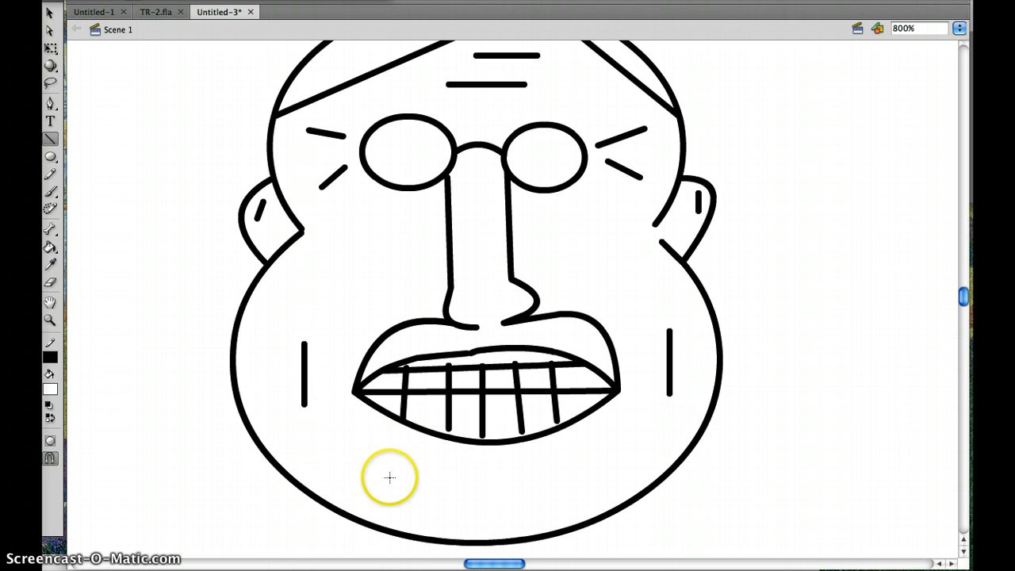
left_click_drag(390, 461, 565, 460)
left_click_drag(433, 498, 539, 497)
- Bow the two horizontal forehead wrinkles slightly downward
left_click(49, 14)
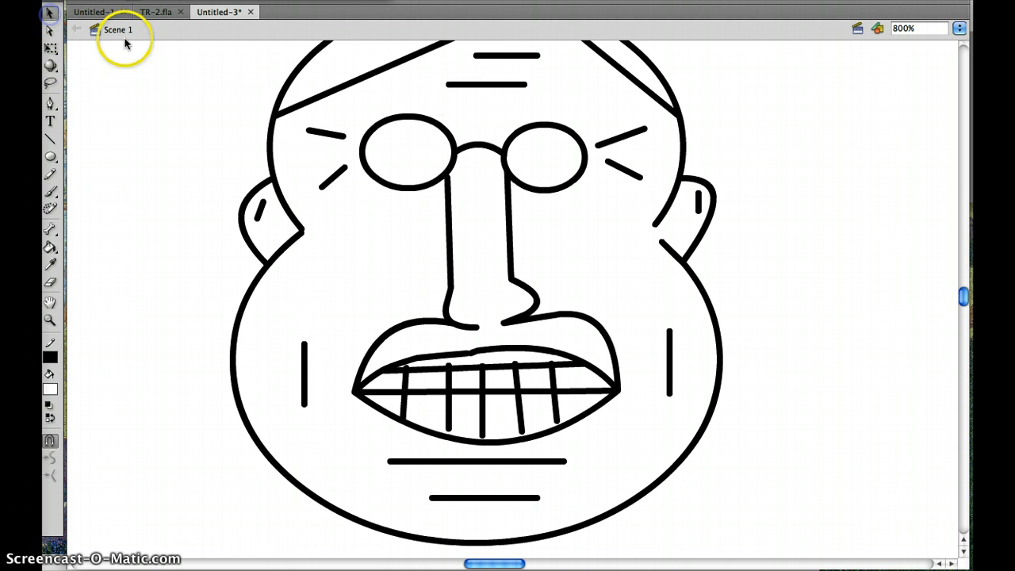
left_click_drag(506, 63, 507, 69)
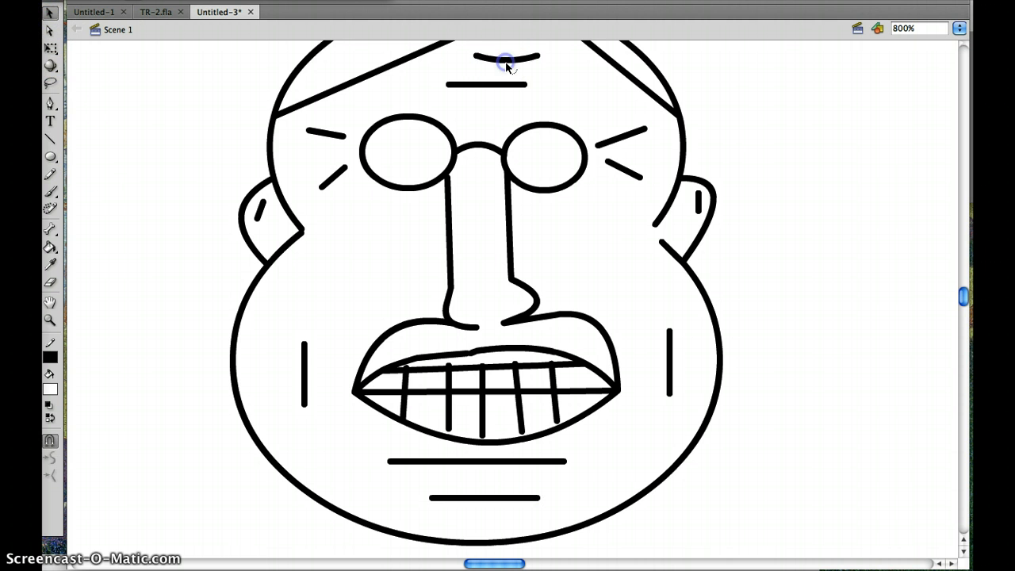
left_click(493, 92)
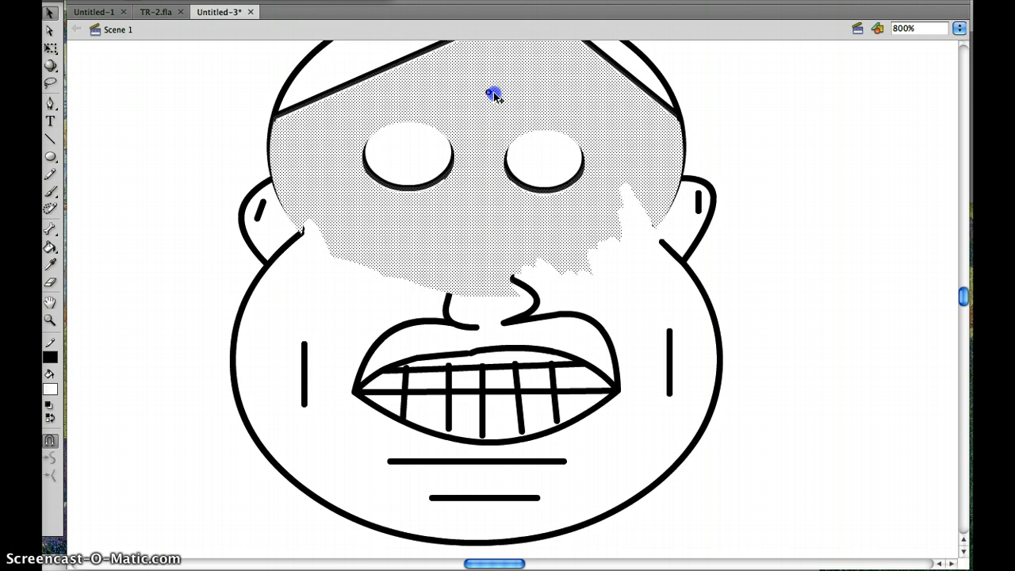
left_click(829, 78)
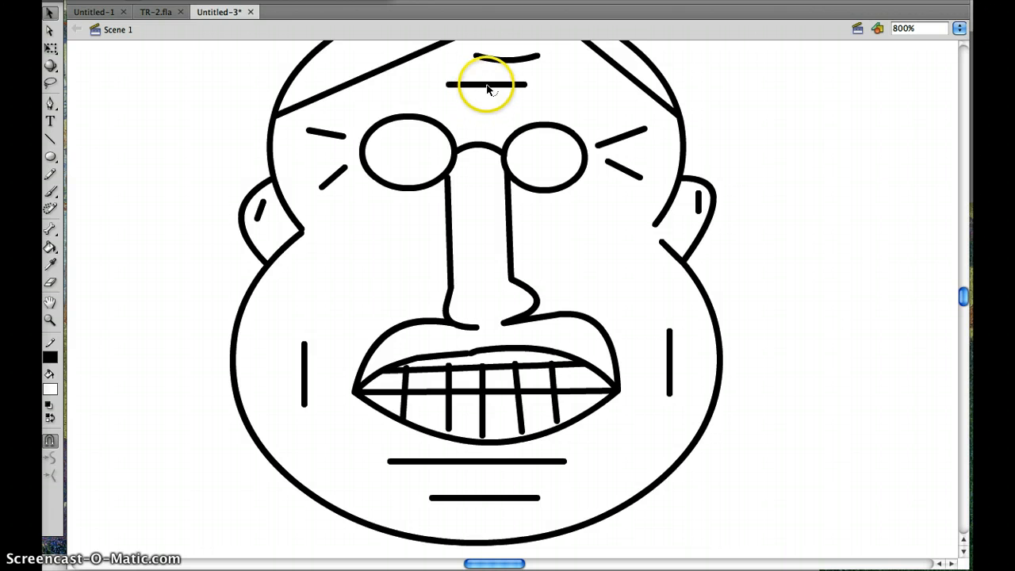
left_click_drag(488, 89, 487, 92)
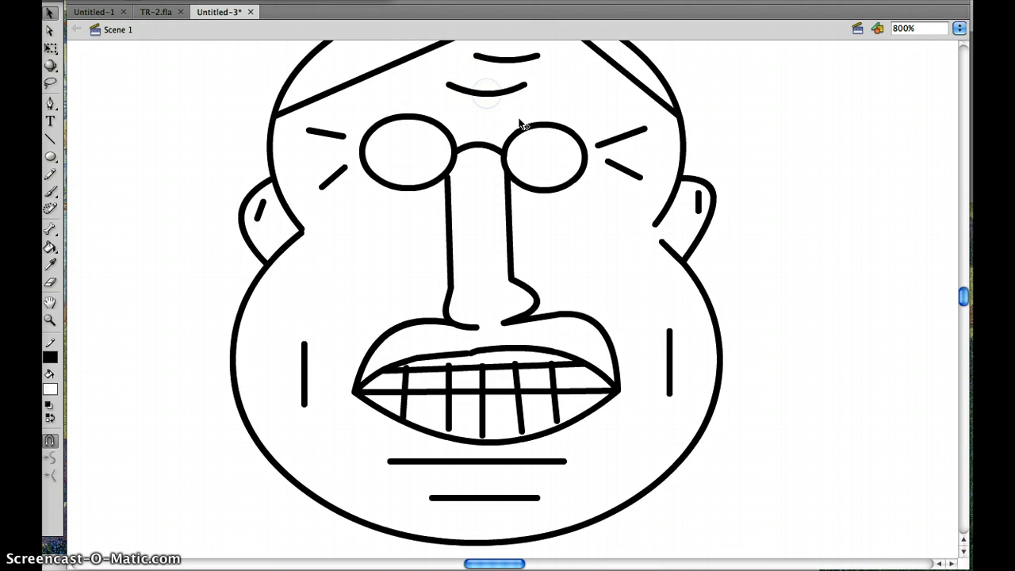
- Curve the wrinkles beside the glasses, bowing the upper line on each side upward and the lower line downward
left_click(623, 136)
left_click_drag(620, 133, 619, 131)
left_click_drag(624, 170, 623, 183)
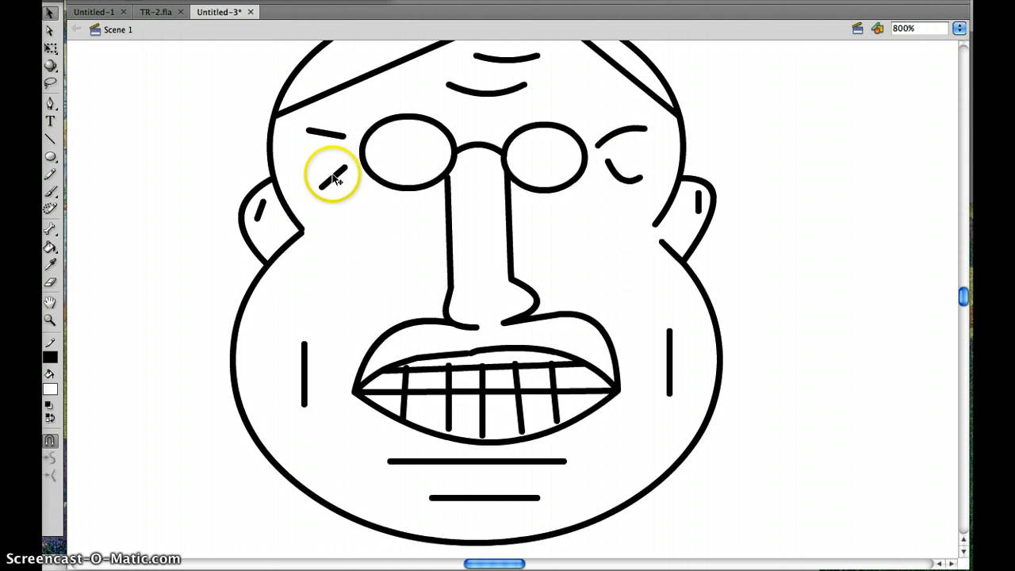
left_click_drag(334, 176, 338, 183)
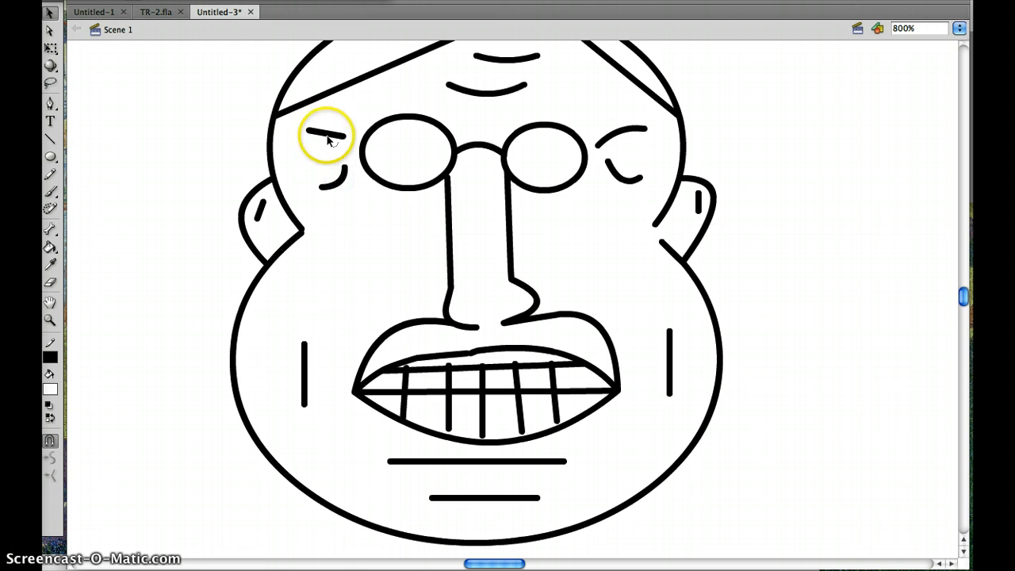
left_click(324, 136)
left_click_drag(322, 123, 323, 125)
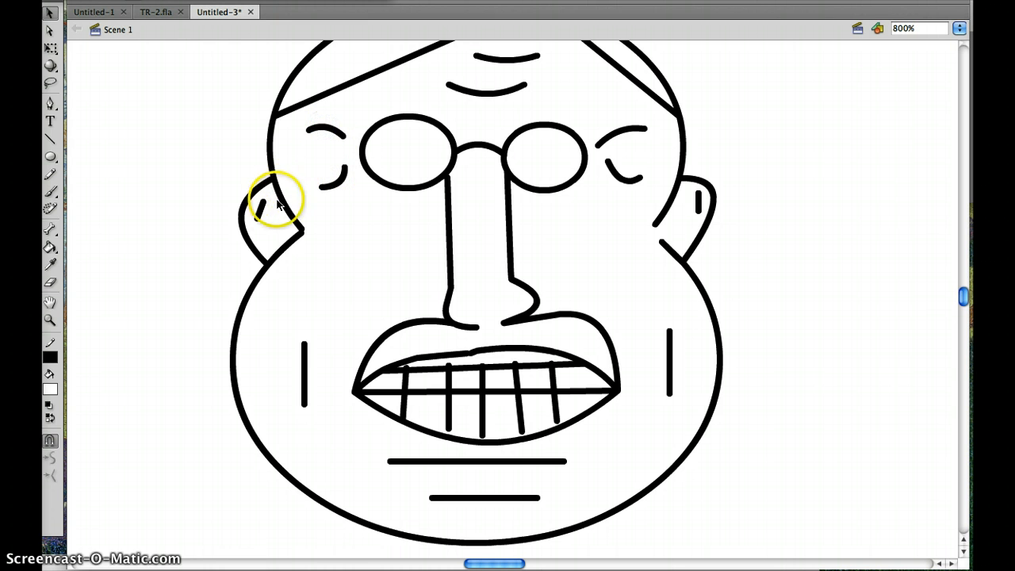
- Bow the short inner ear lines and both vertical cheek lines outward
left_click_drag(259, 210, 258, 211)
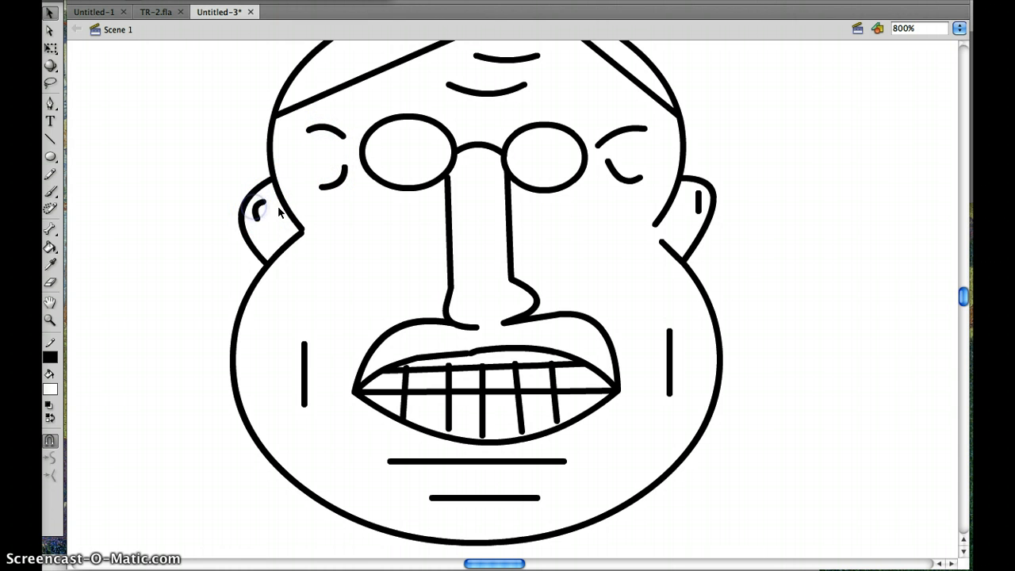
left_click_drag(698, 213, 703, 201)
left_click_drag(671, 357, 682, 358)
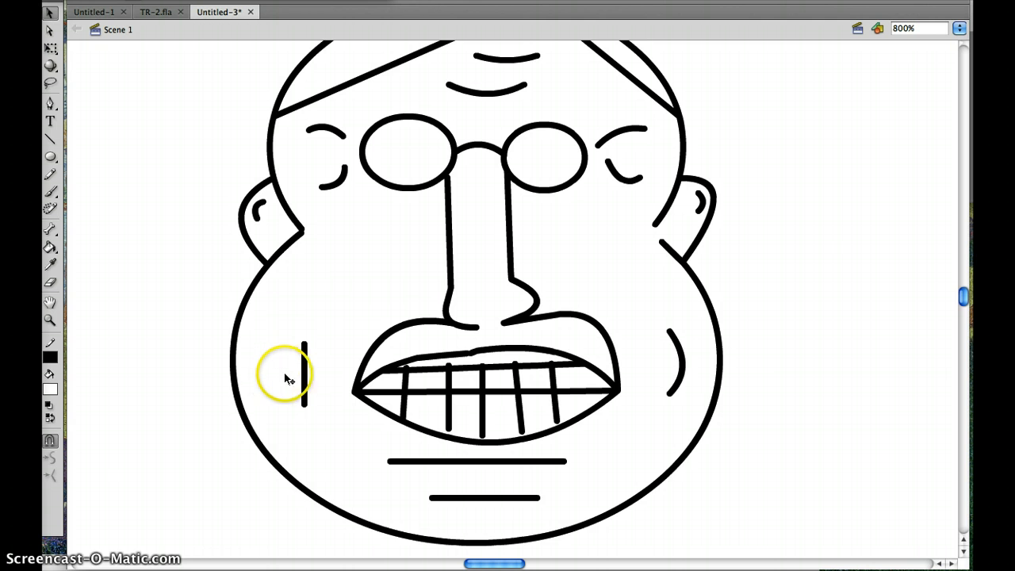
mouse_move(301, 373)
left_mouse_down()
mouse_move(283, 369)
mouse_move(297, 376)
left_mouse_up()
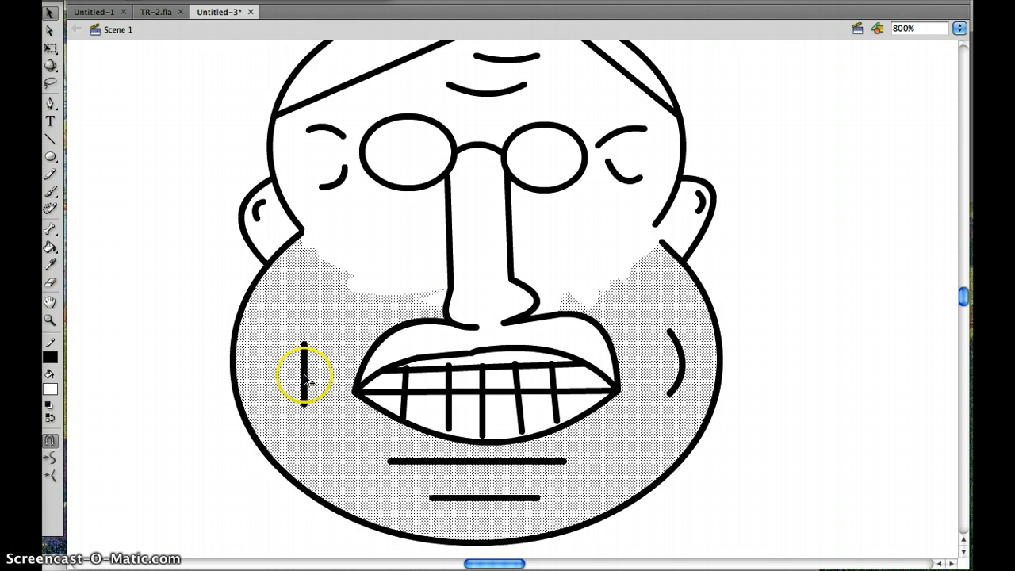
left_click(198, 357)
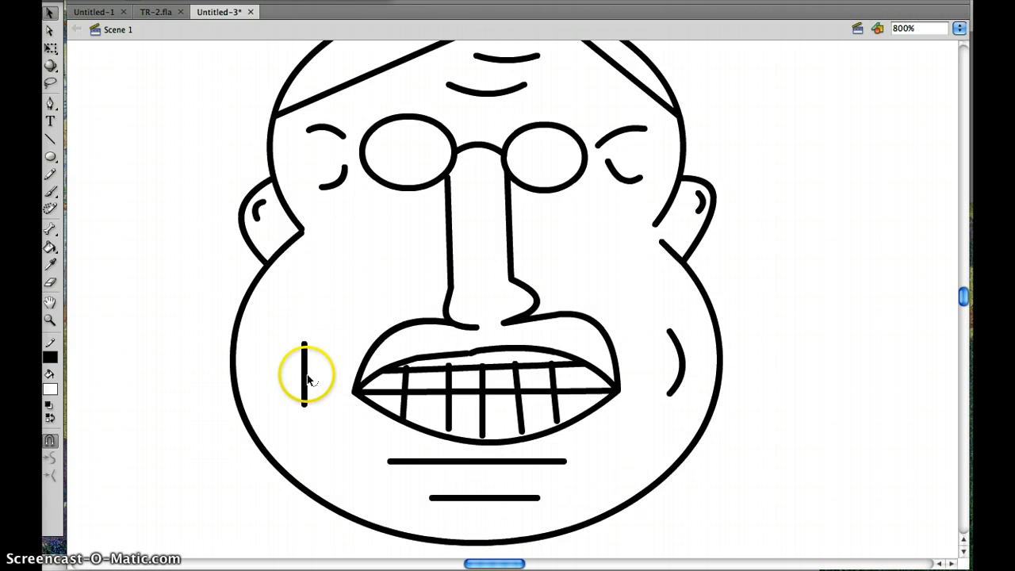
left_click_drag(303, 374, 299, 379)
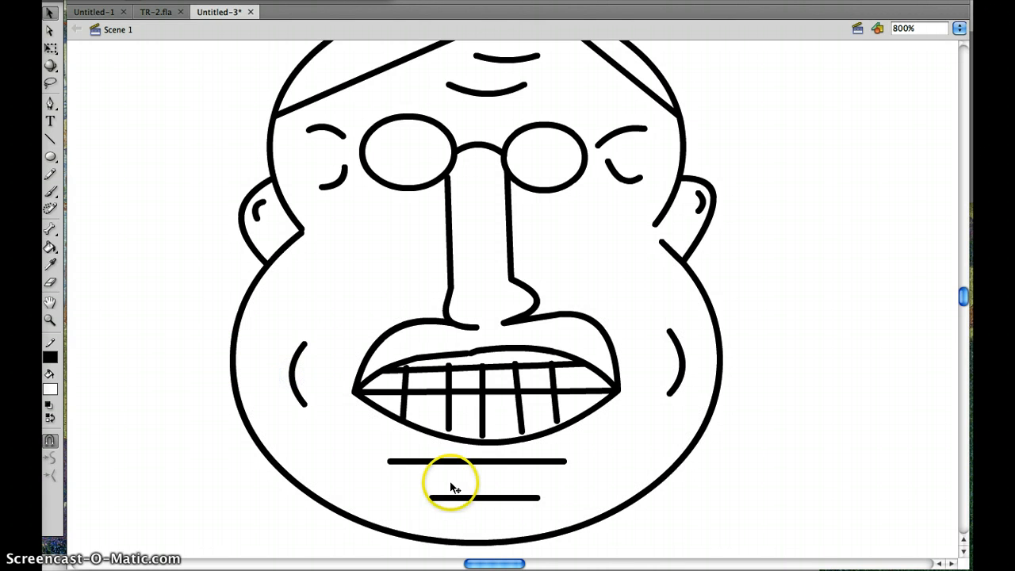
- Bow the two horizontal chin lines downward into curved creases
left_click_drag(475, 462, 482, 527)
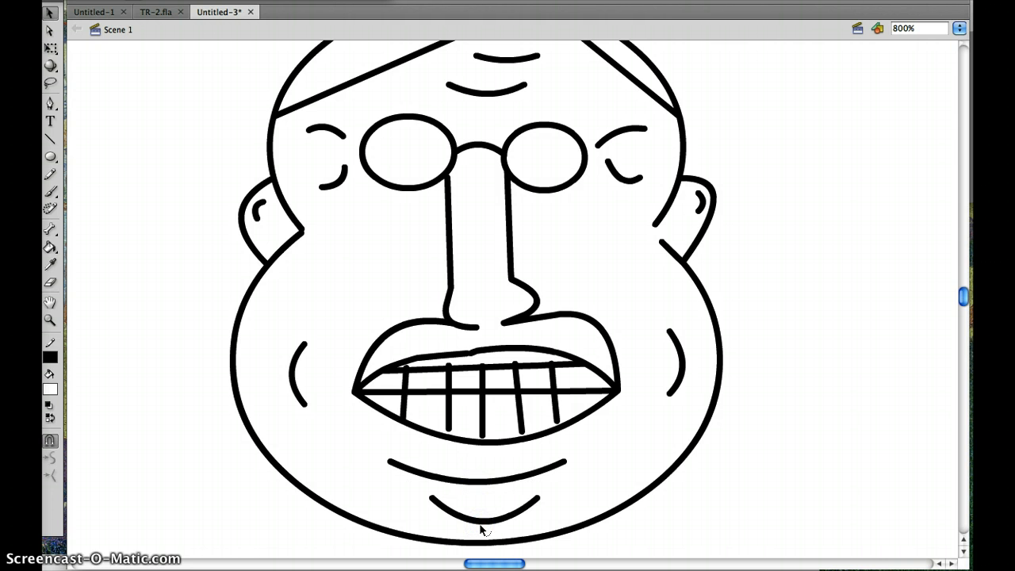
key("super+equal")
key("super+minus")
key("super+minus")
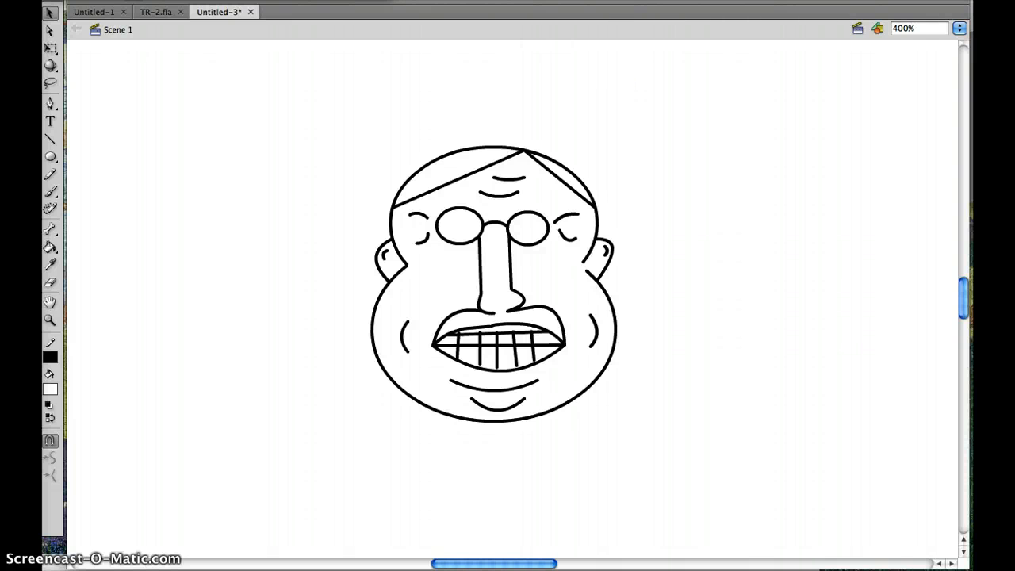
- Save the drawing to the Desktop as TR2.fla in Flash CS4 Document format
left_click(94, 0)
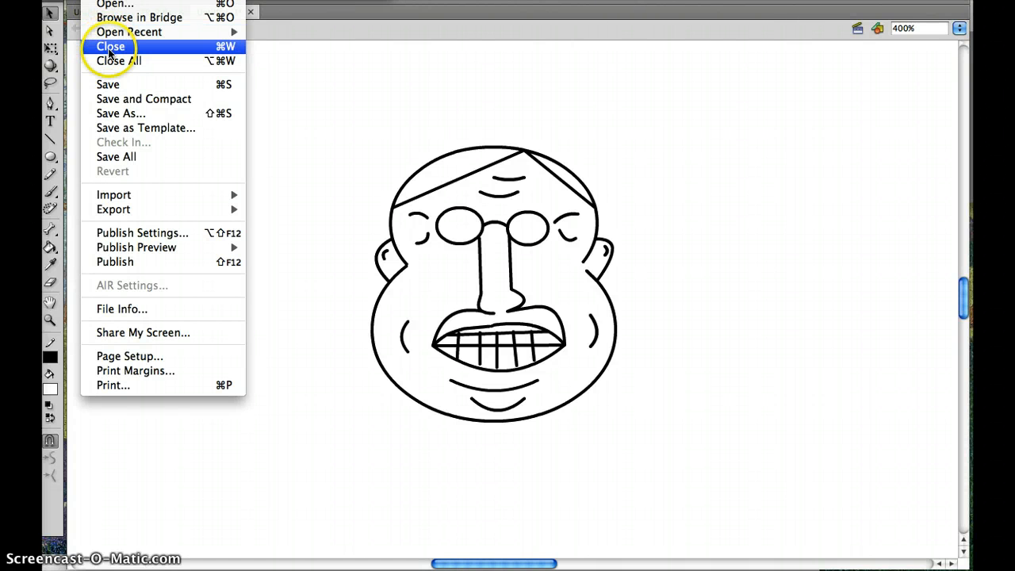
left_click(112, 88)
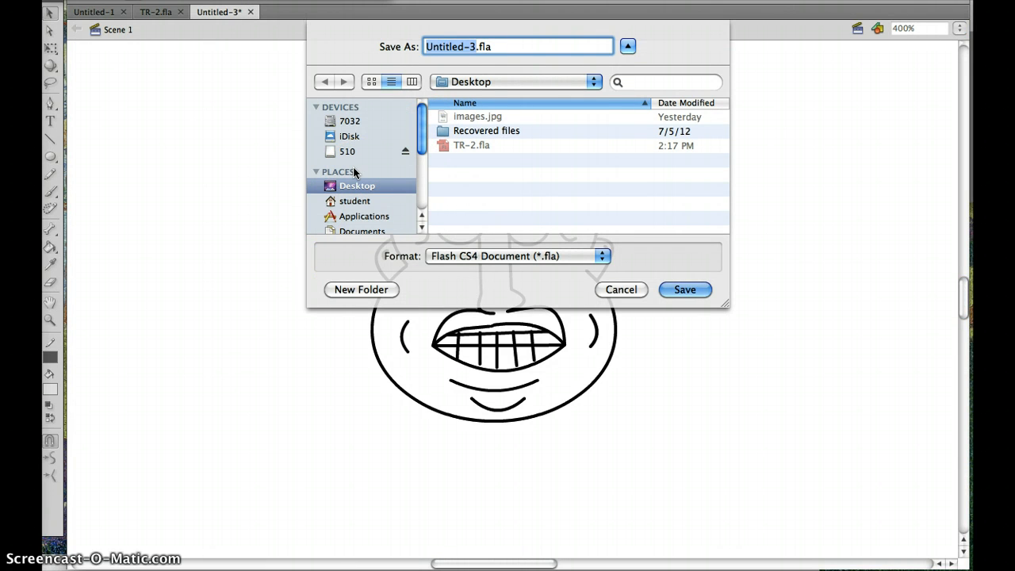
type("TR")
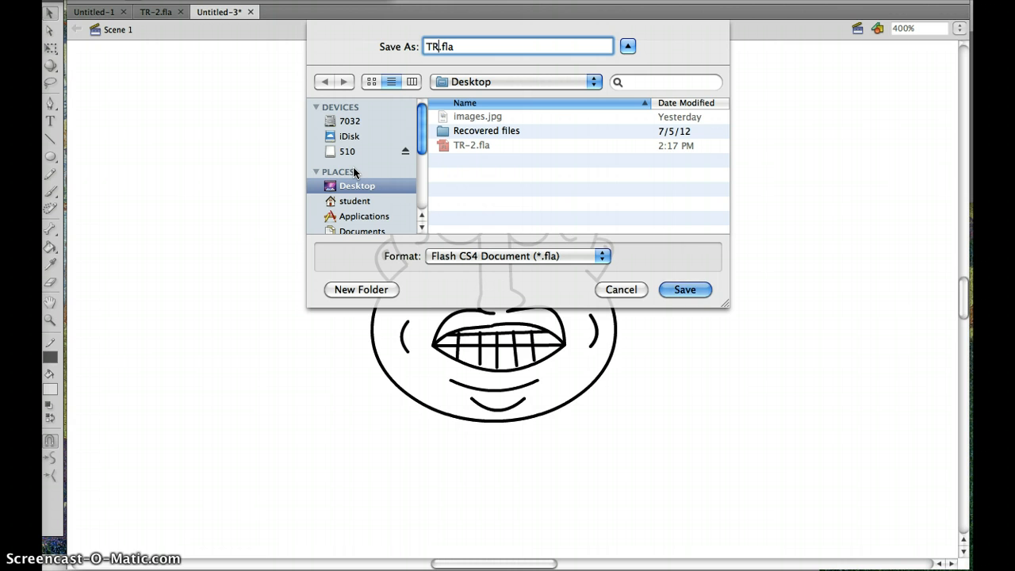
type("@")
key("BackSpace")
type("2")
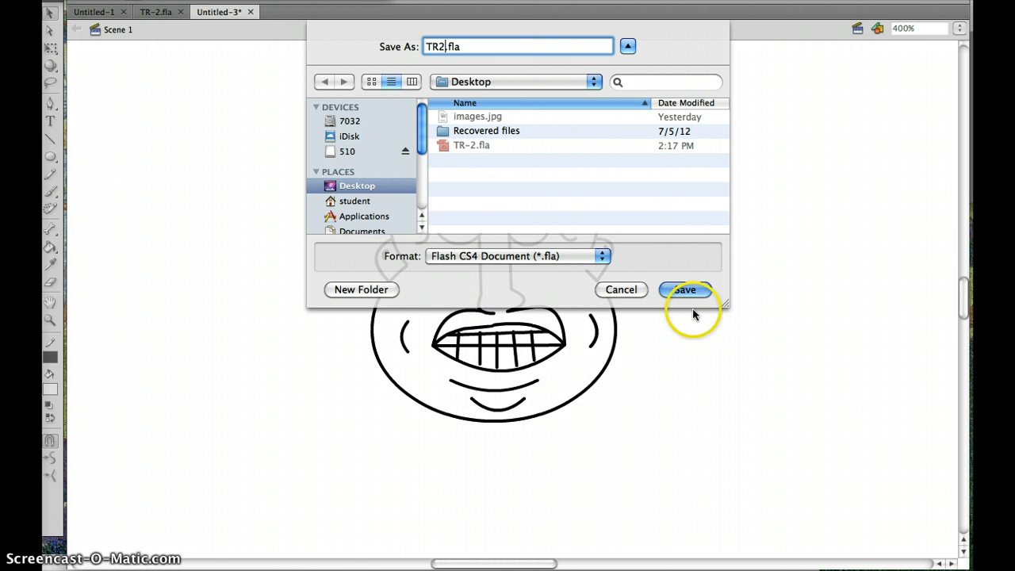